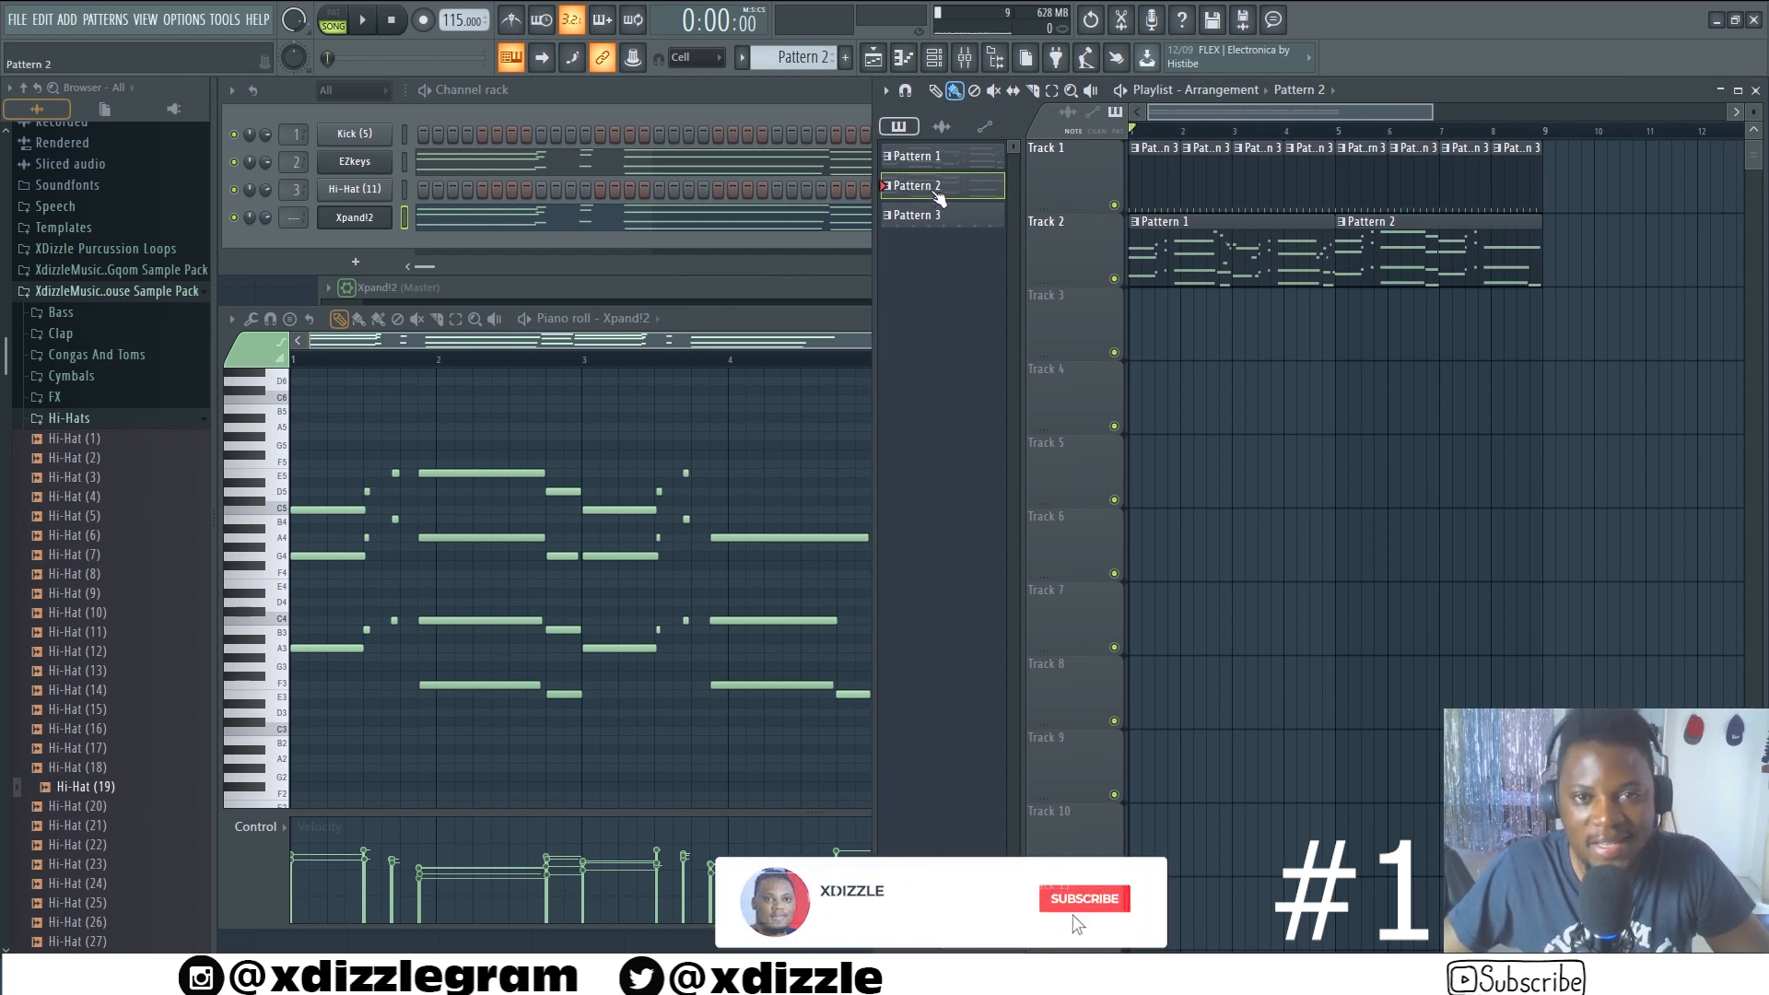
# Route the Xpand!2 channel to mixer track 4
pyautogui.rightClick(933, 189)
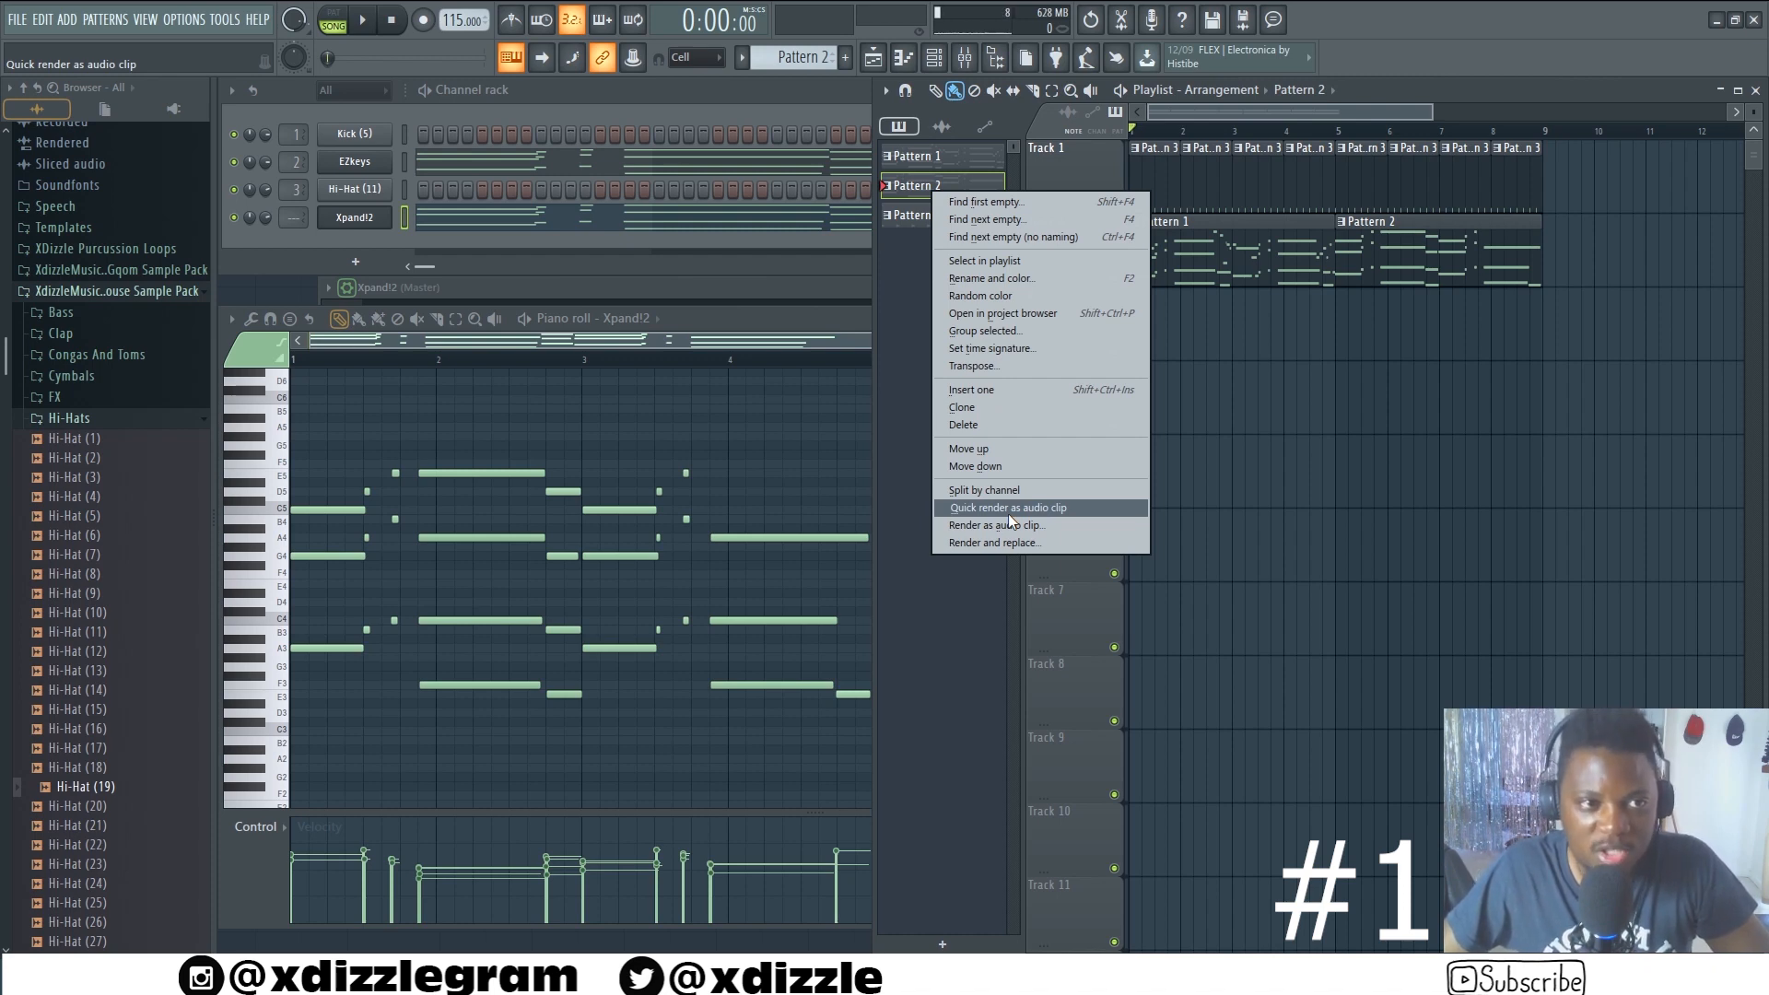
pyautogui.click(898, 194)
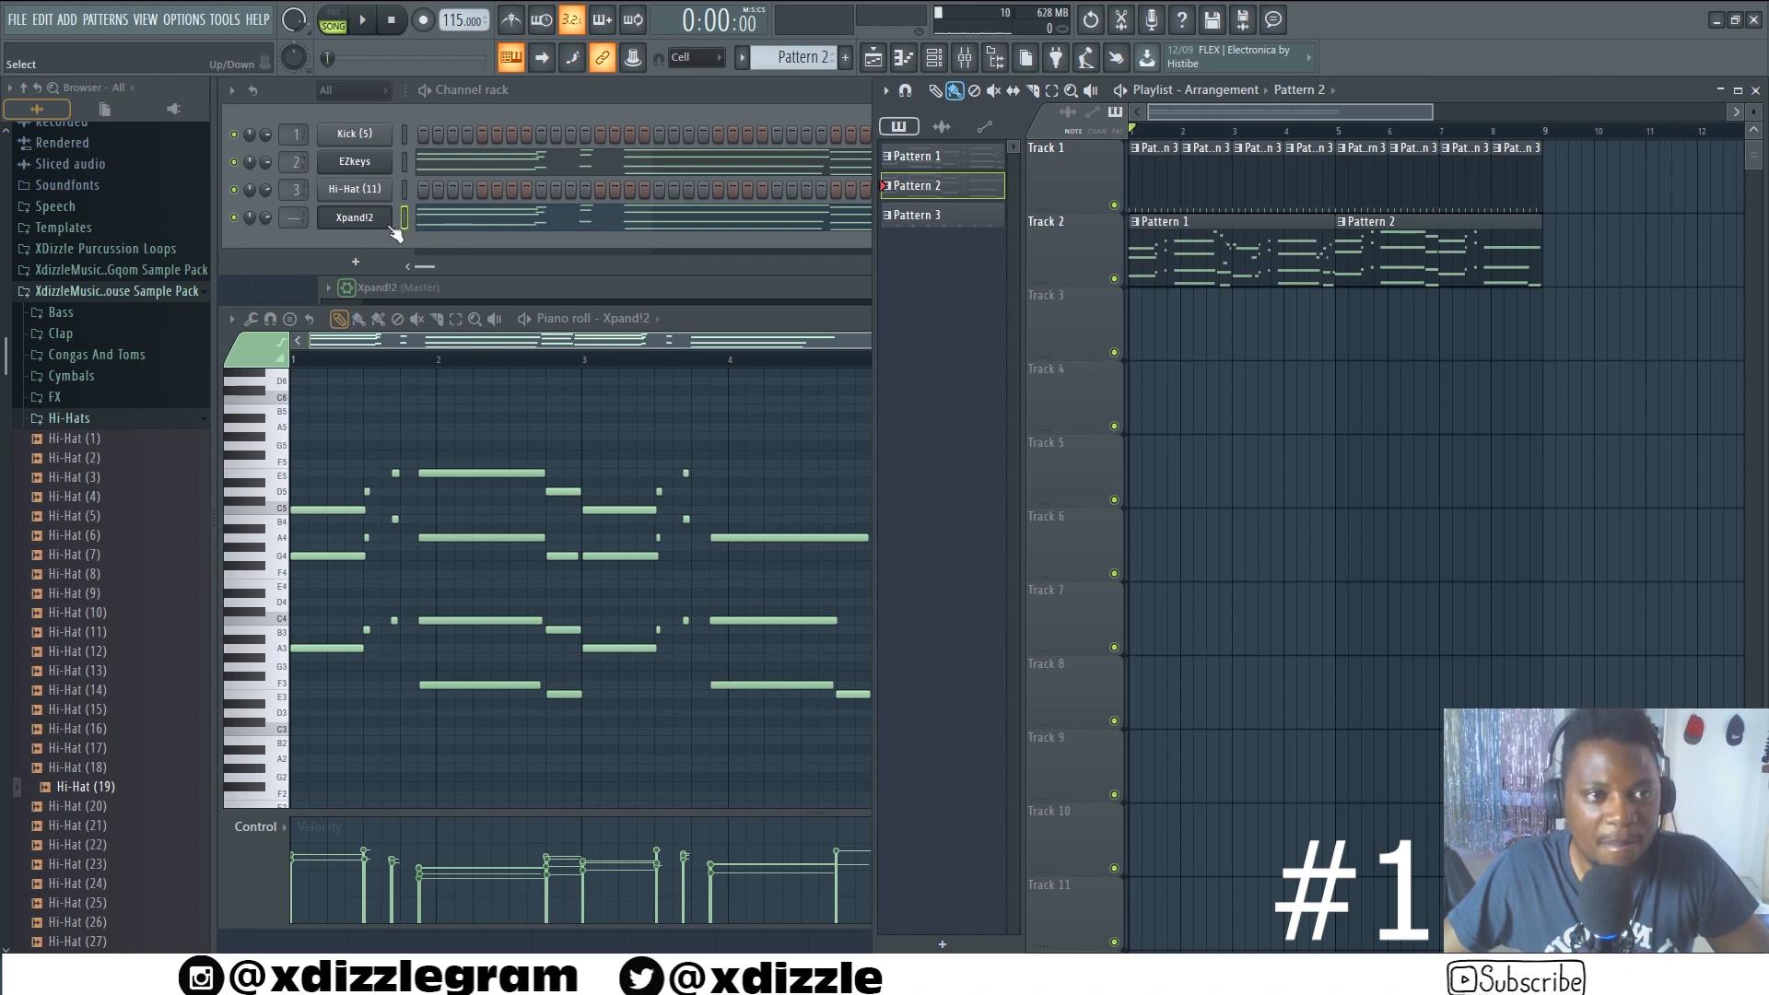
pyautogui.click(357, 217)
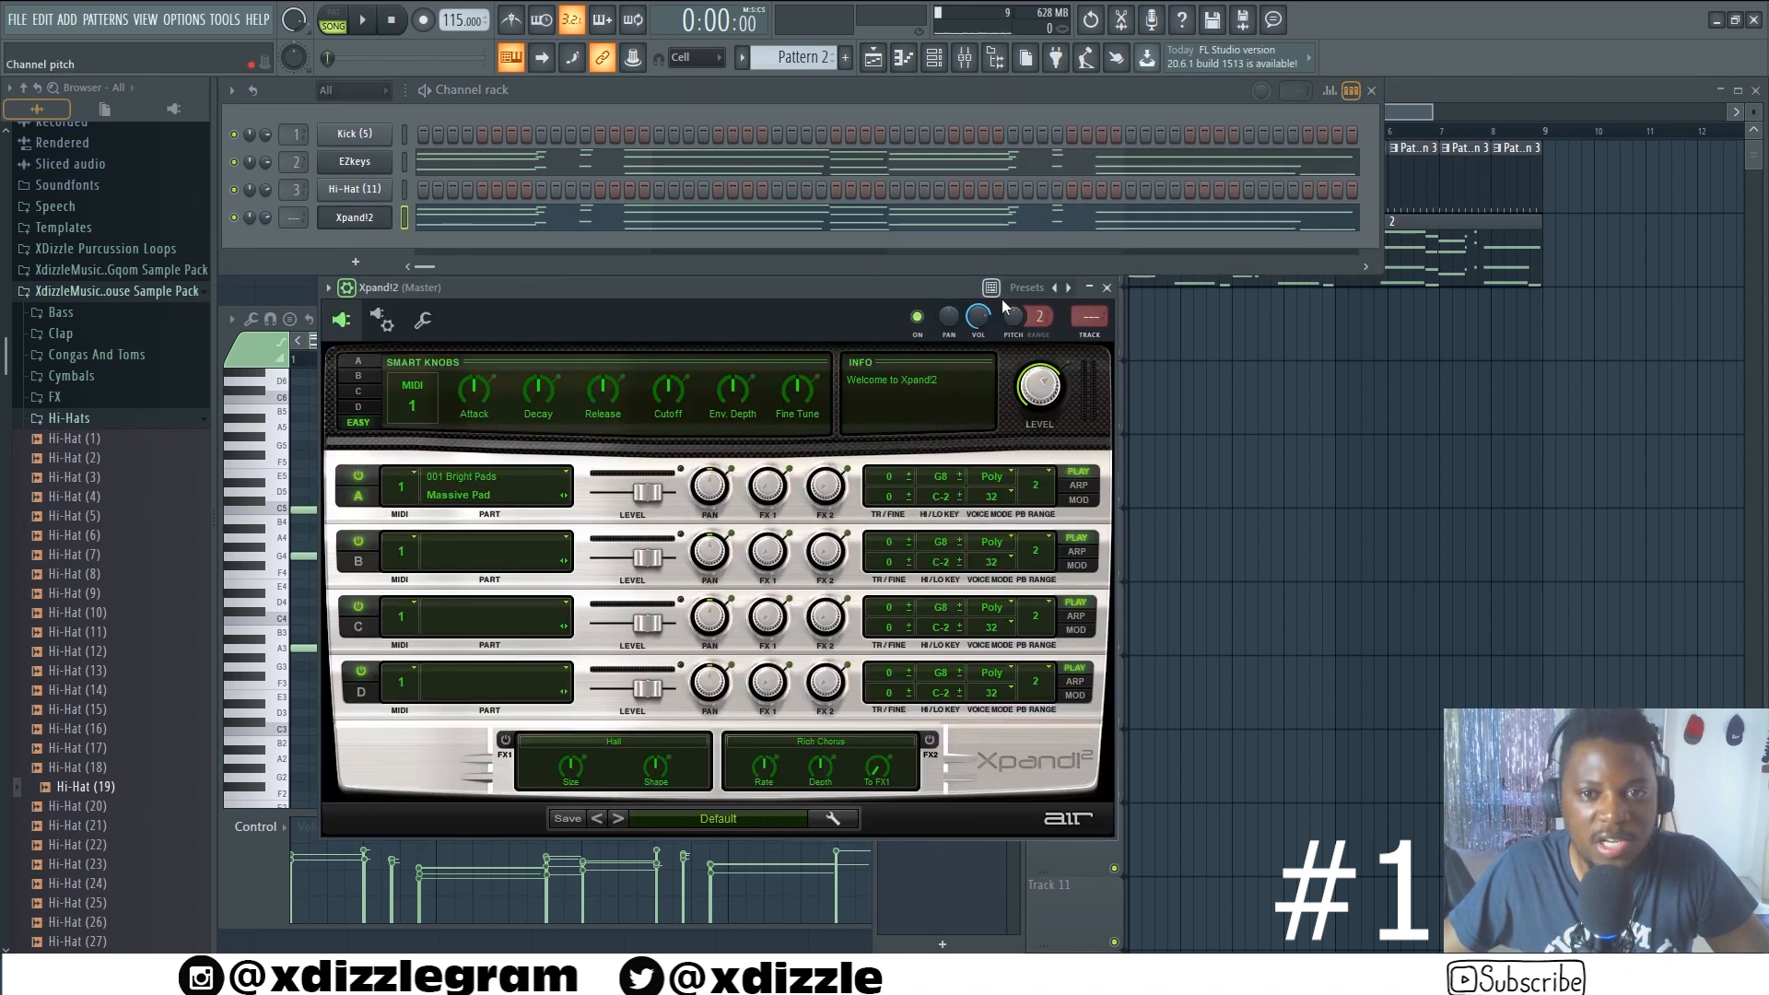
pyautogui.click(1092, 336)
pyautogui.click(1427, 89)
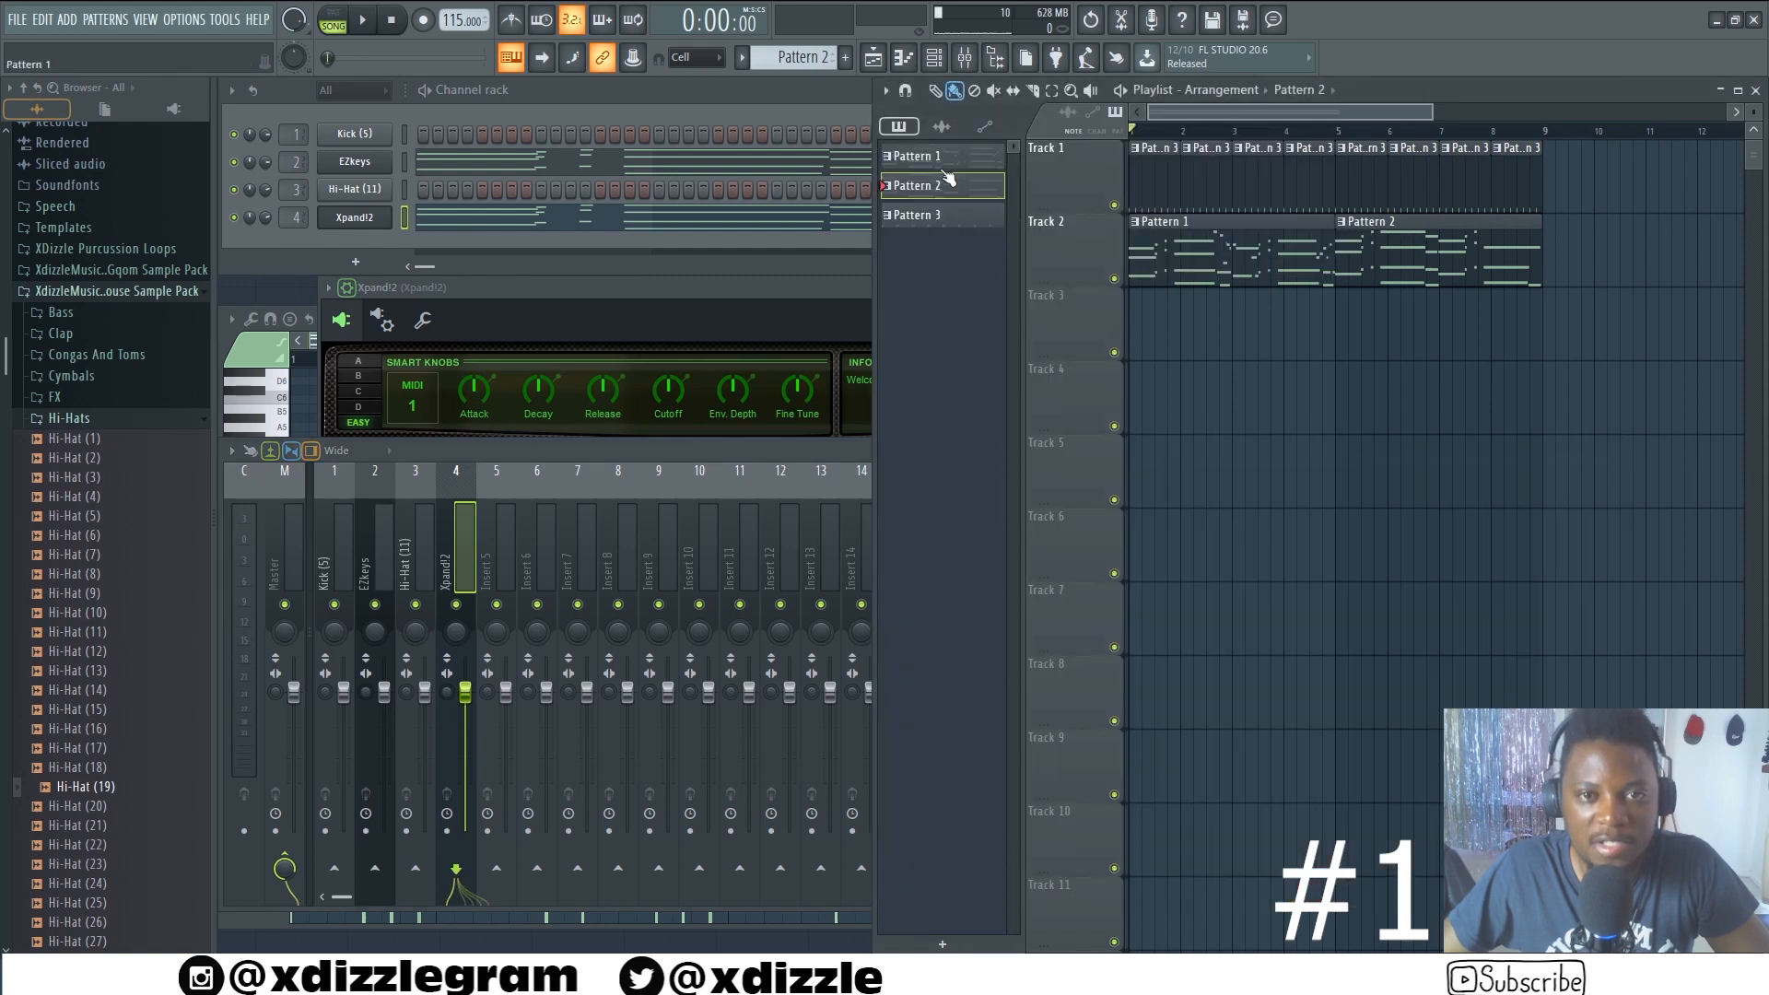
pyautogui.click(857, 164)
pyautogui.click(1474, 101)
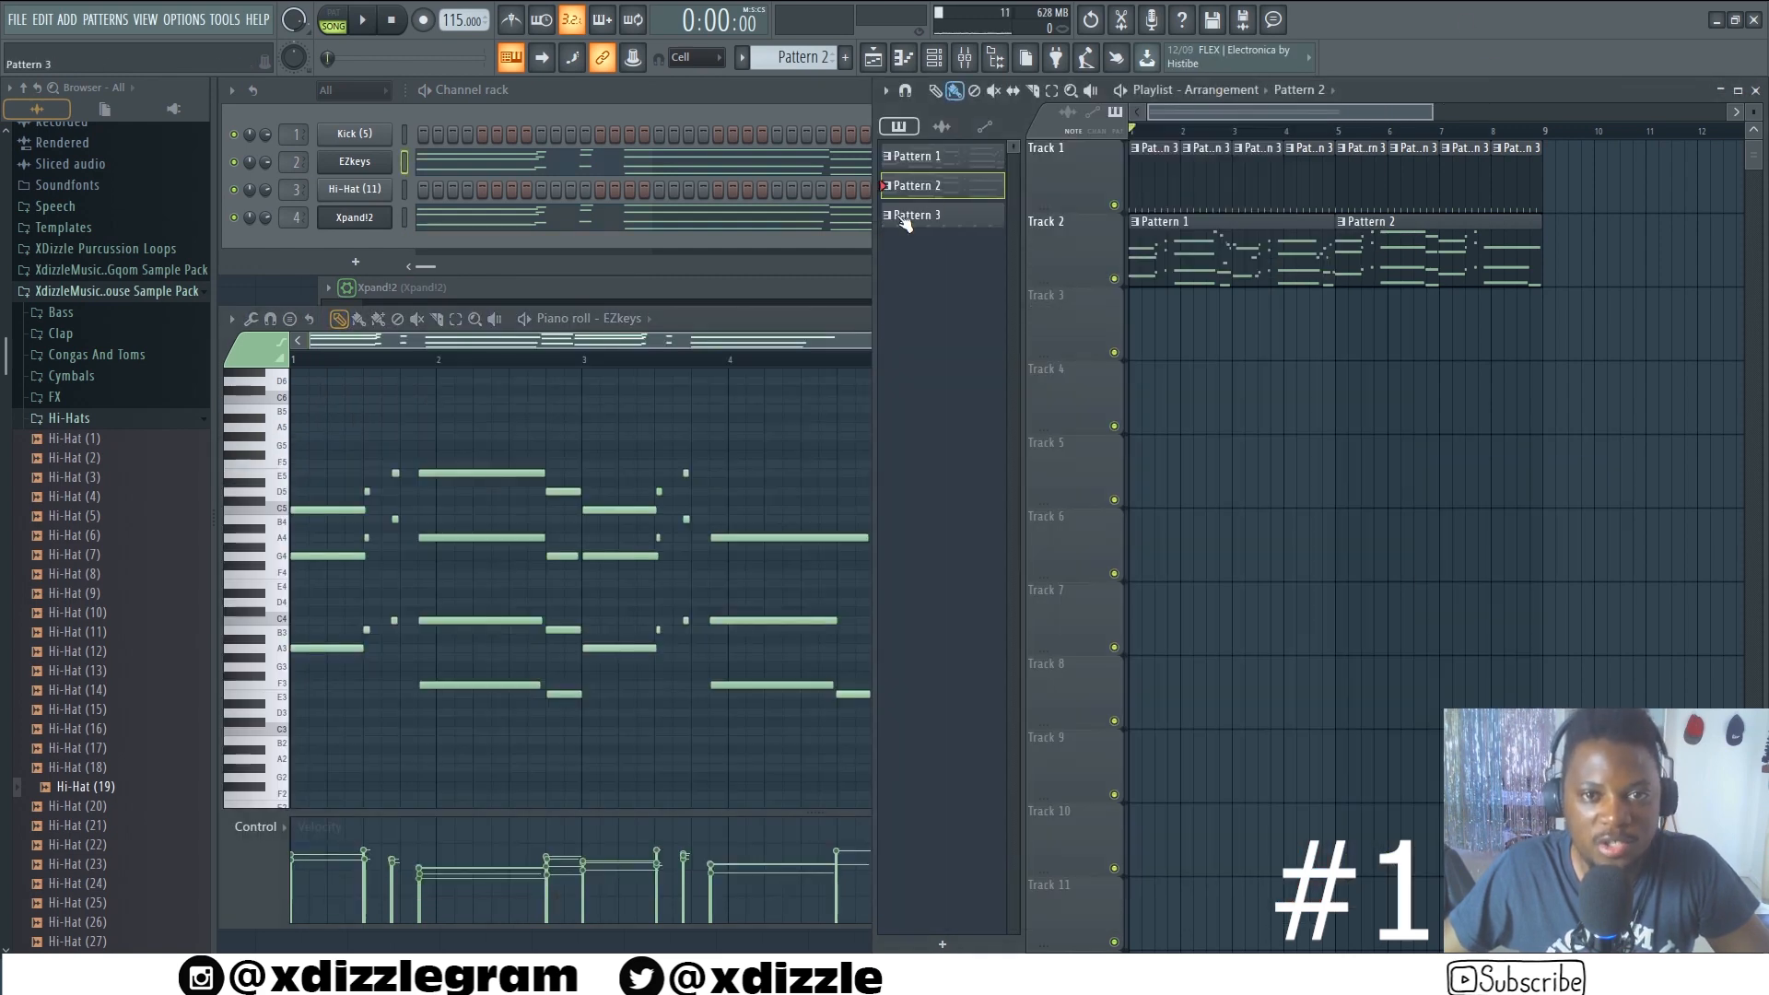
# Quick render Pattern 2 as an audio clip and place it at the start of Track 3
pyautogui.rightClick(924, 186)
pyautogui.click(1028, 504)
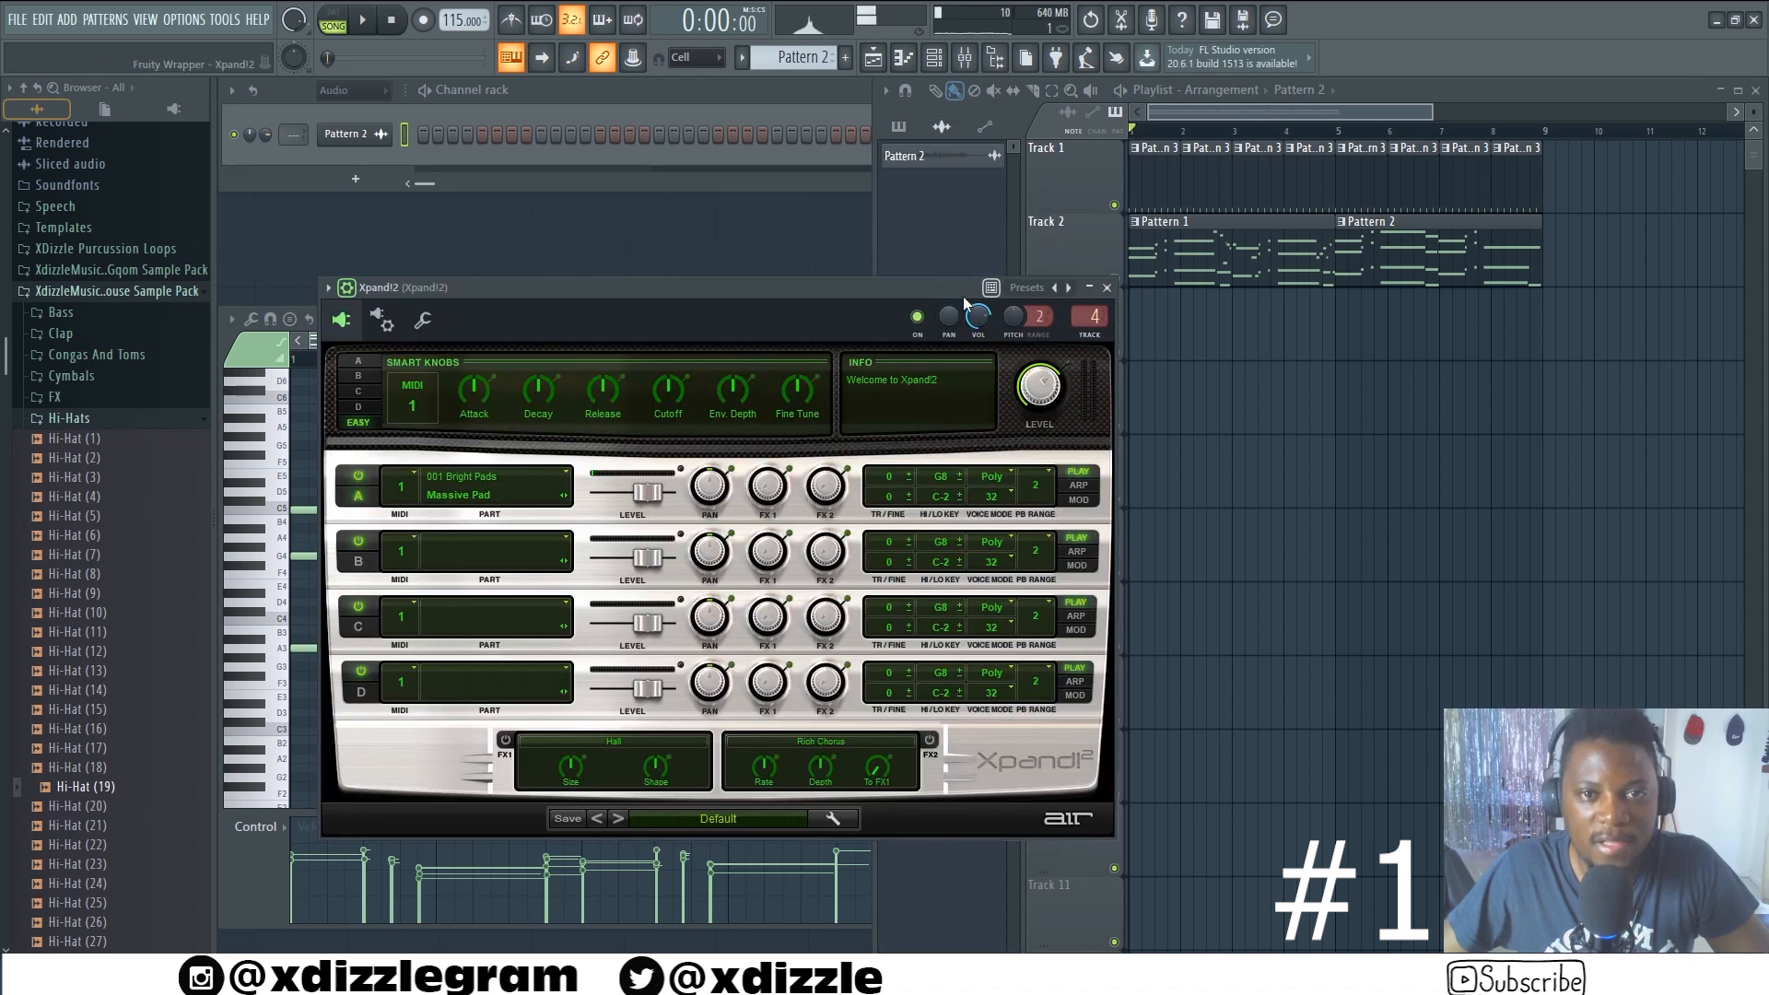
pyautogui.moveTo(942, 164); pyautogui.dragTo(1147, 336)
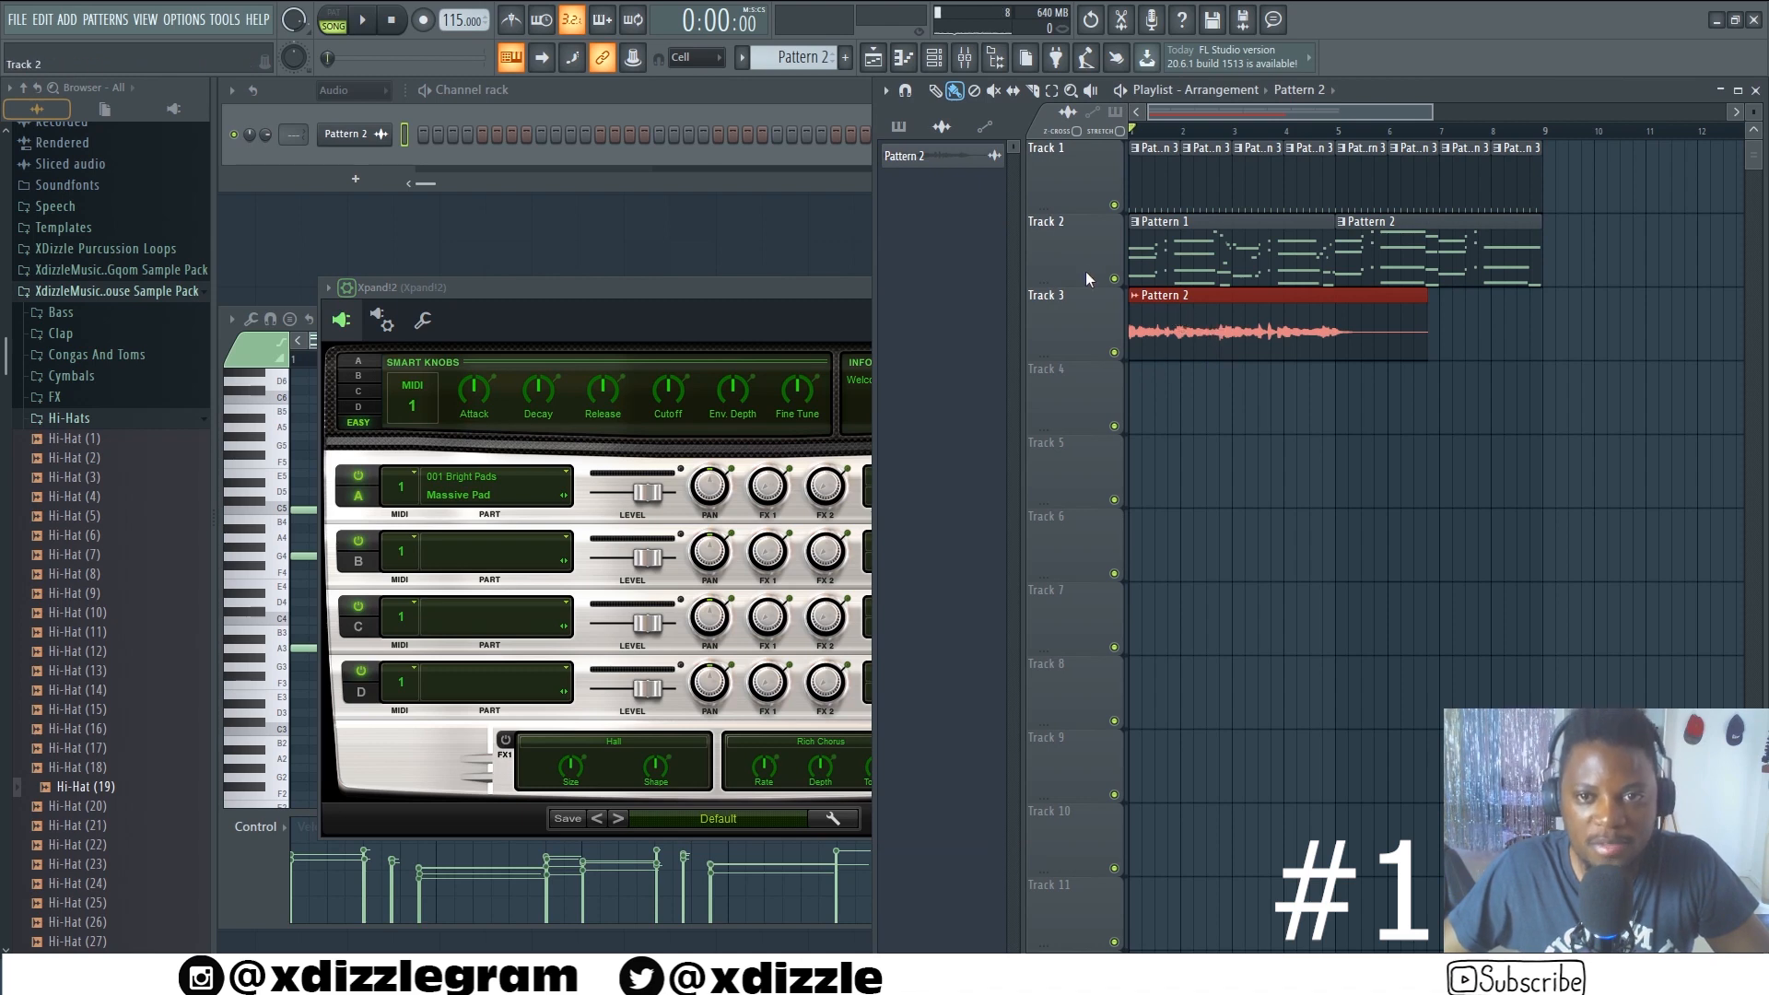
# Mute Track 2 in the playlist and play the arrangement briefly to hear the rendered clip
pyautogui.click(1114, 279)
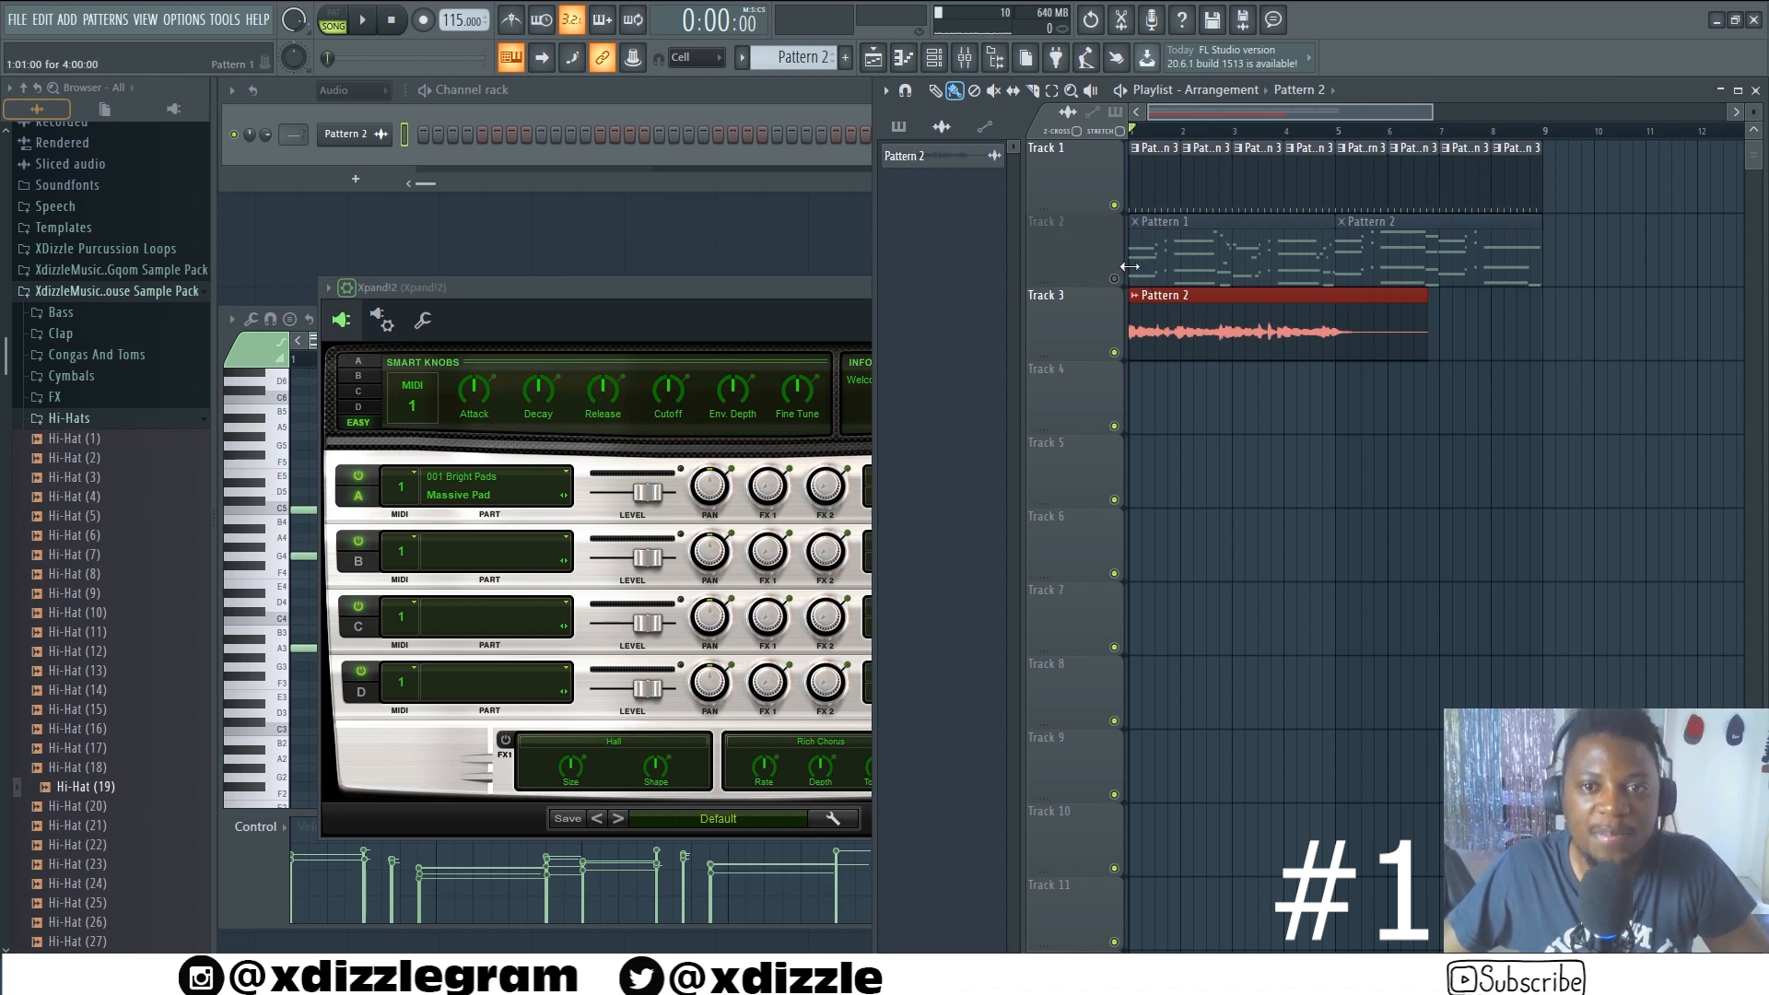
pyautogui.press('space')
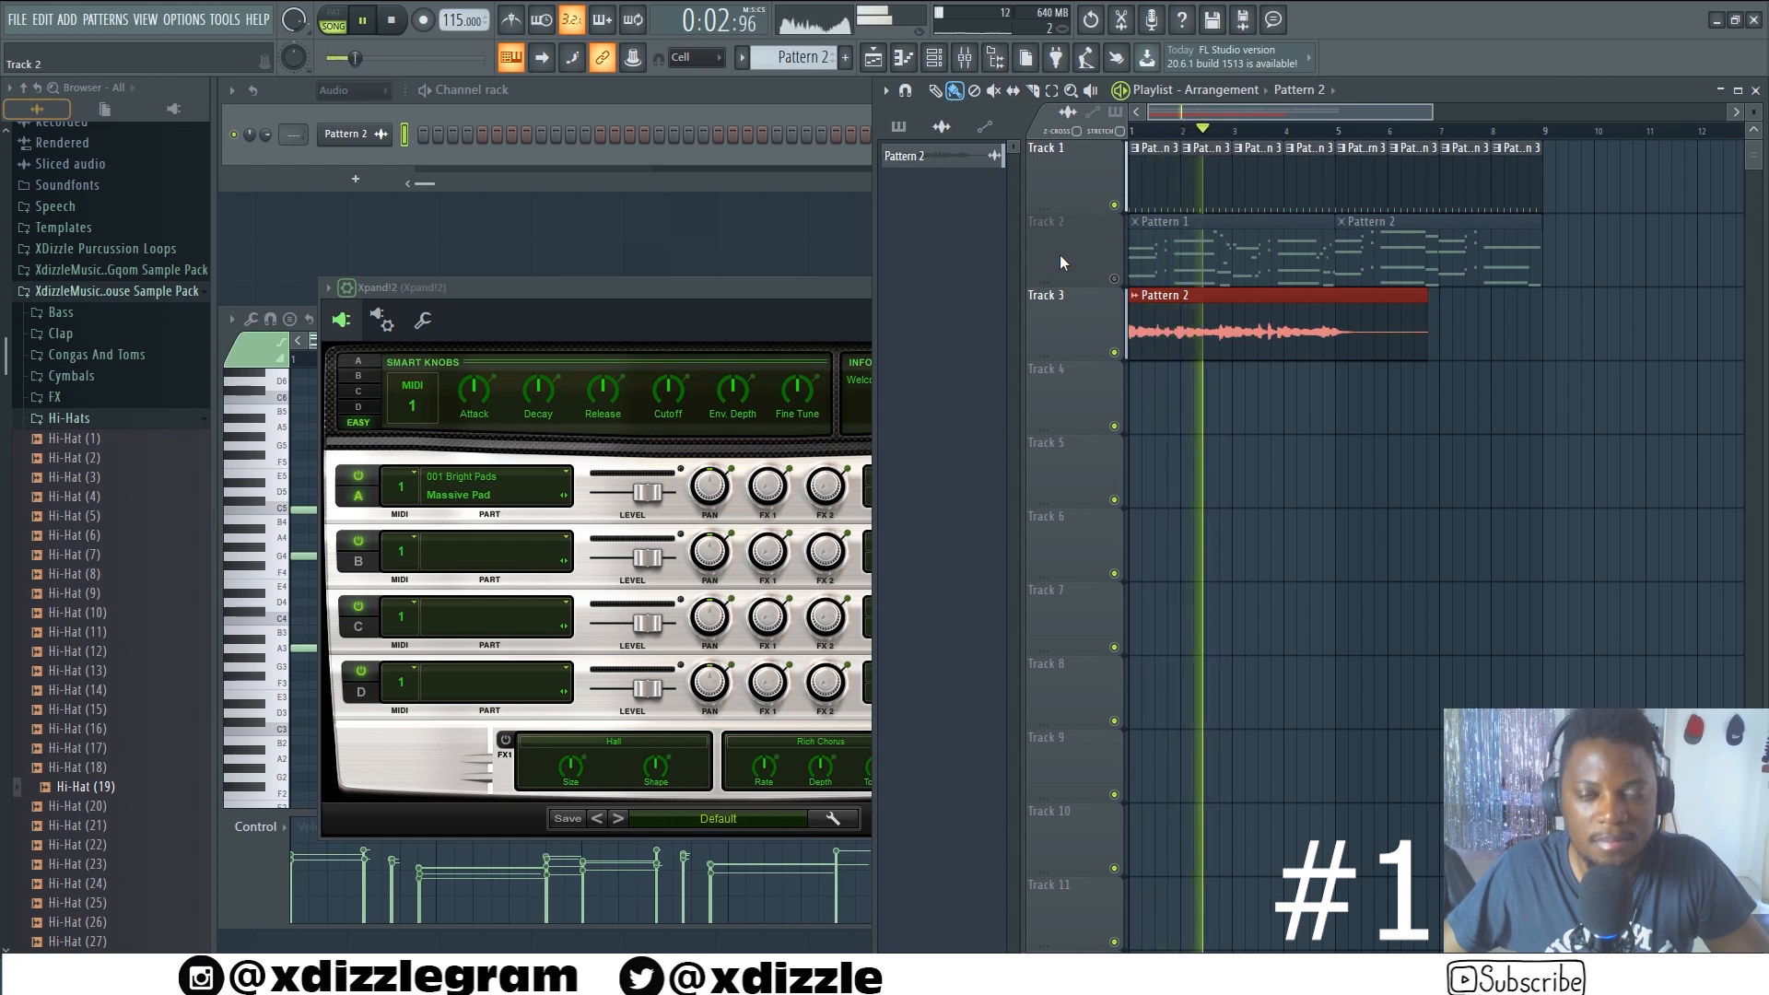
pyautogui.press('space')
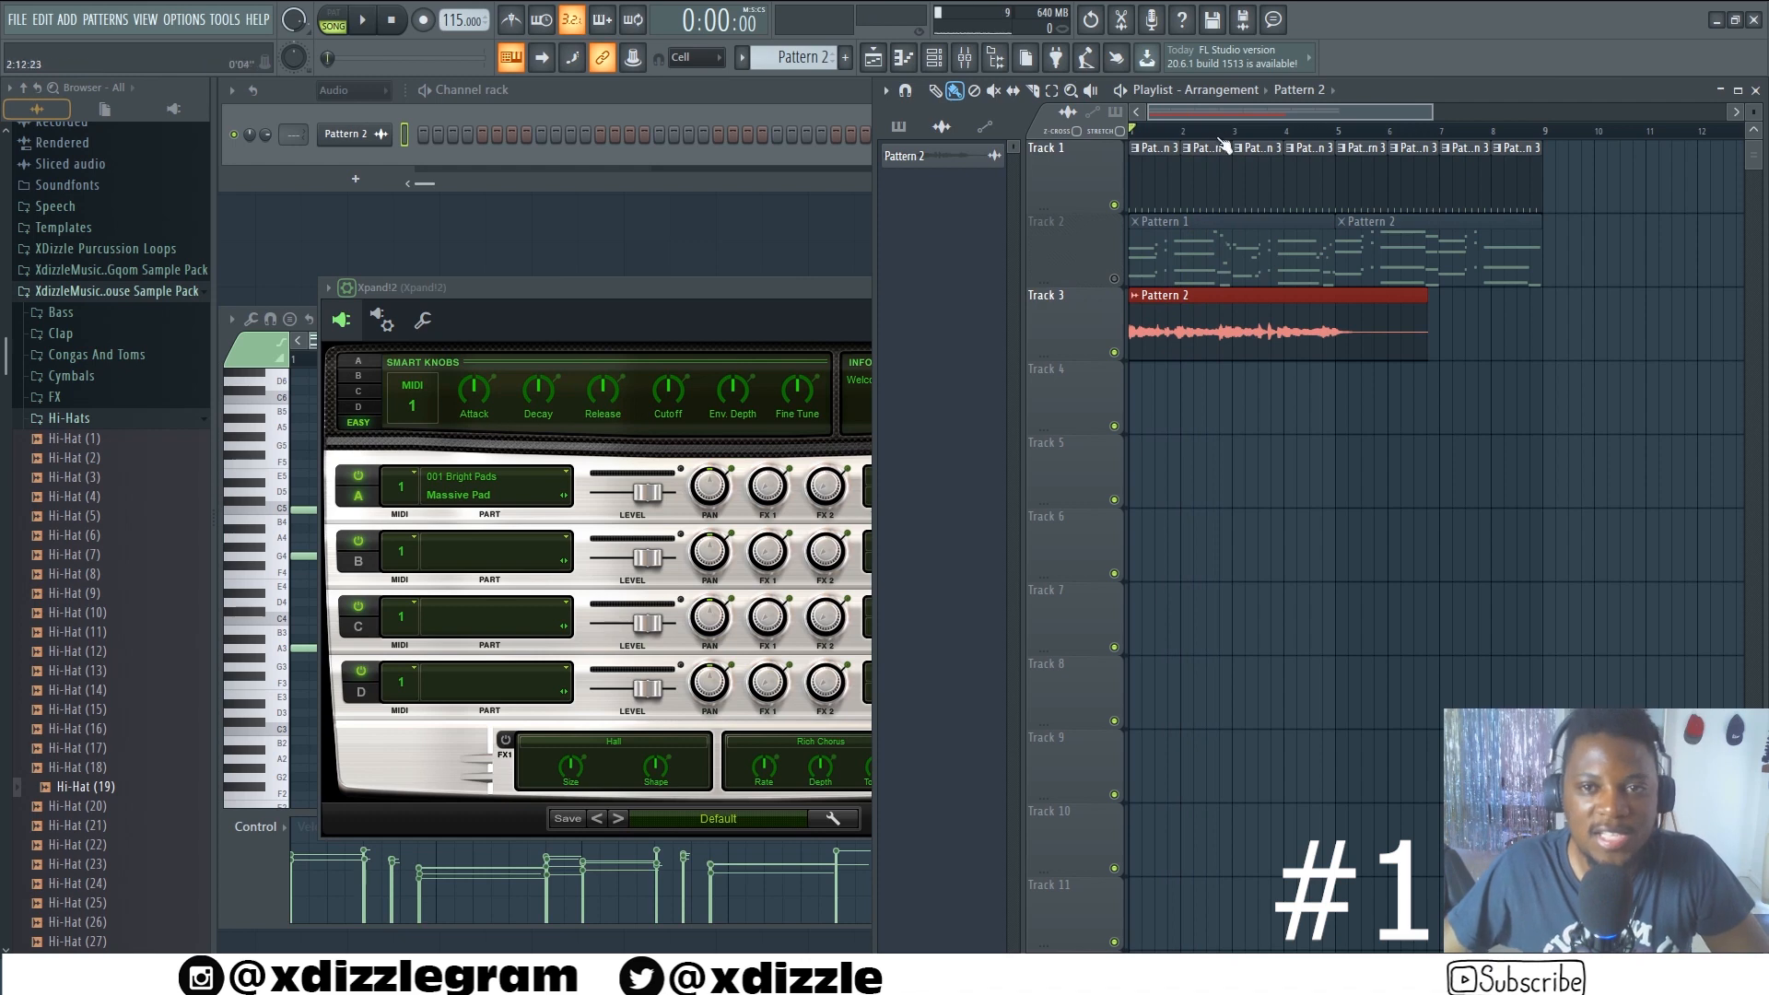
# Return to the list of patterns and make Pattern 3 the active pattern
pyautogui.click(899, 127)
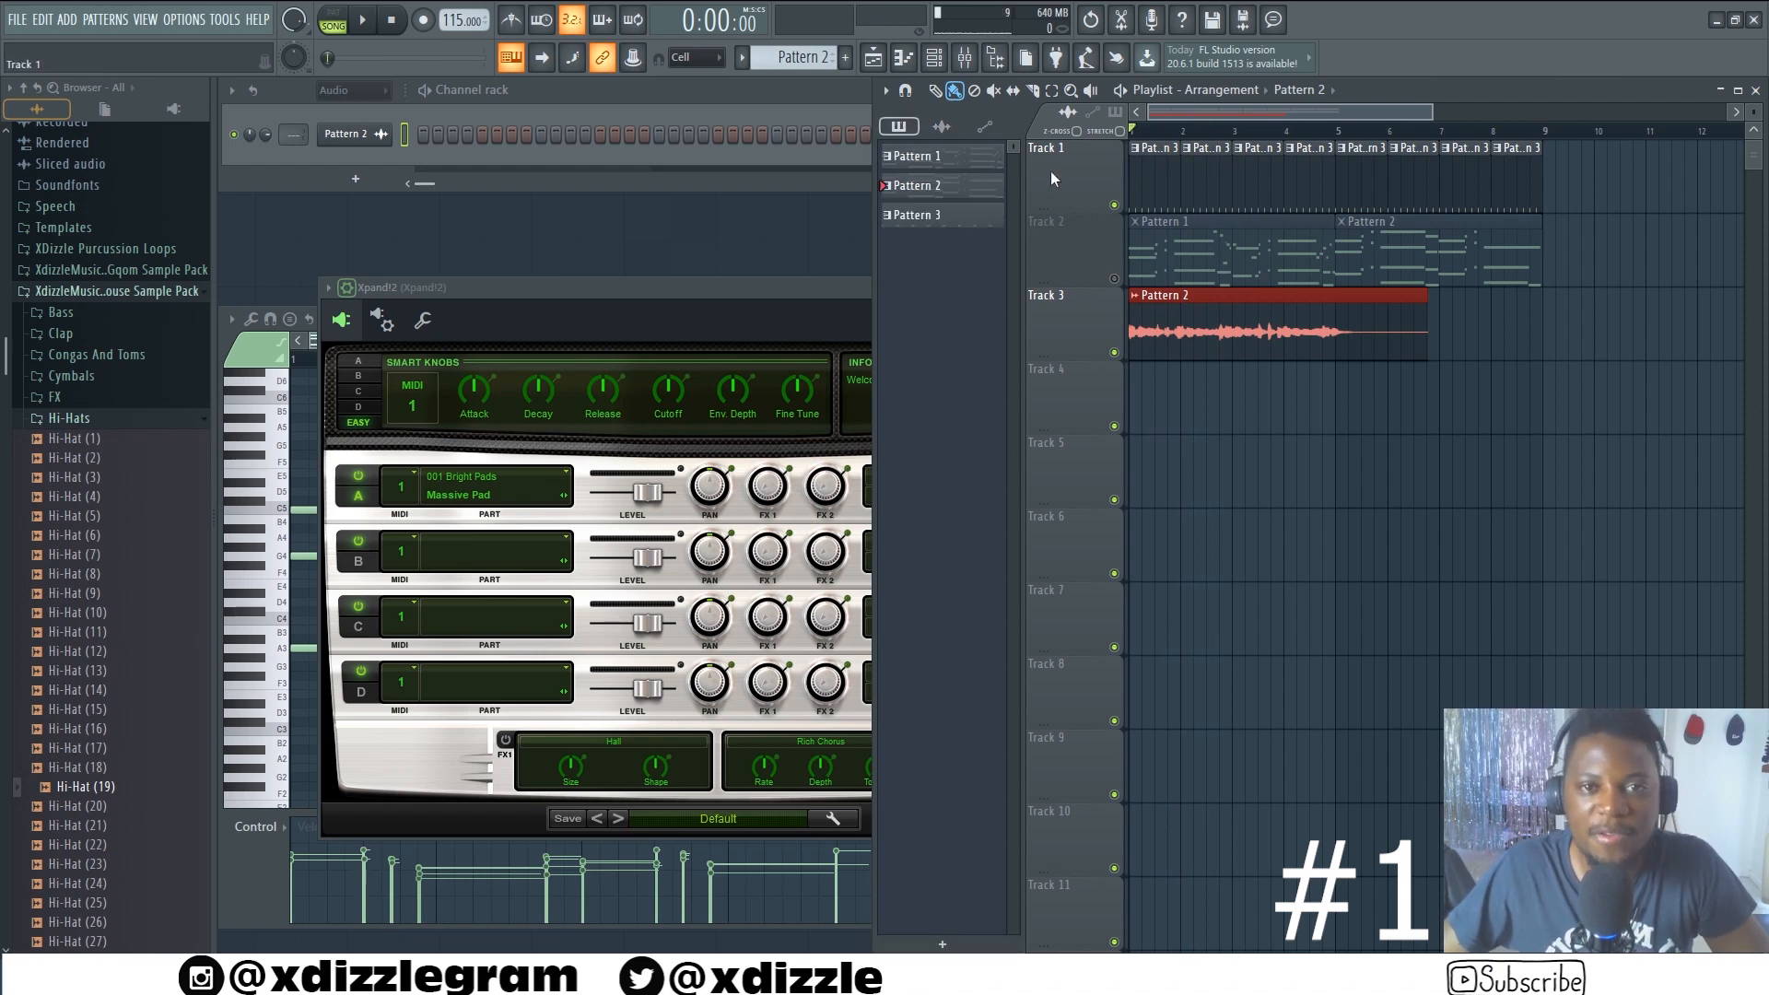
pyautogui.click(958, 215)
pyautogui.rightClick(969, 215)
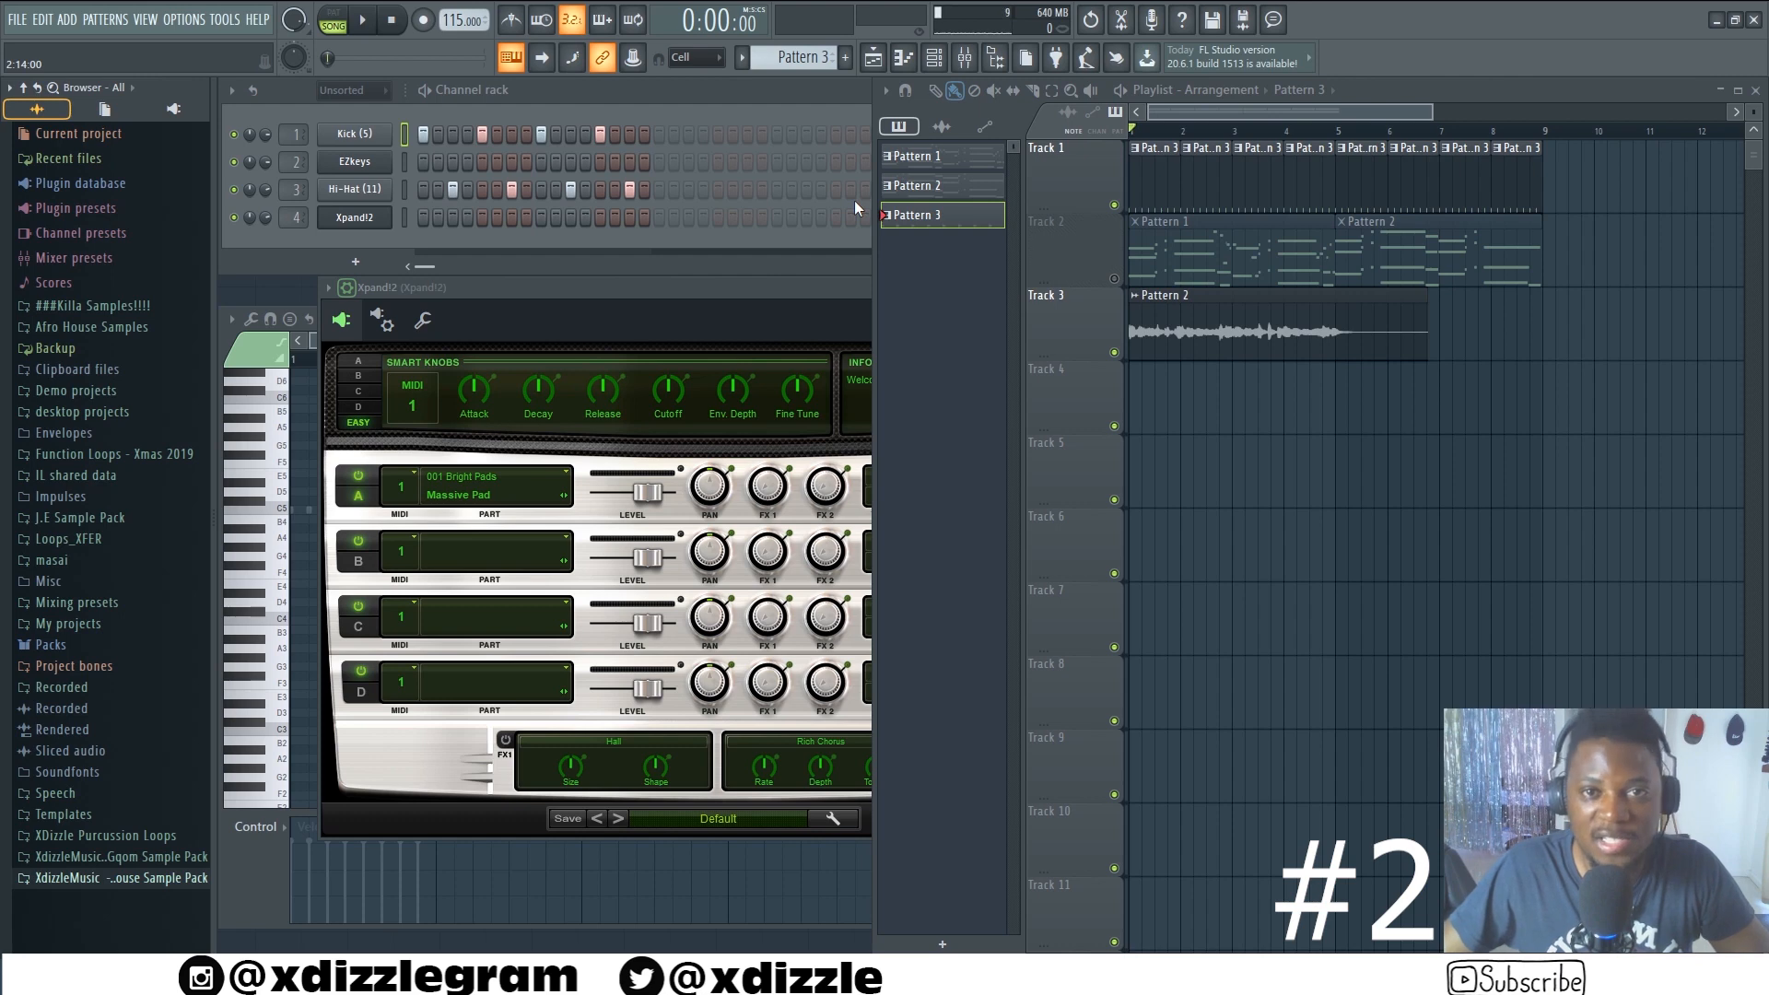
# Show the mixer and load the Tutorial mic mixer preset onto Insert 102
pyautogui.click(965, 58)
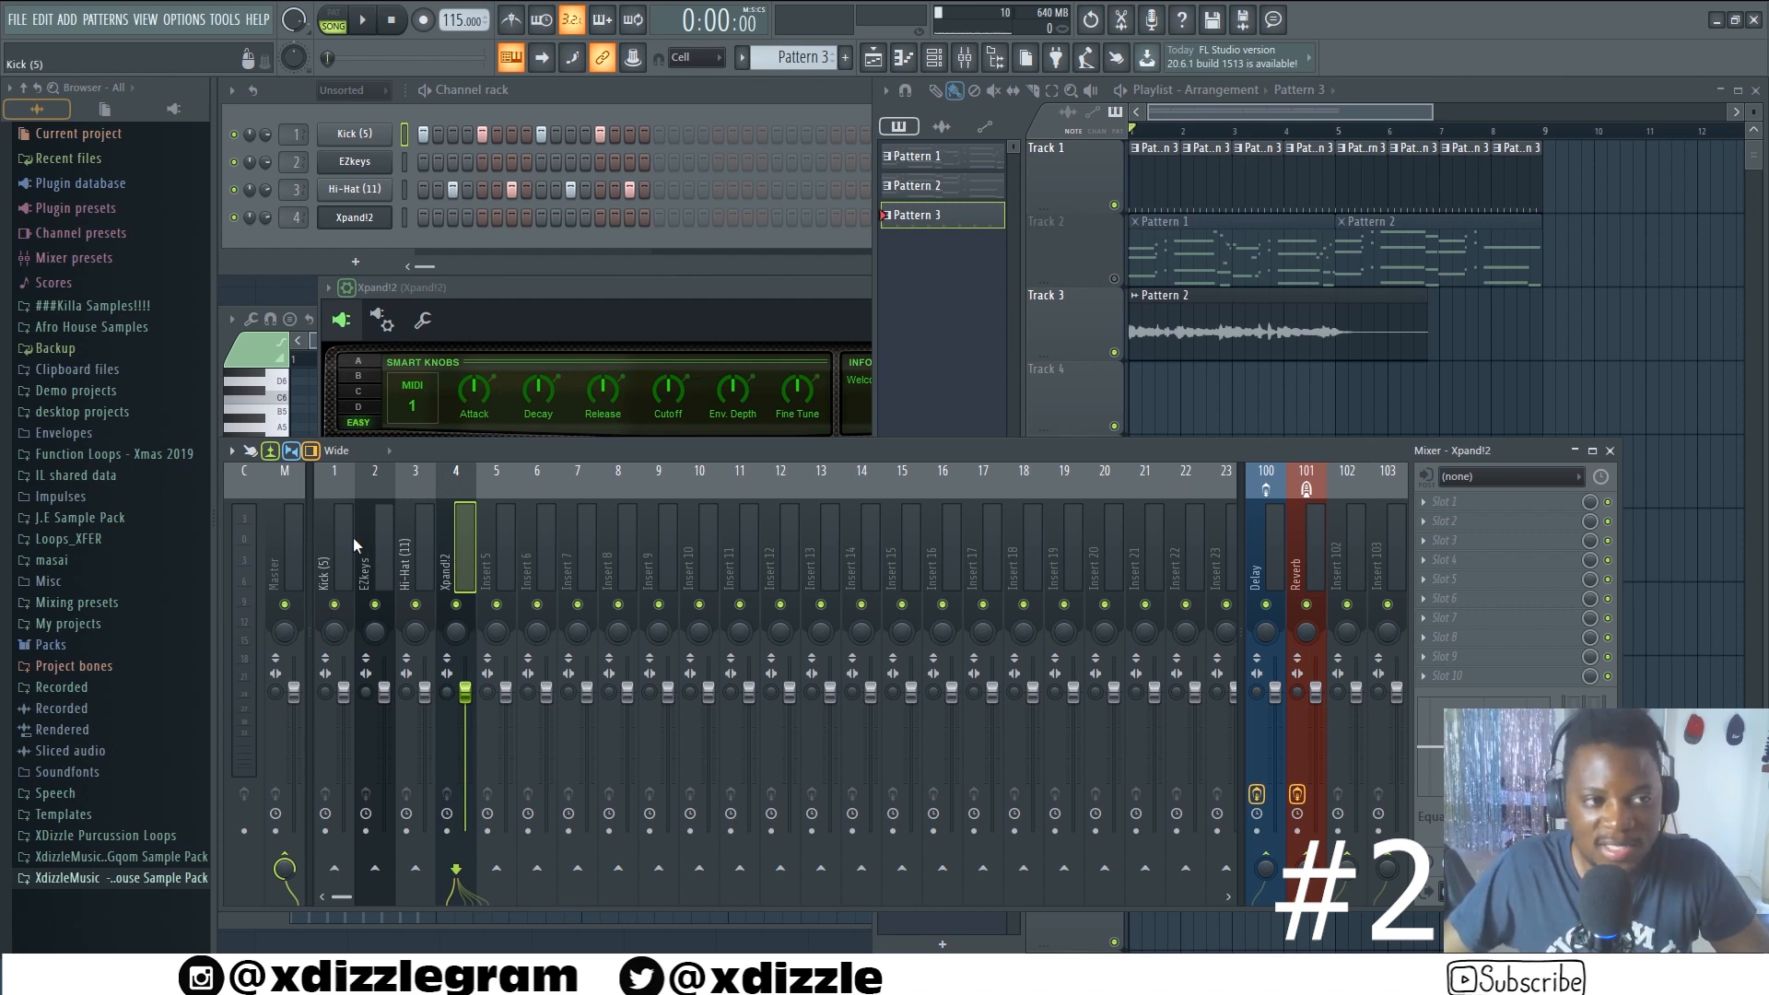
pyautogui.click(78, 259)
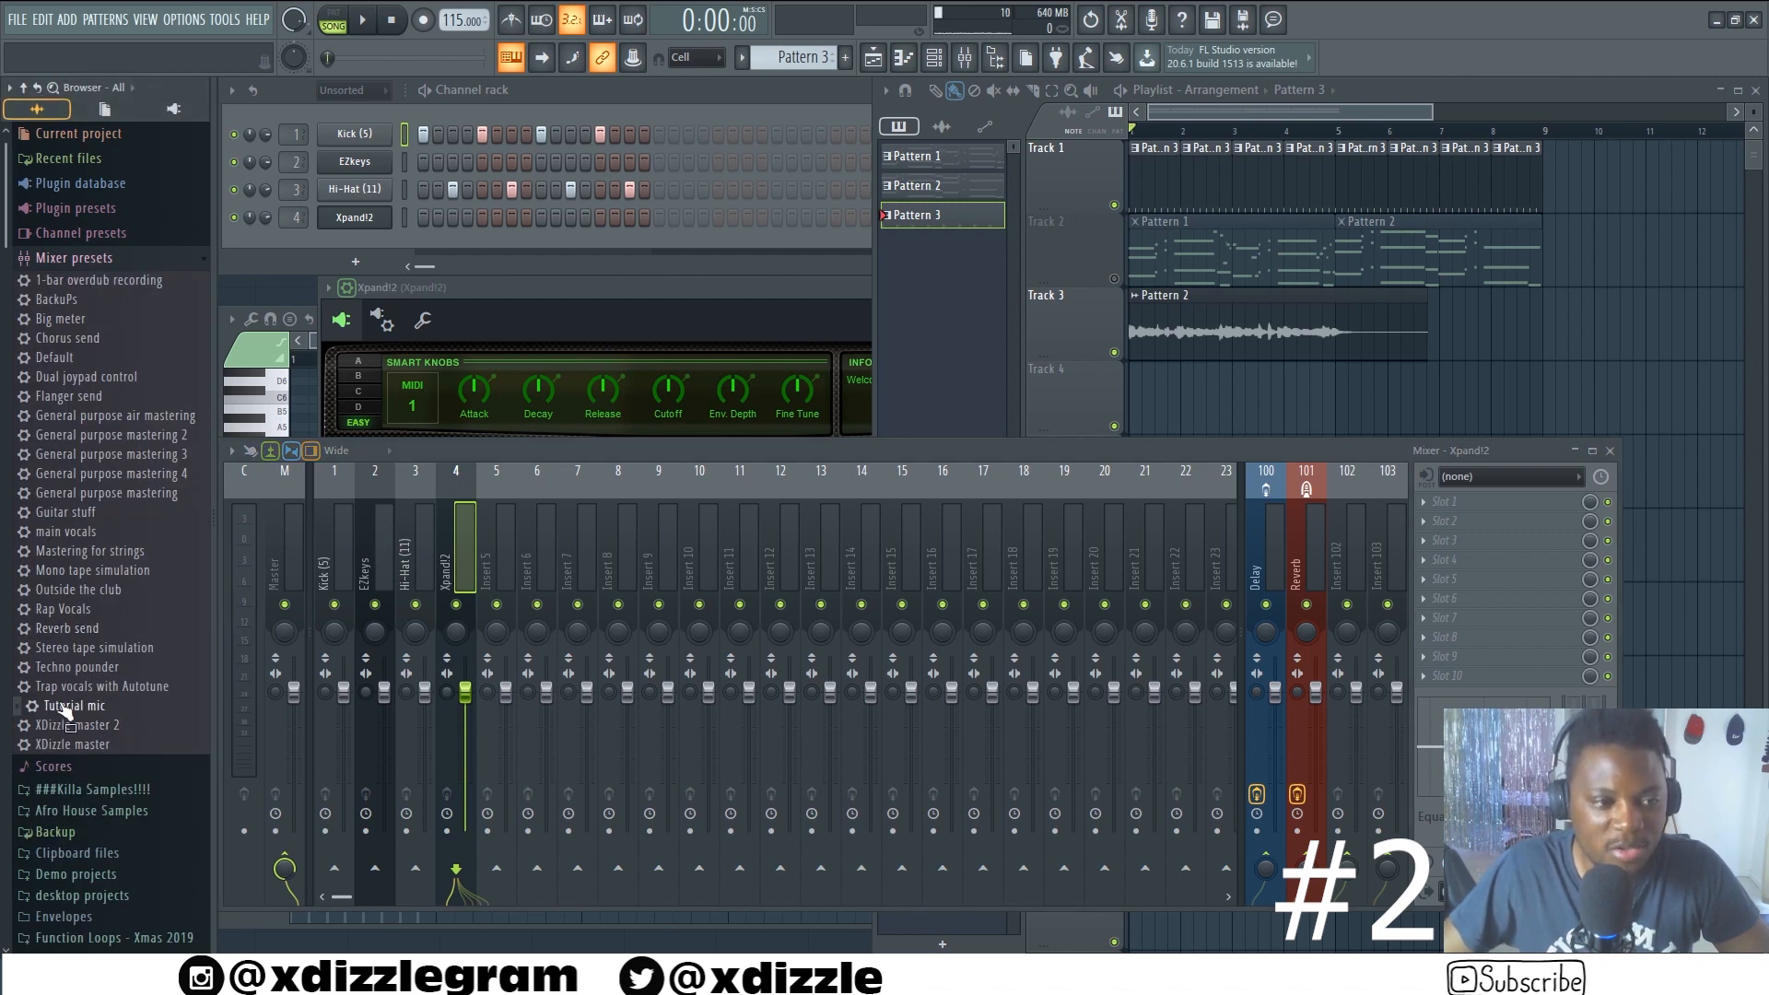
pyautogui.moveTo(64, 710); pyautogui.dragTo(1350, 547)
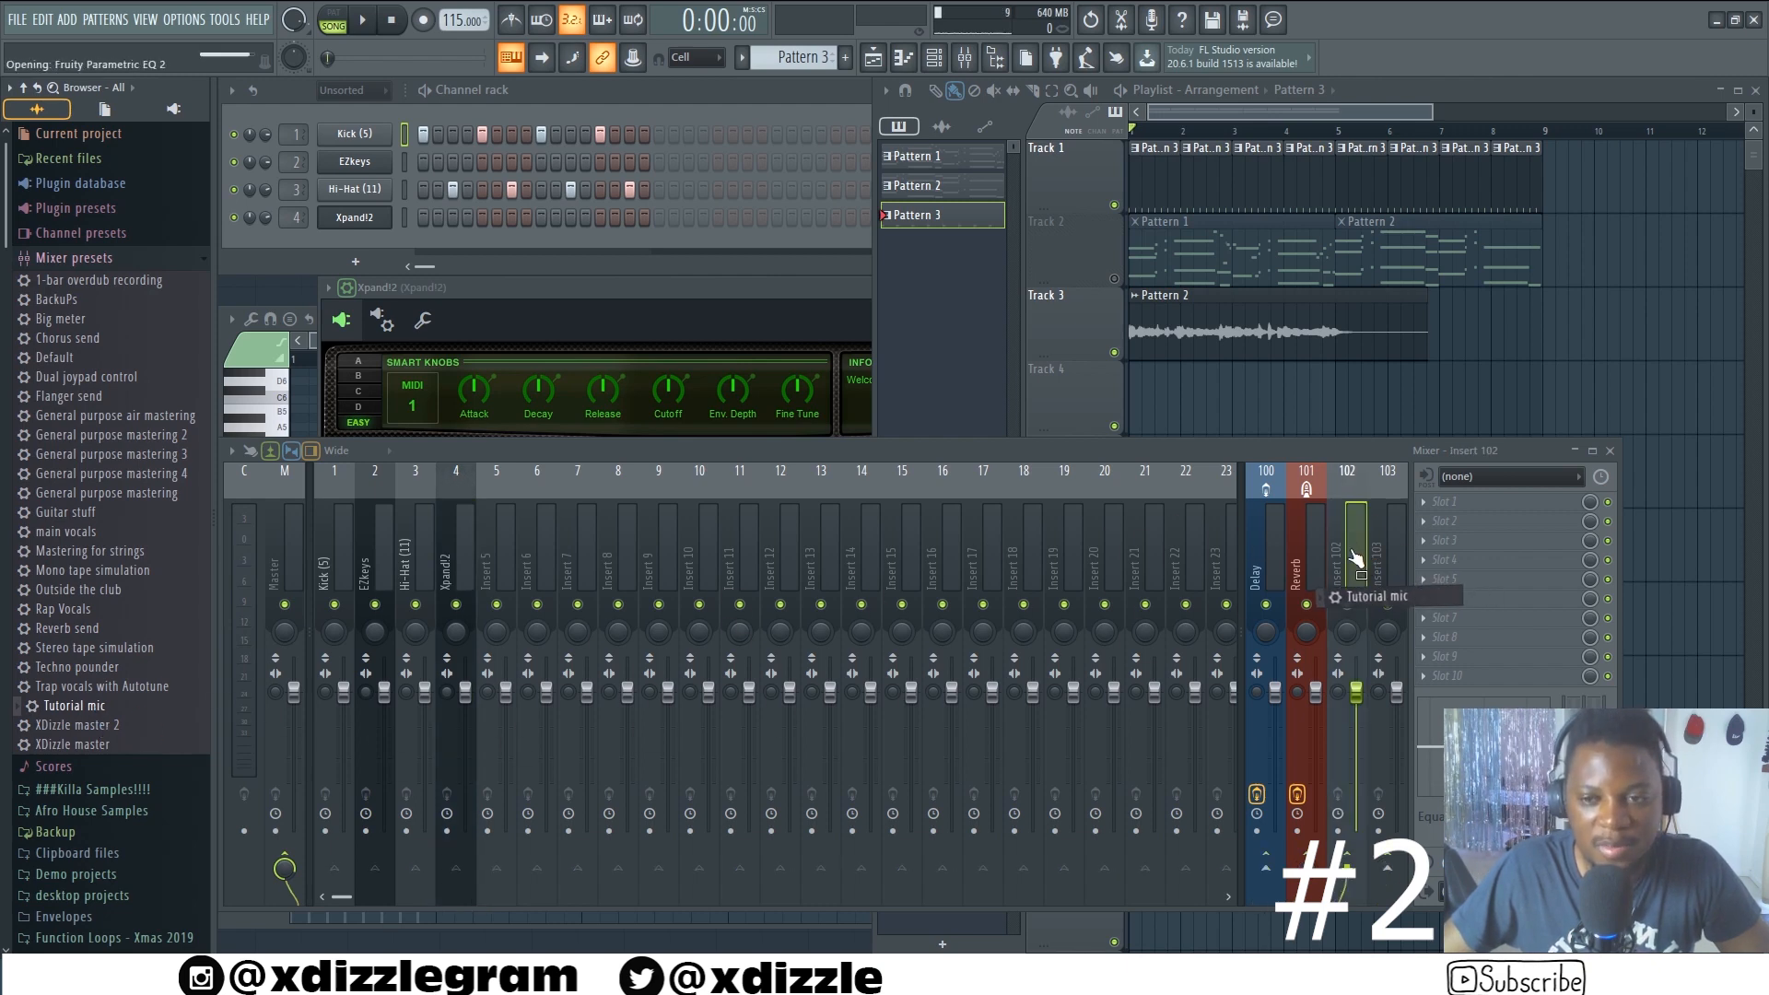
# Inspect the RVox, CLA-2A, DeEsser and Fruity parametric EQ 2 effects on Insert 102
pyautogui.click(1460, 502)
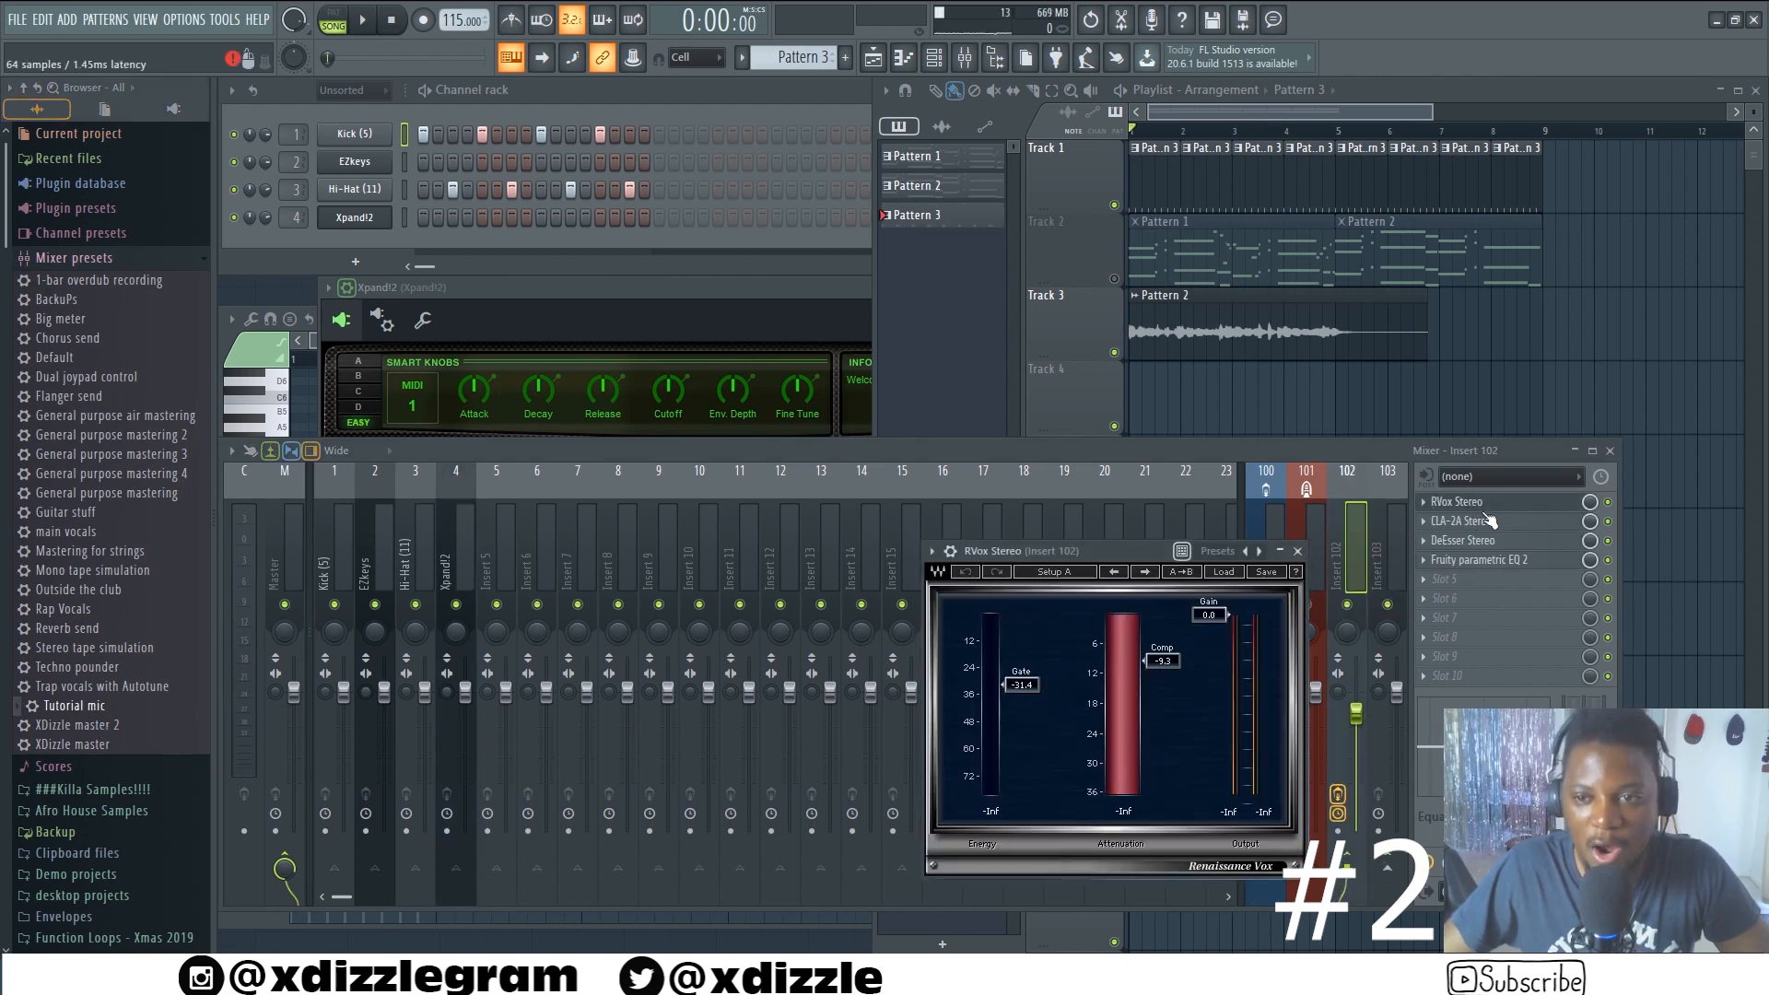
pyautogui.click(1483, 522)
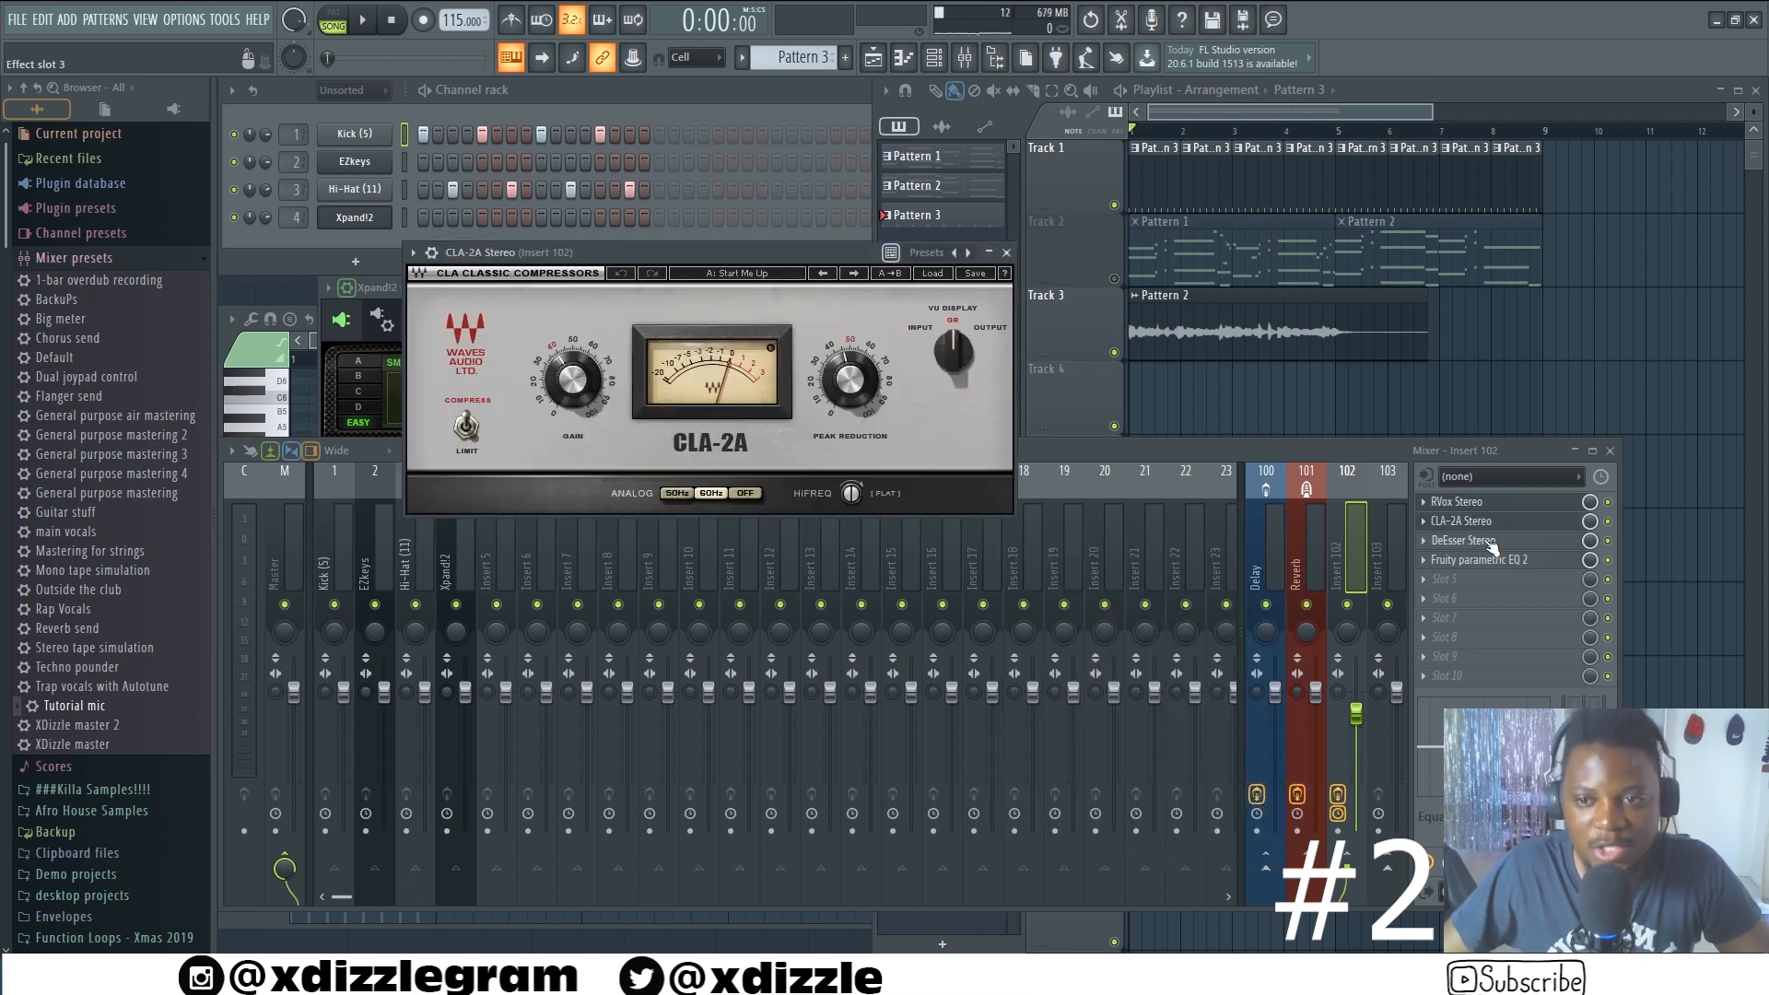
pyautogui.click(1491, 543)
pyautogui.click(1479, 560)
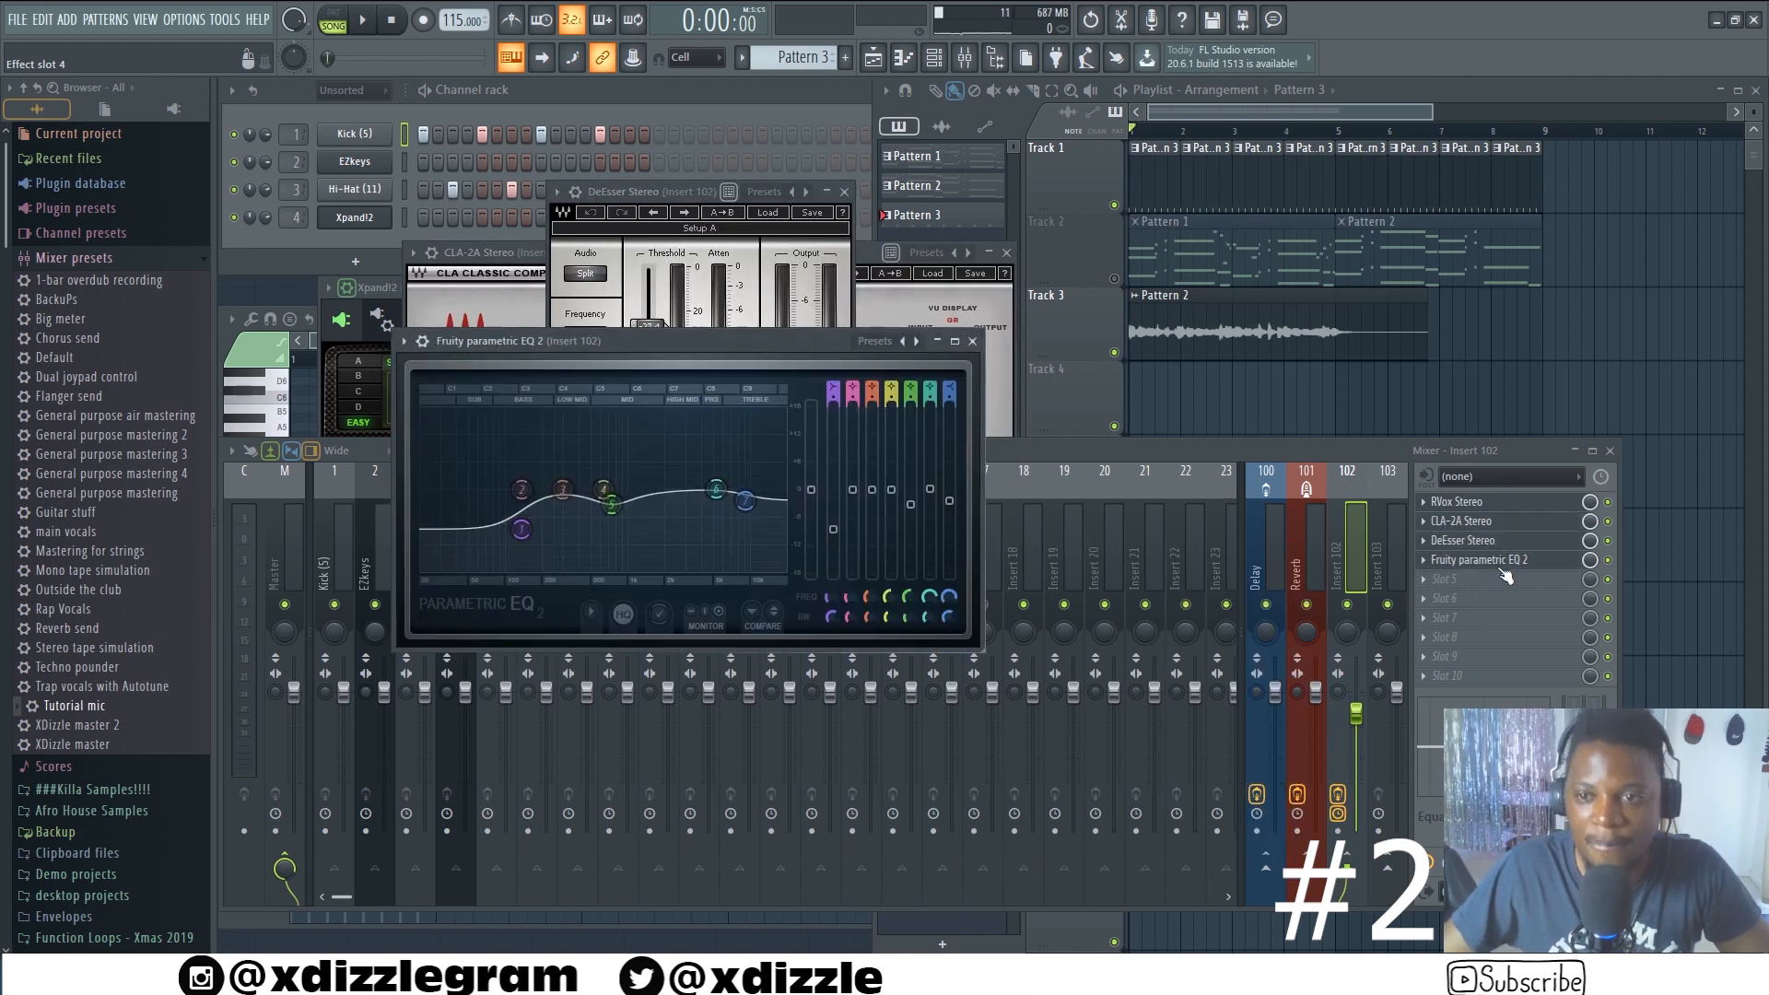
# Load the XDizzle master 2 mixer preset onto the Master track and inspect its Patcher effect
pyautogui.click(104, 730)
pyautogui.moveTo(98, 728); pyautogui.dragTo(136, 594)
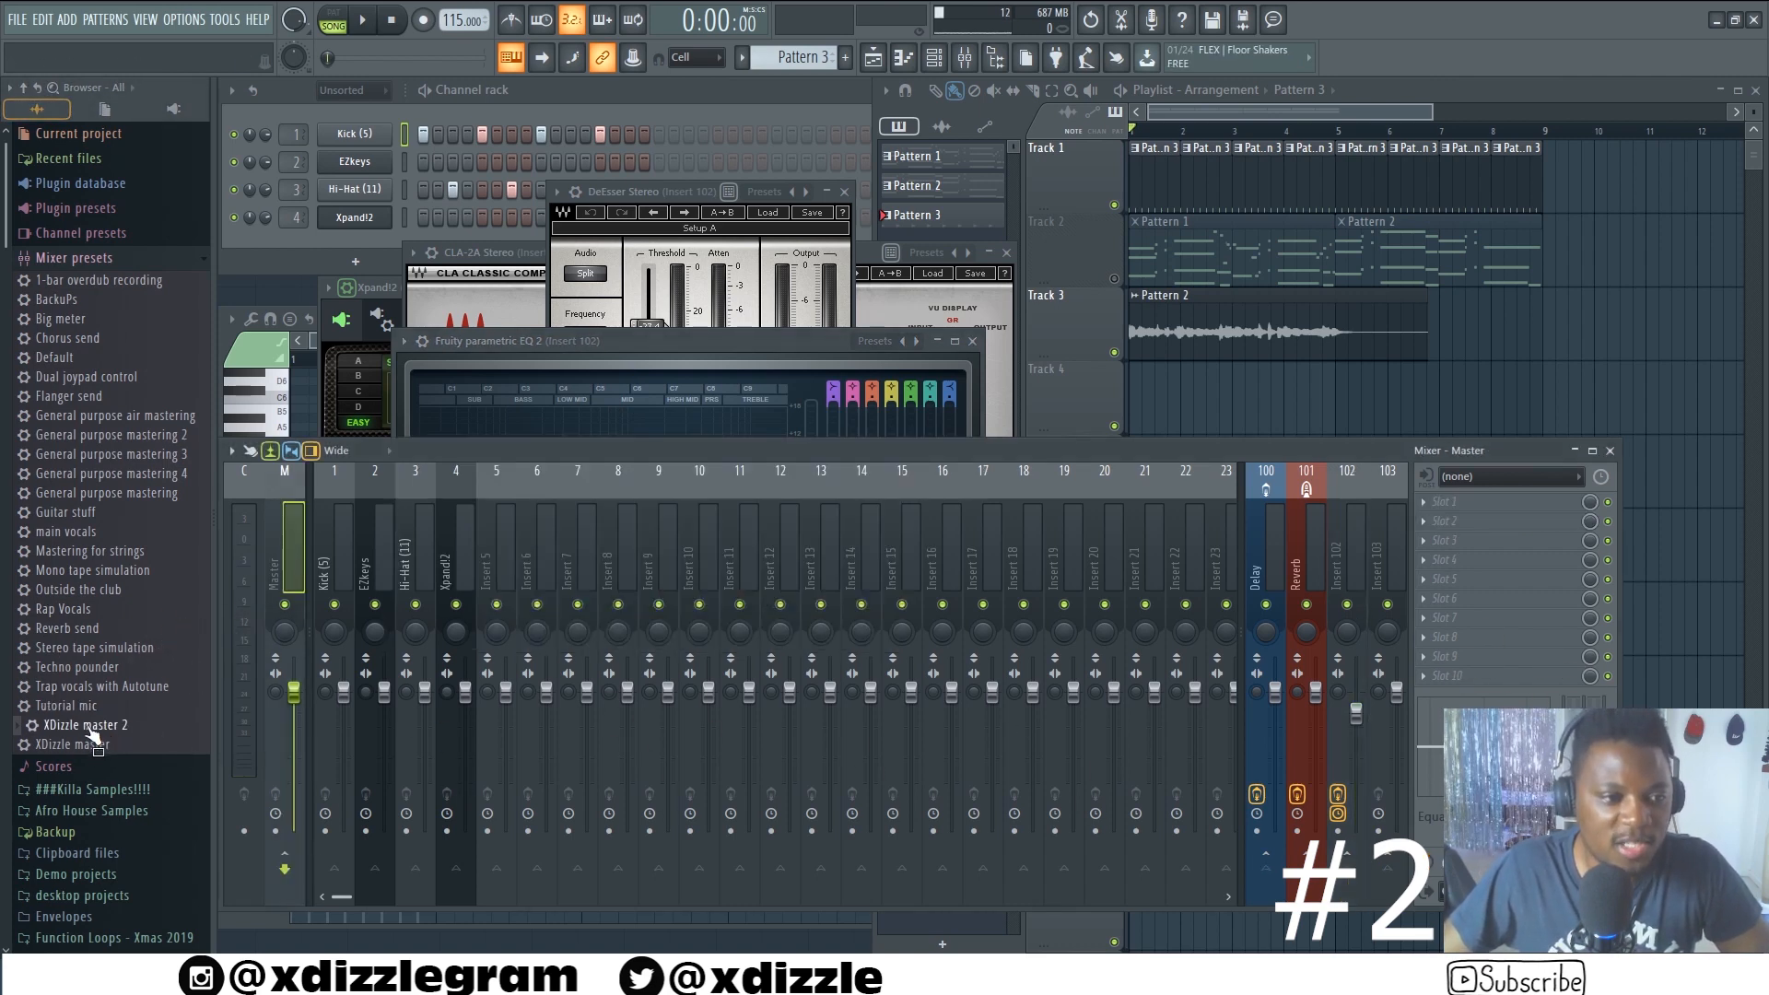
pyautogui.moveTo(91, 727); pyautogui.dragTo(1494, 560)
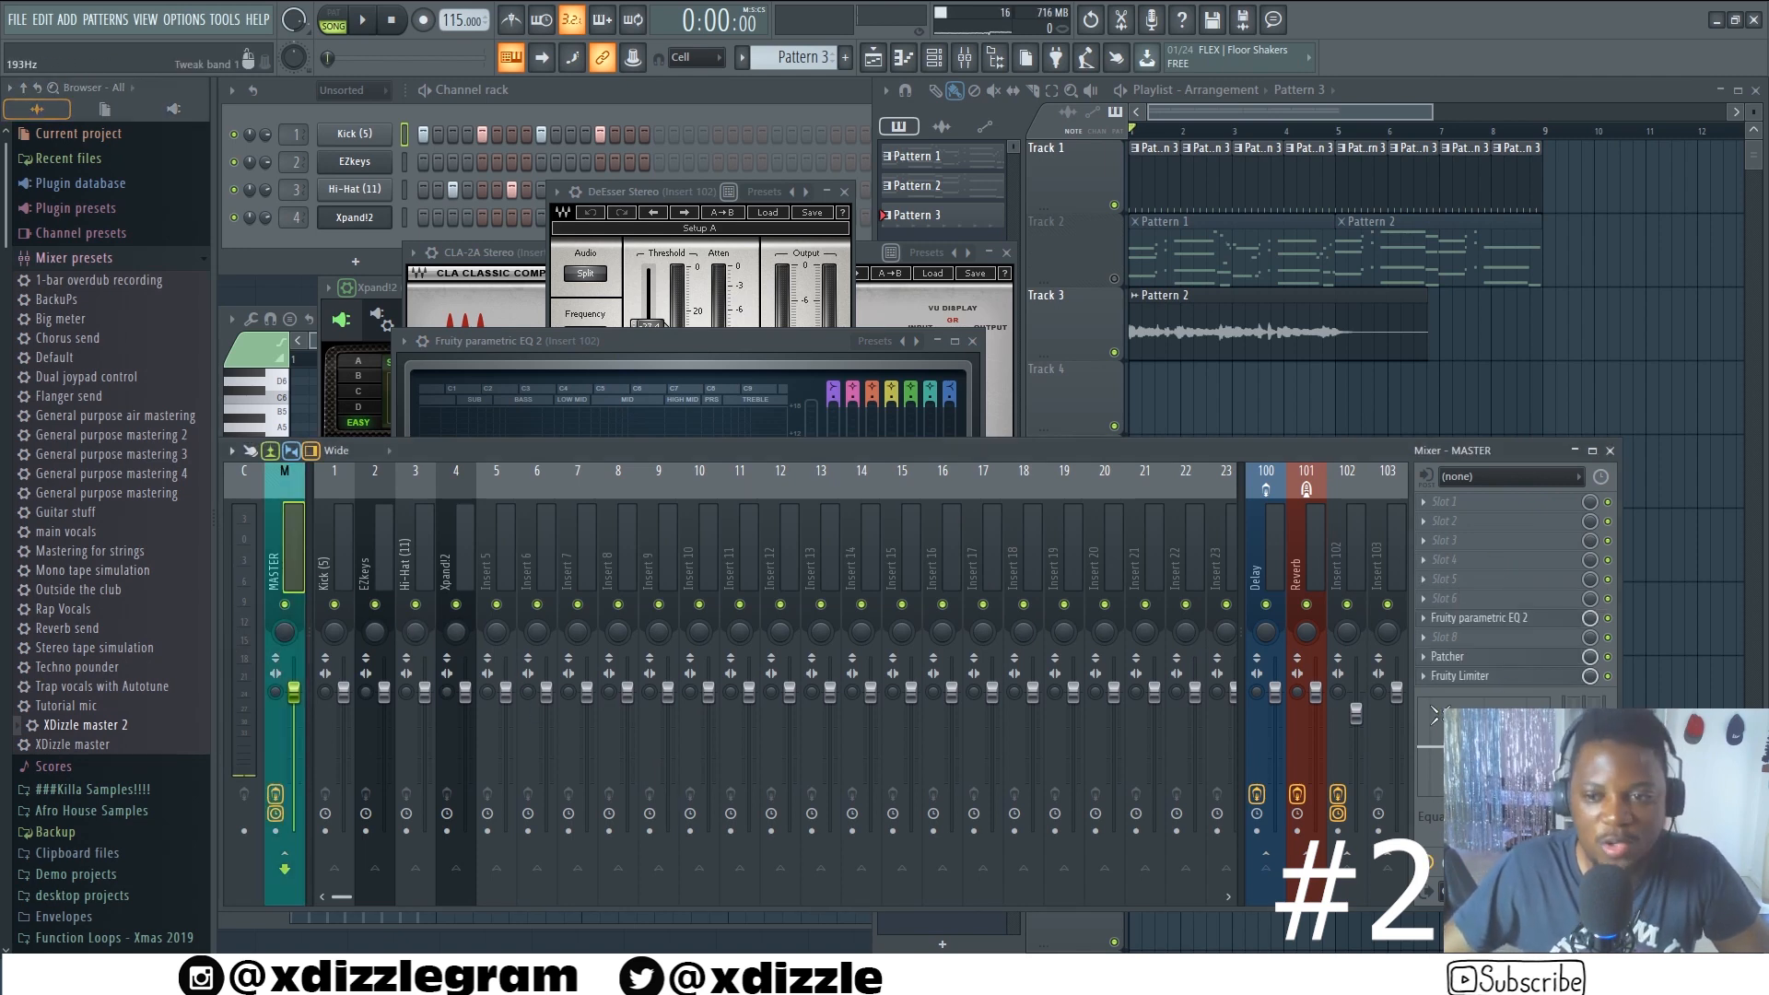
pyautogui.click(1474, 656)
pyautogui.click(947, 245)
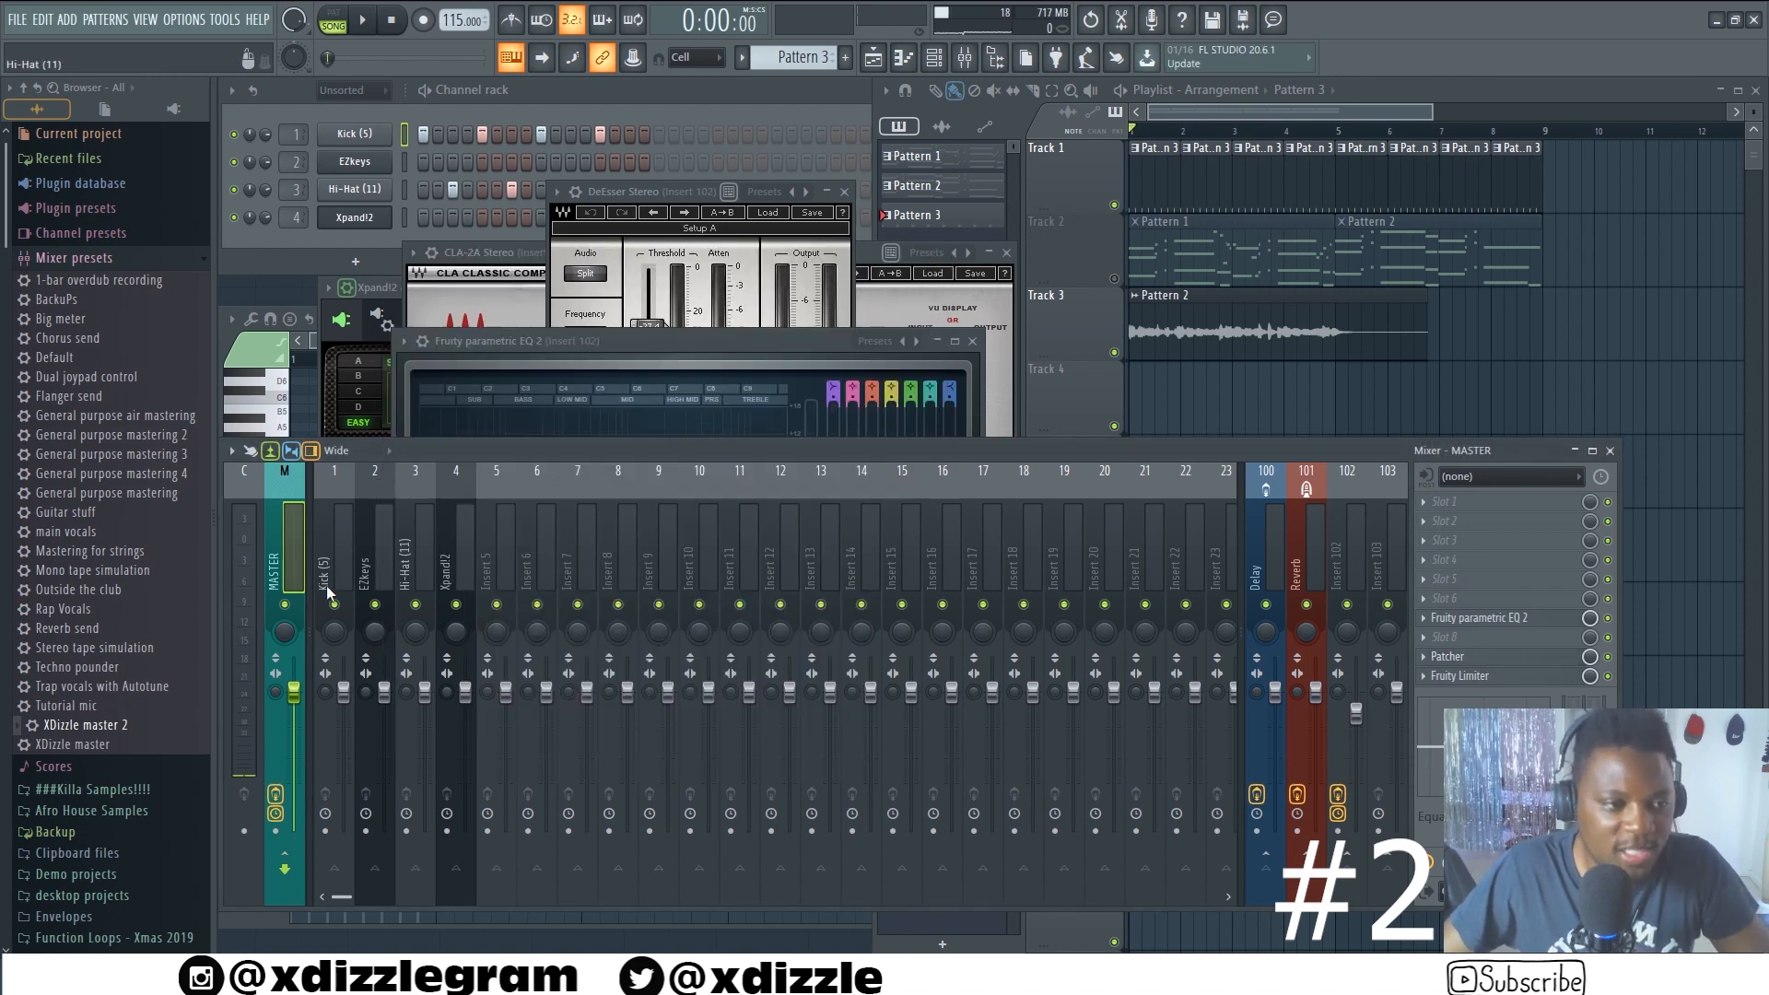
pyautogui.moveTo(78, 718); pyautogui.dragTo(498, 540)
pyautogui.click(499, 540)
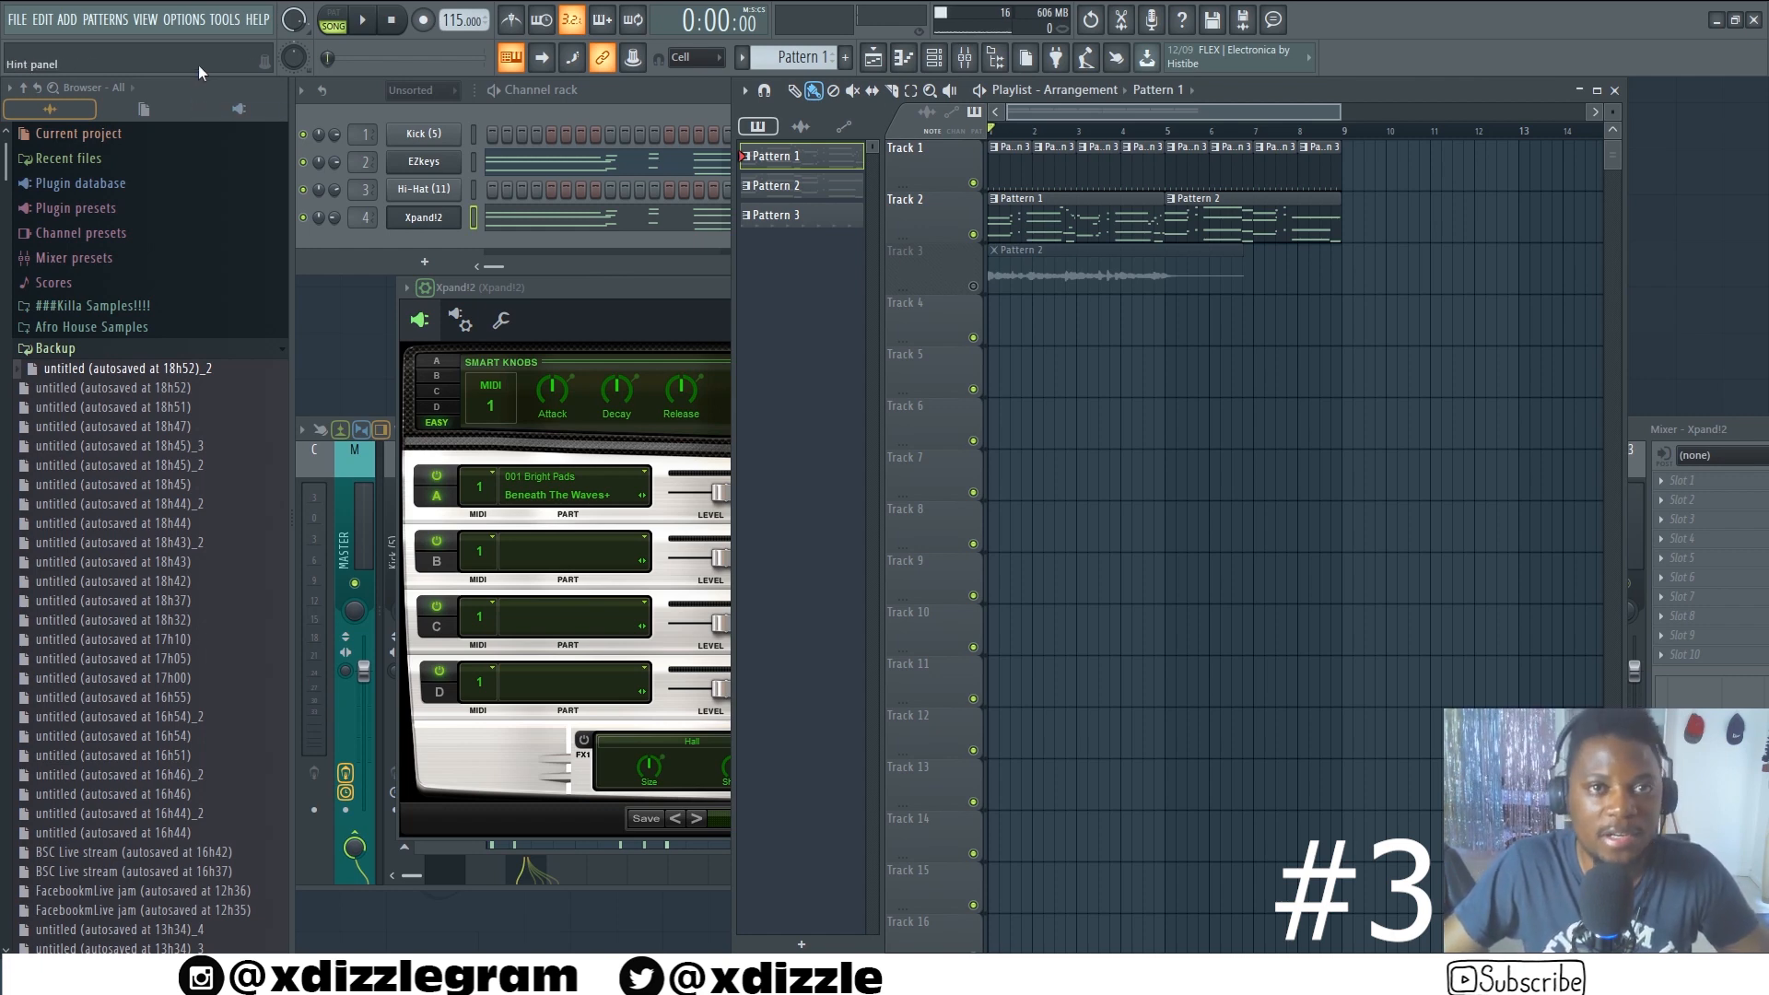
# Open the file settings and review the autosave frequency options for backups
pyautogui.click(184, 20)
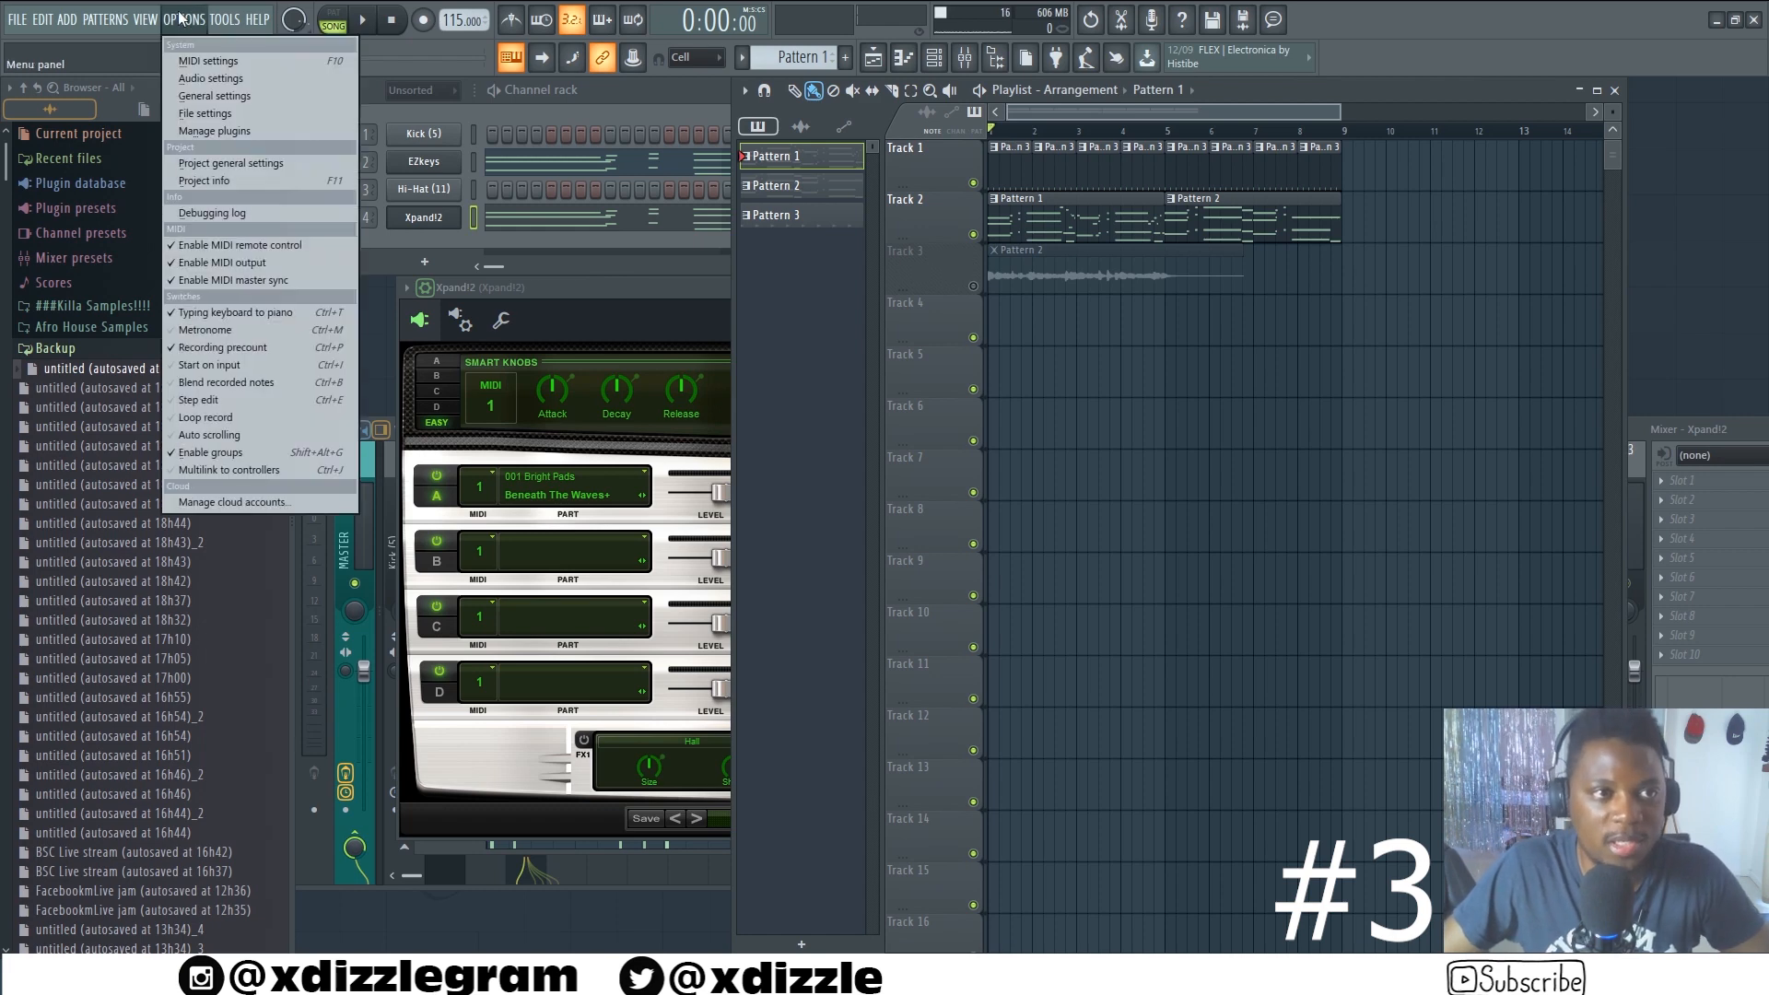
pyautogui.click(221, 98)
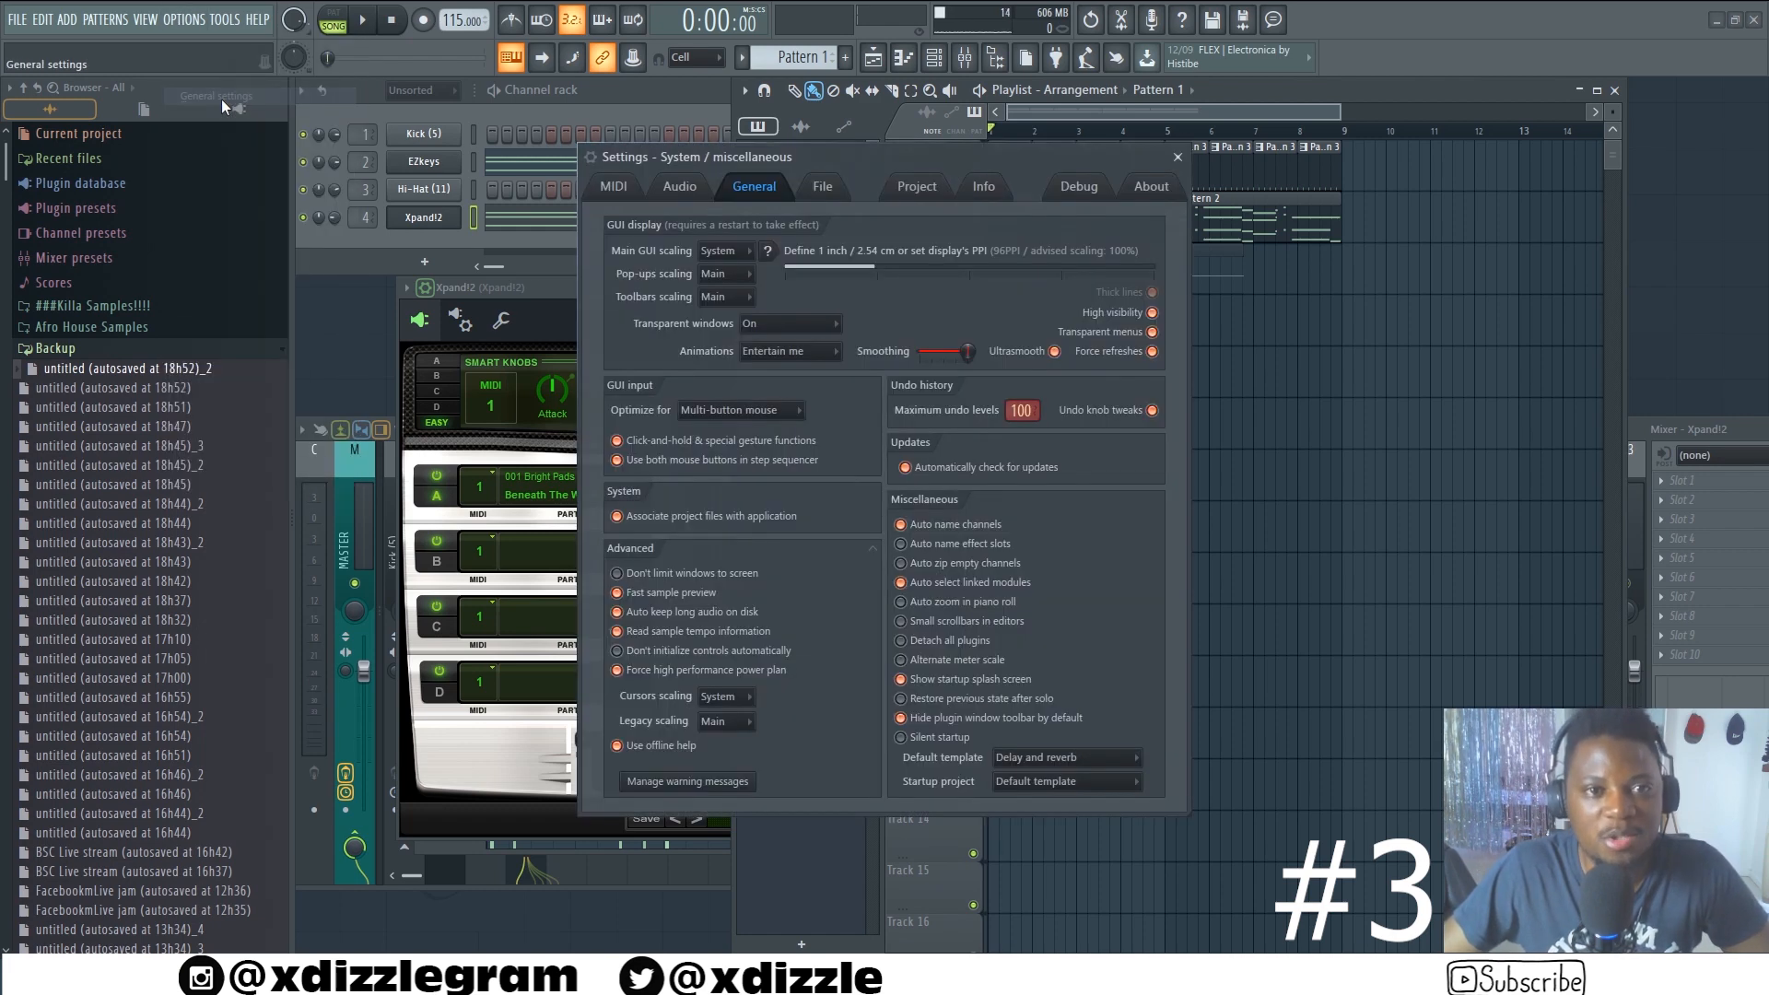
pyautogui.click(836, 187)
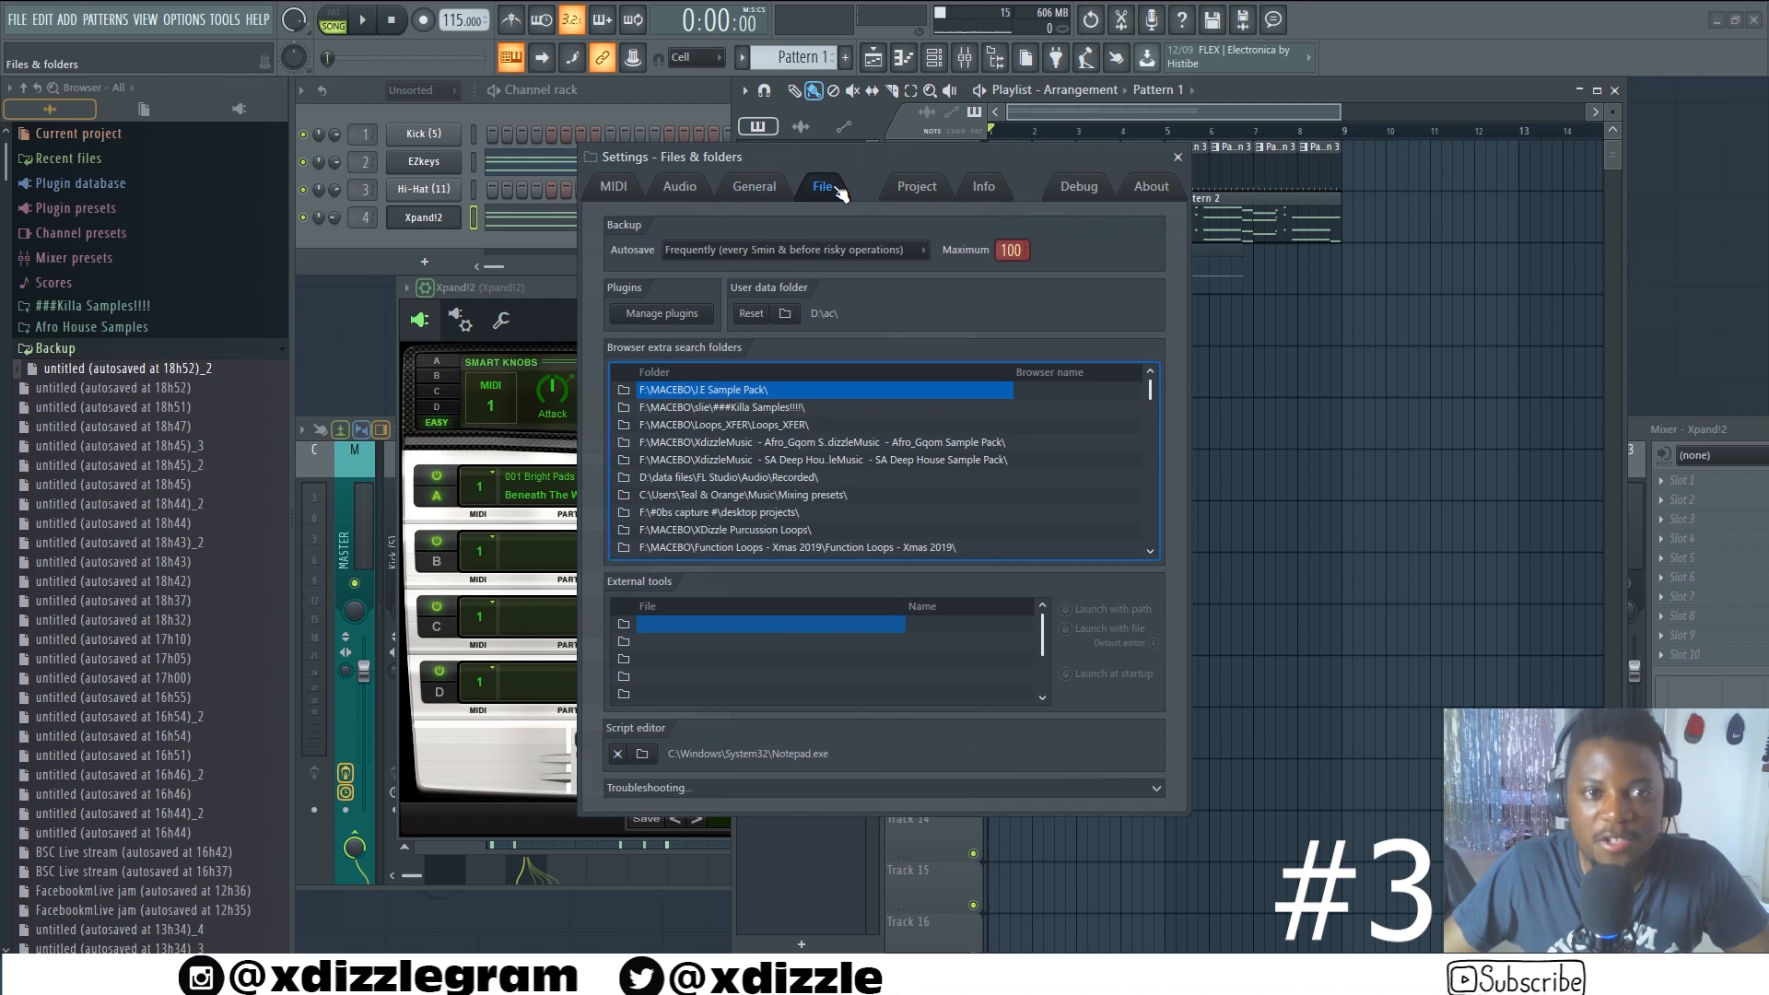
pyautogui.click(702, 257)
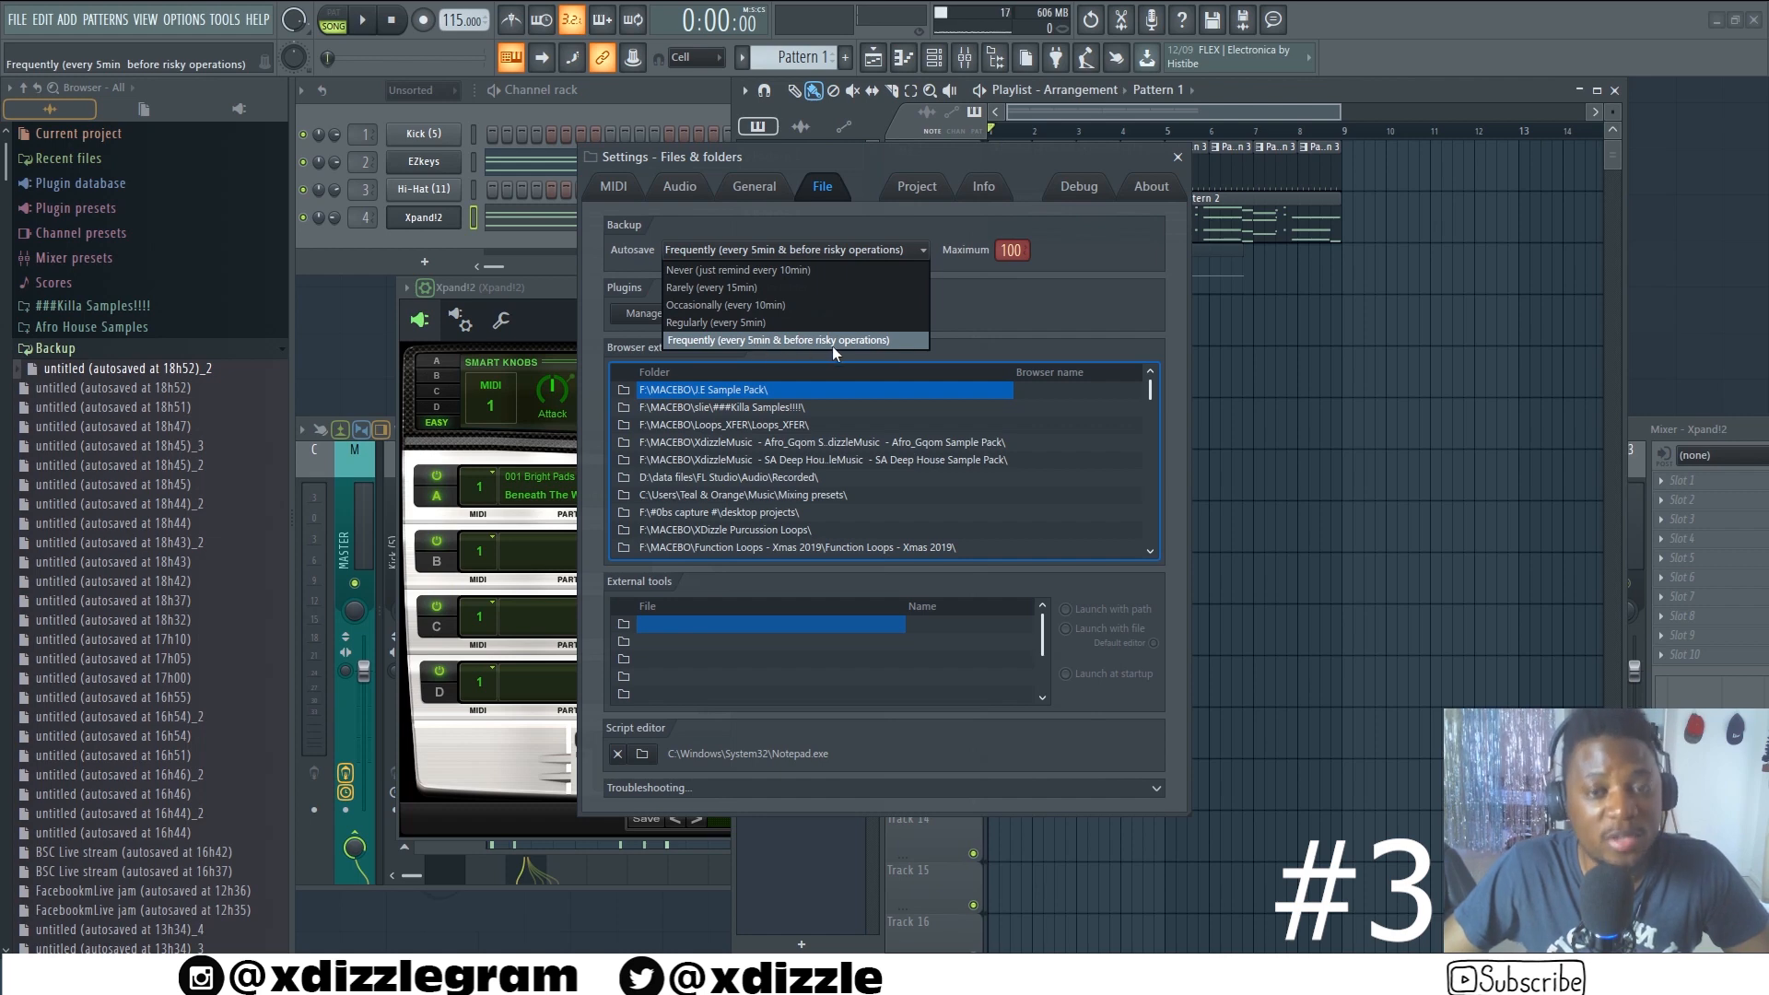
pyautogui.click(1153, 248)
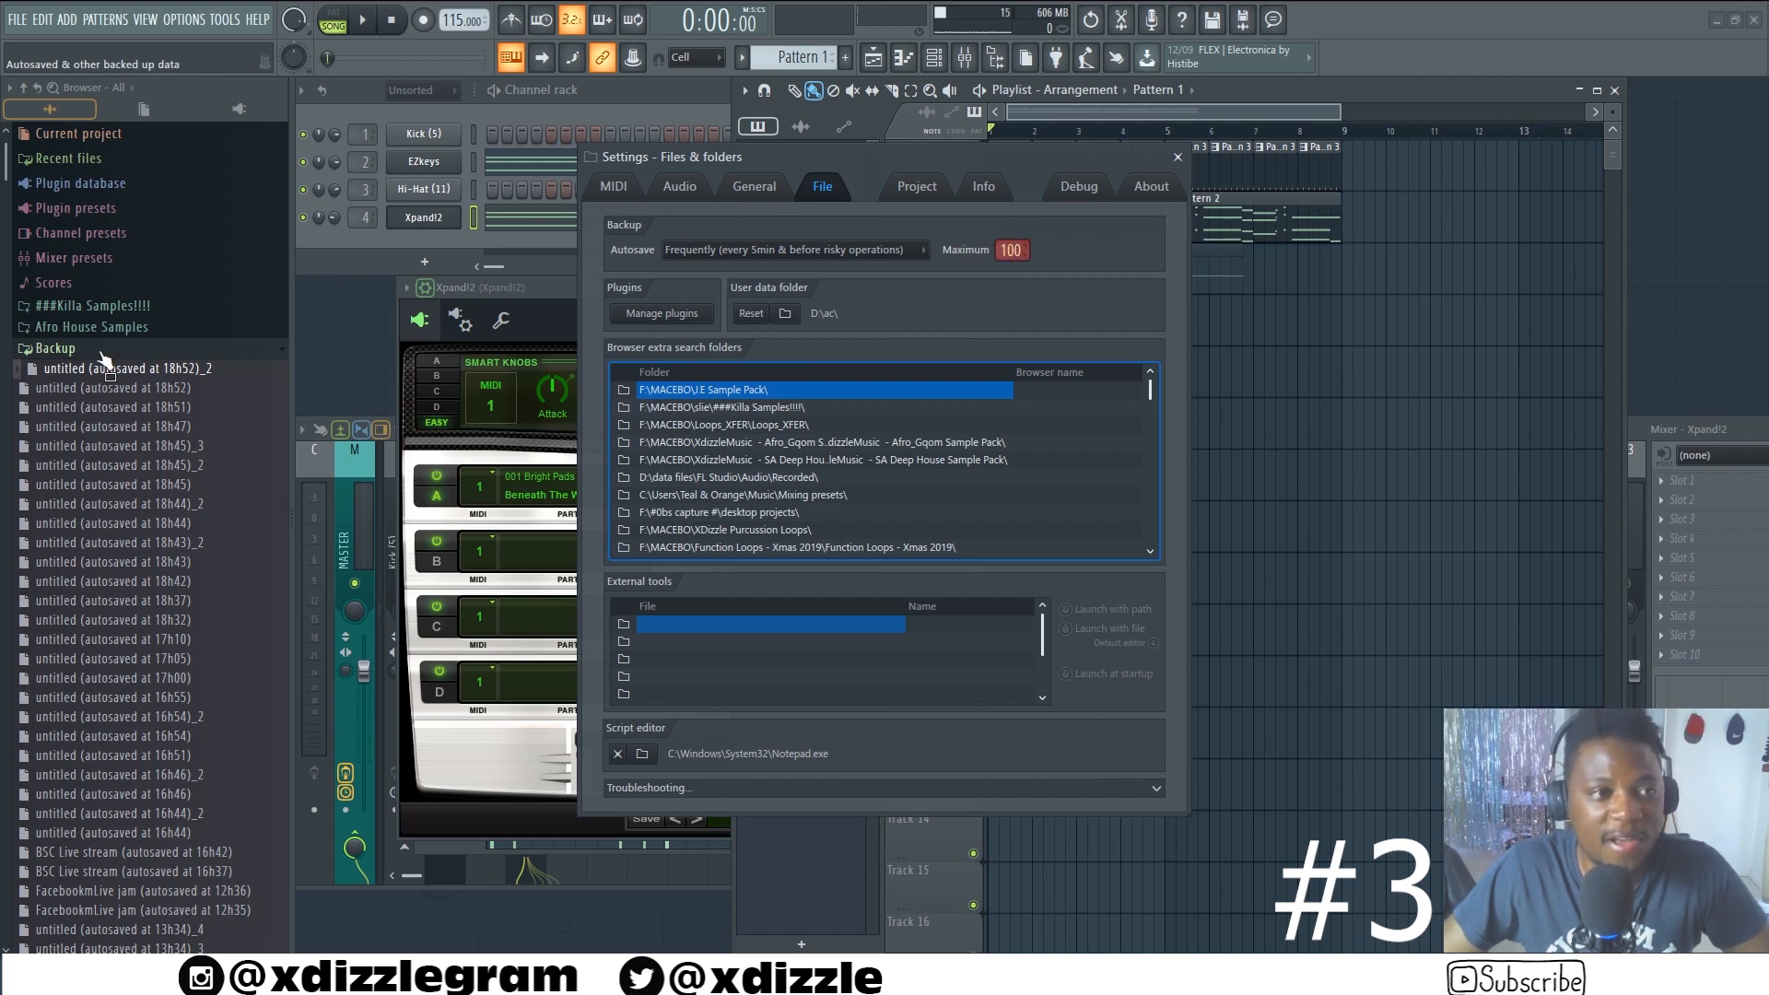
# Look through the autosaved projects in the Backup folder and check the autosave frequency setting again
pyautogui.scroll(-2, 60, 378)
pyautogui.scroll(-3, 60, 378)
pyautogui.scroll(5, 107, 296)
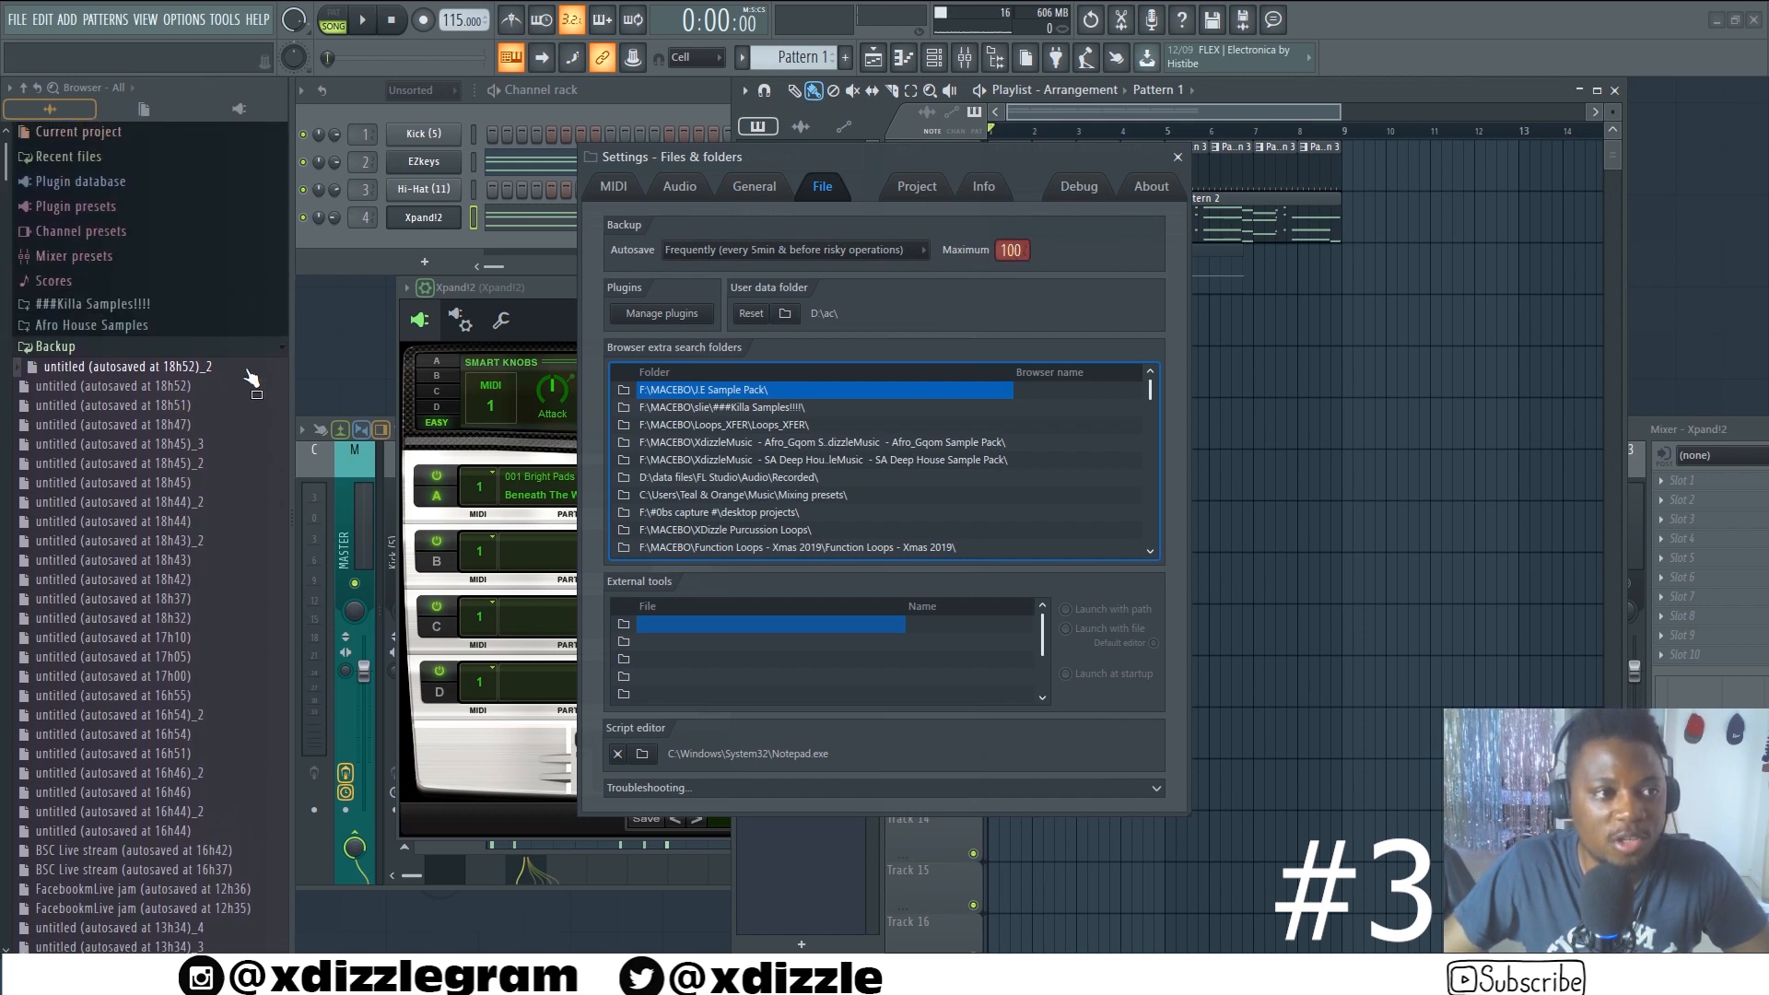
pyautogui.scroll(-15, 115, 392)
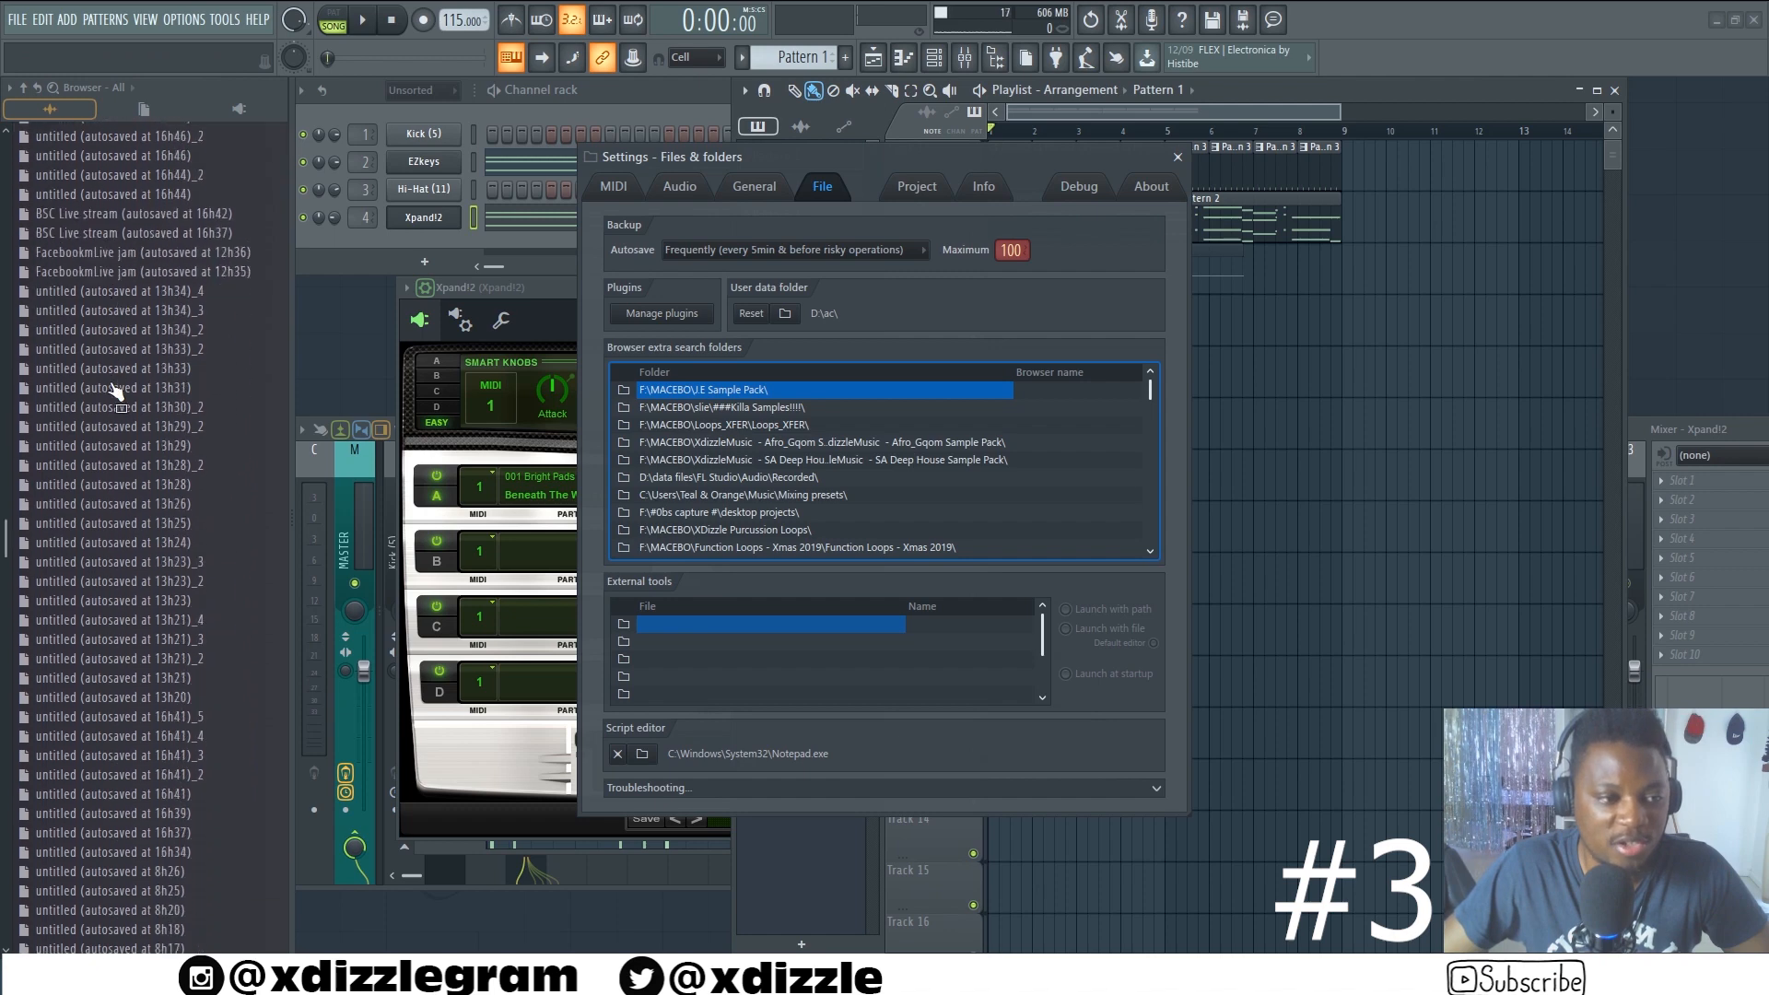
pyautogui.scroll(-8, 117, 393)
pyautogui.scroll(15, 117, 394)
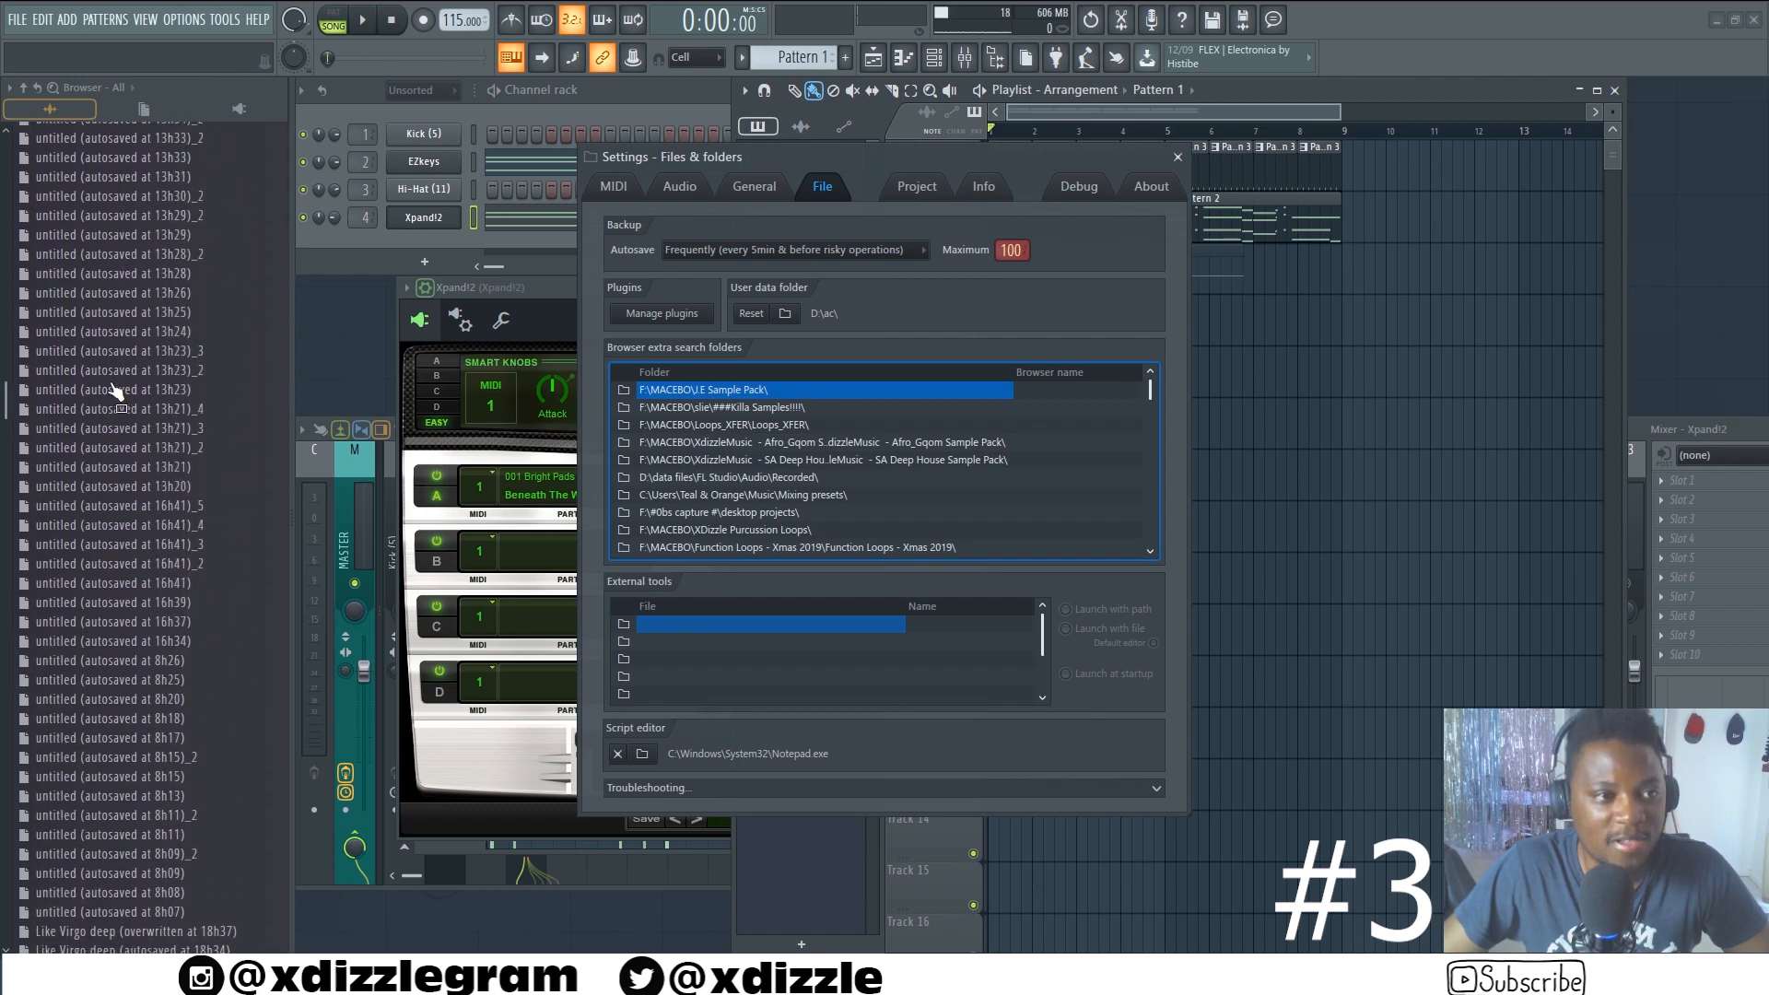
pyautogui.scroll(10, 112, 387)
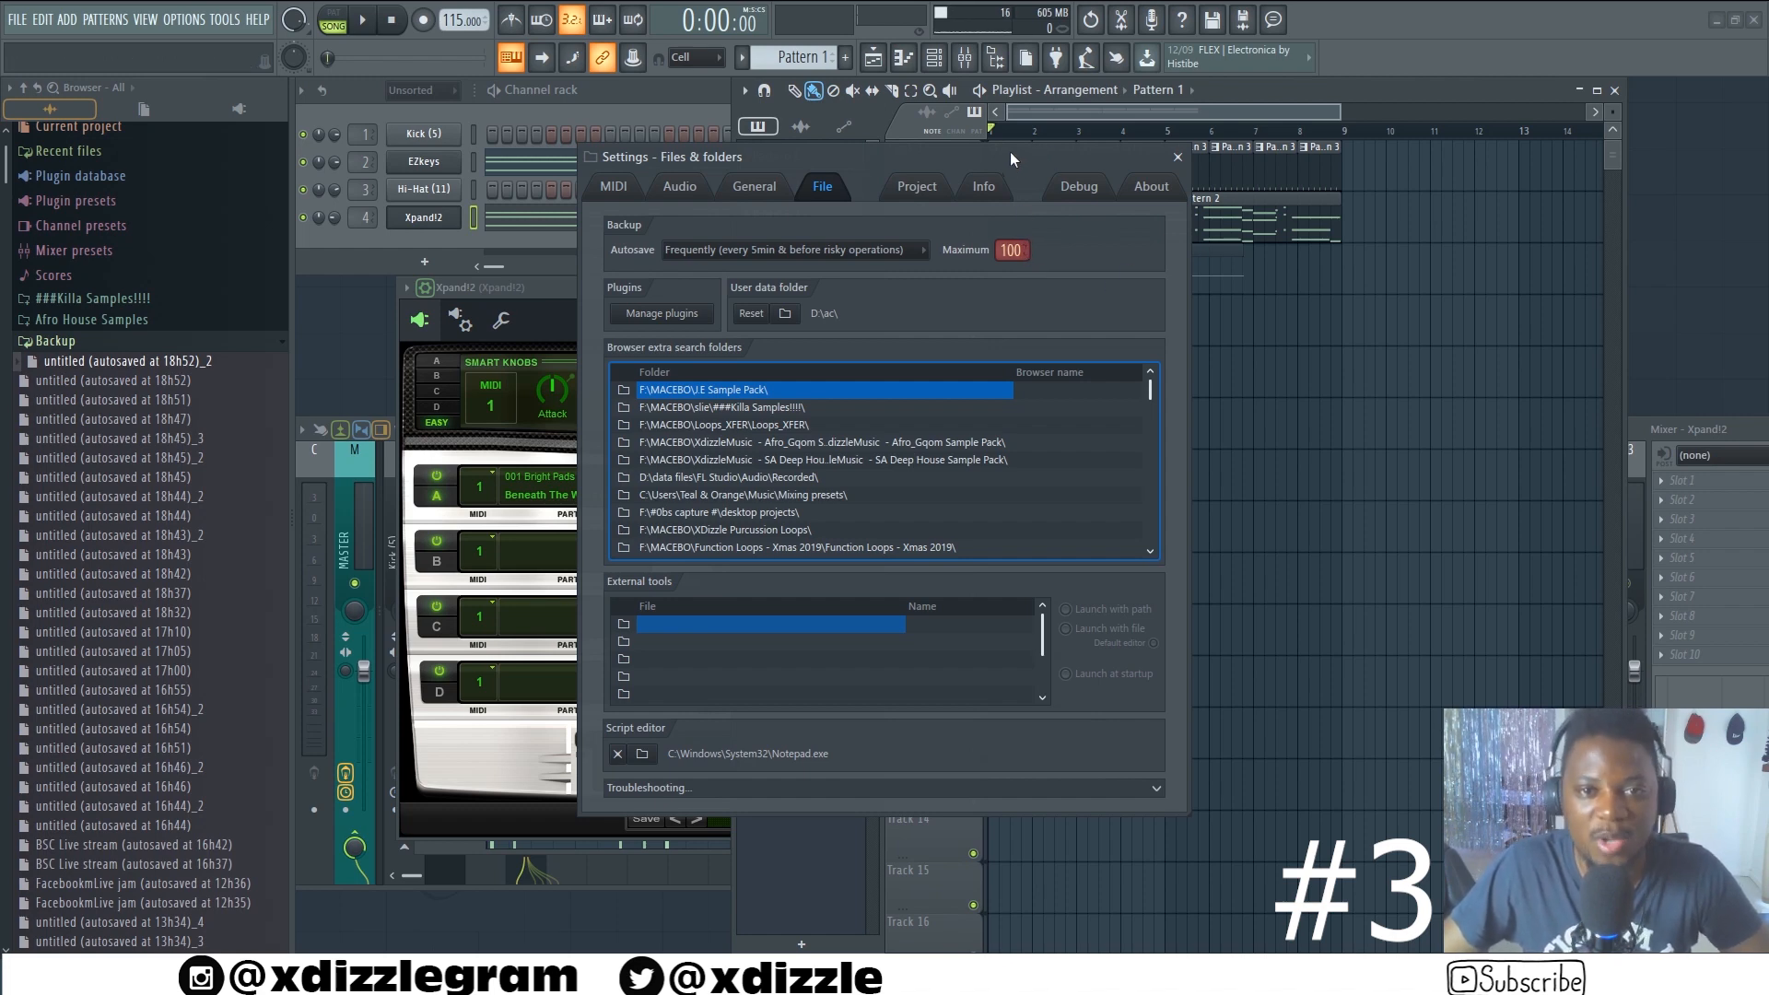
pyautogui.click(853, 249)
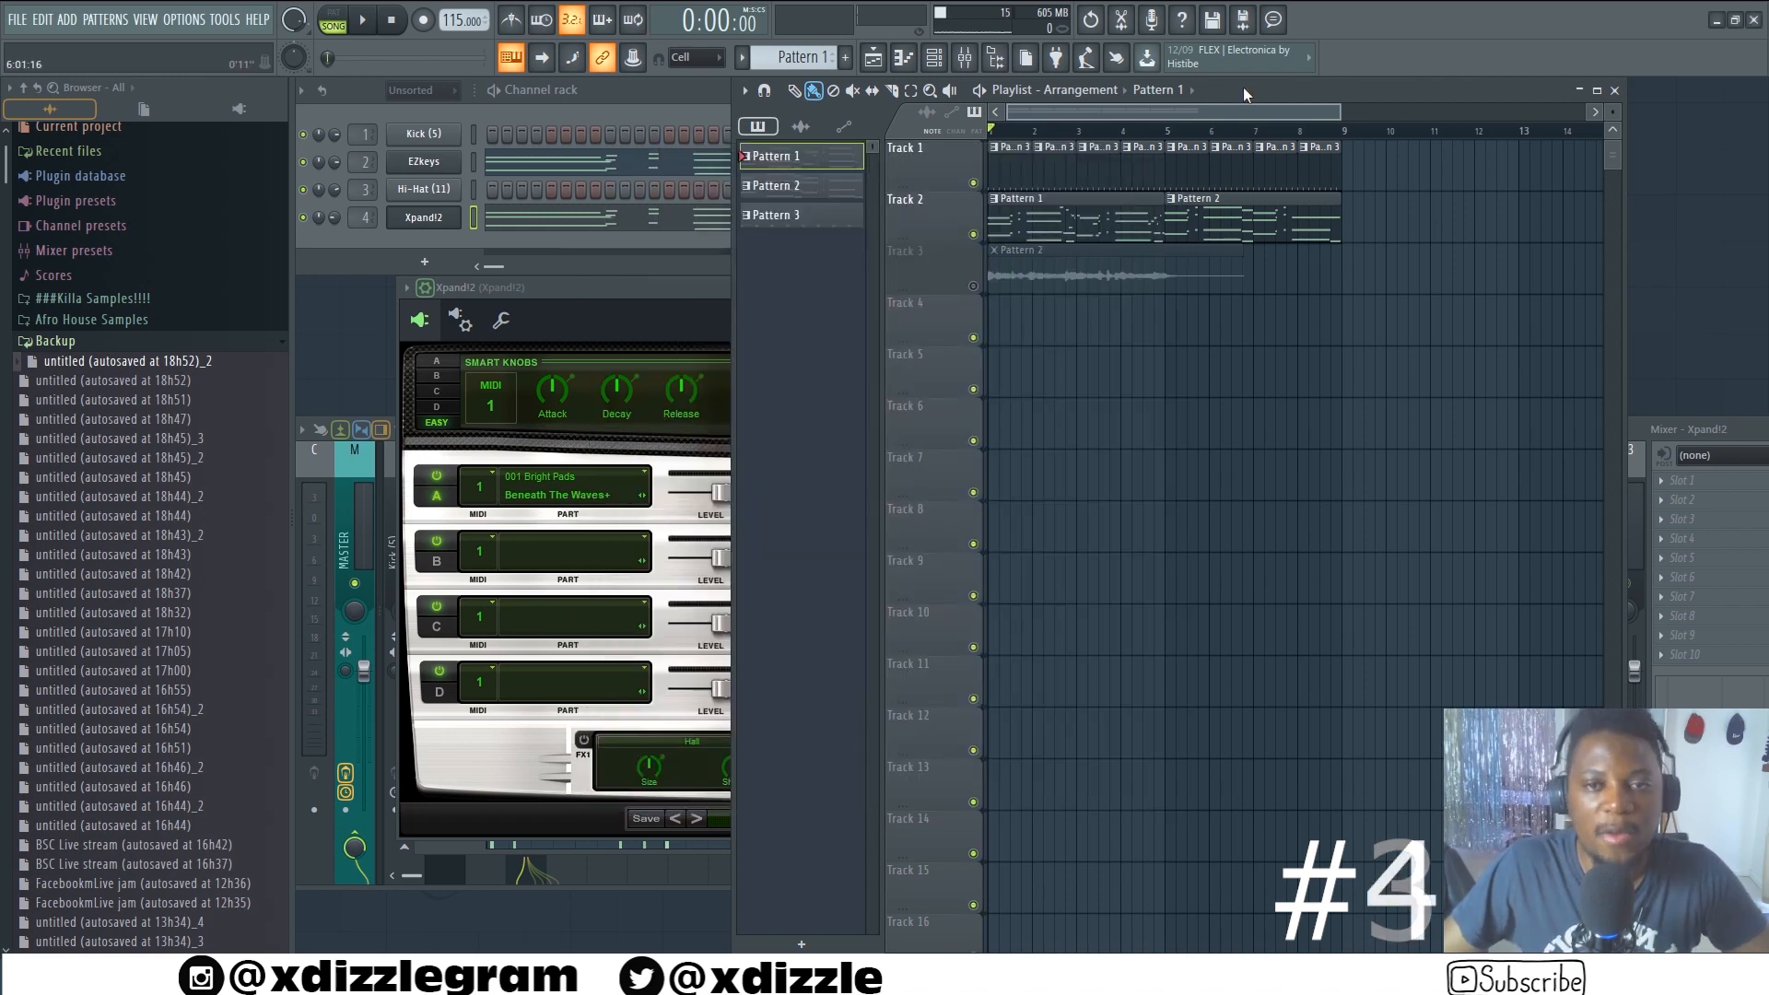
# Show Pattern 3 in the channel rack and move the Xpand!2 plugin window slightly lower, clear of the rack
pyautogui.click(1056, 169)
pyautogui.click(671, 97)
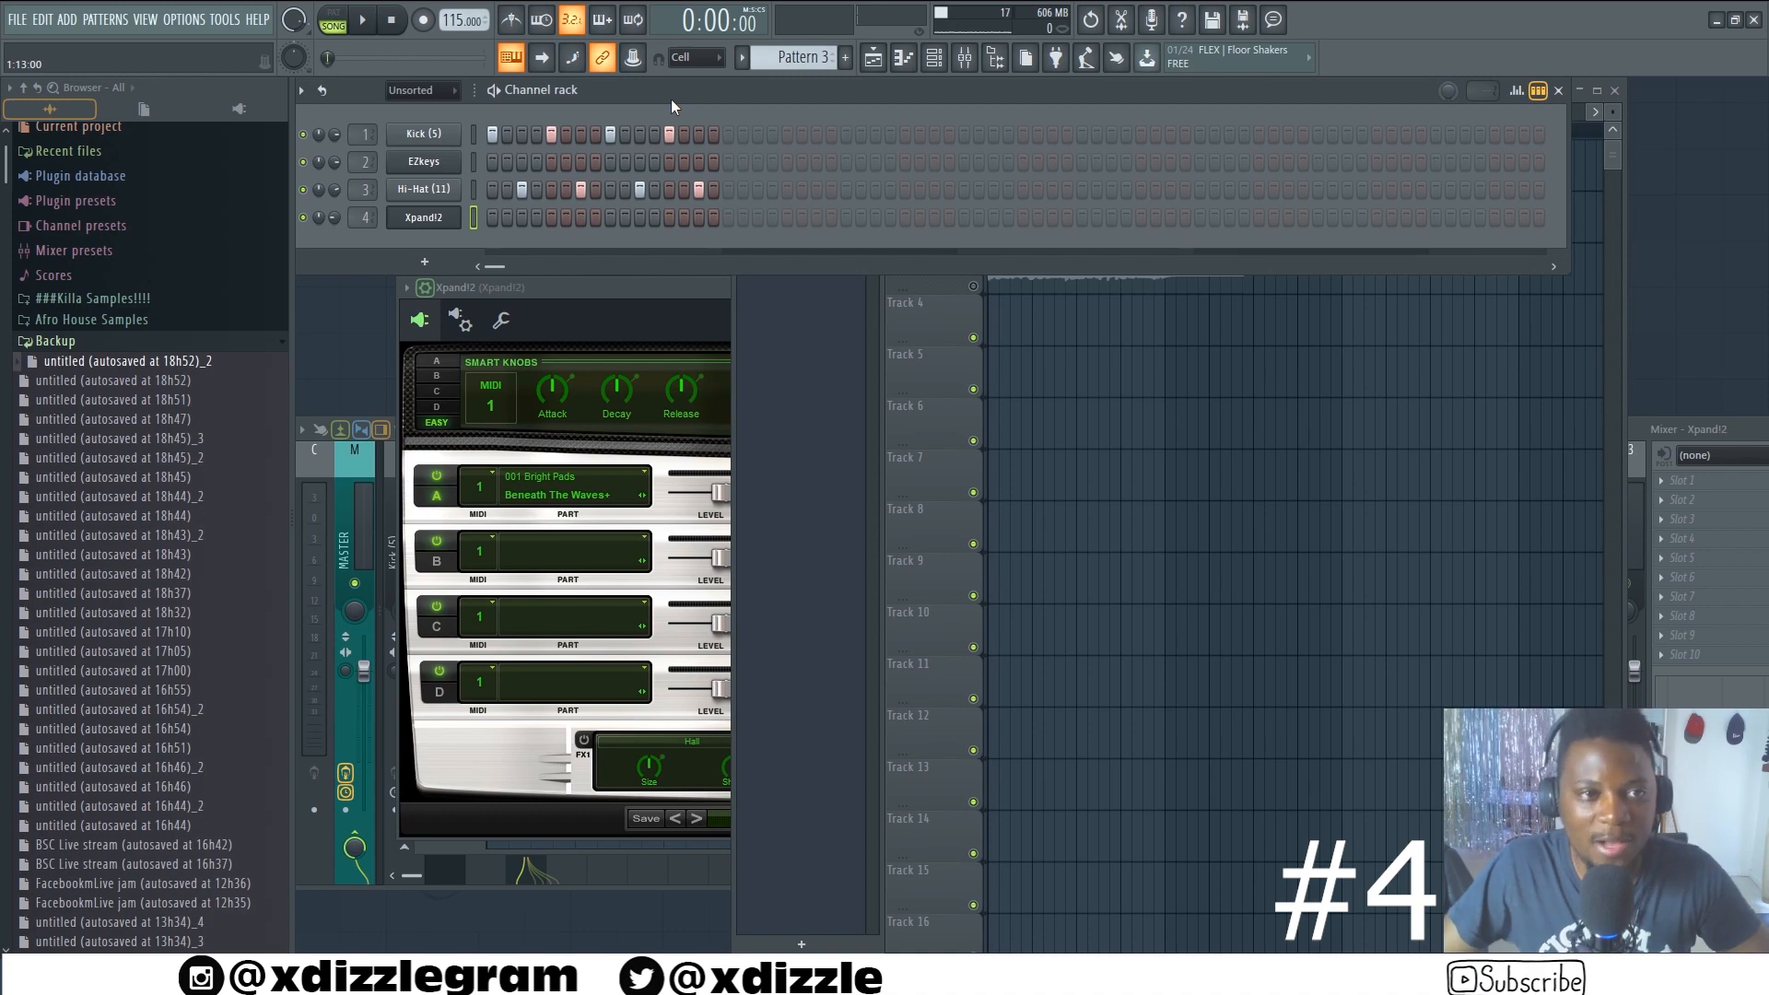
pyautogui.click(423, 161)
pyautogui.click(423, 161)
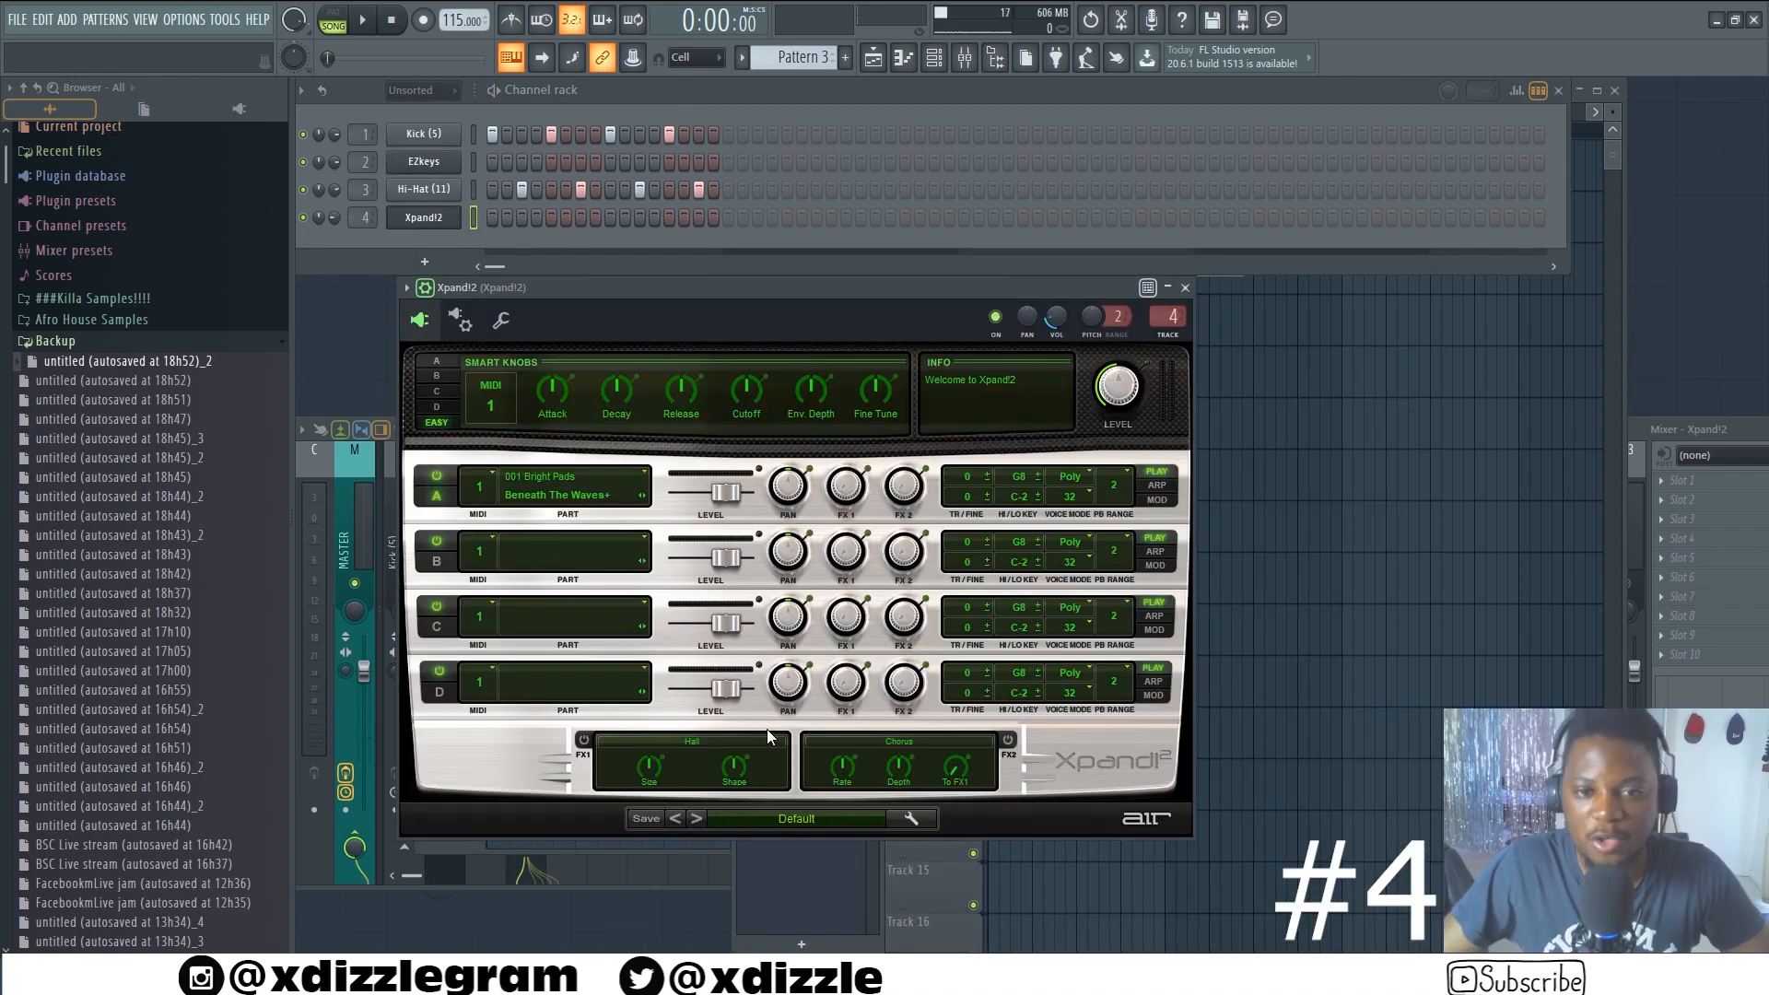
pyautogui.moveTo(775, 283); pyautogui.dragTo(782, 315)
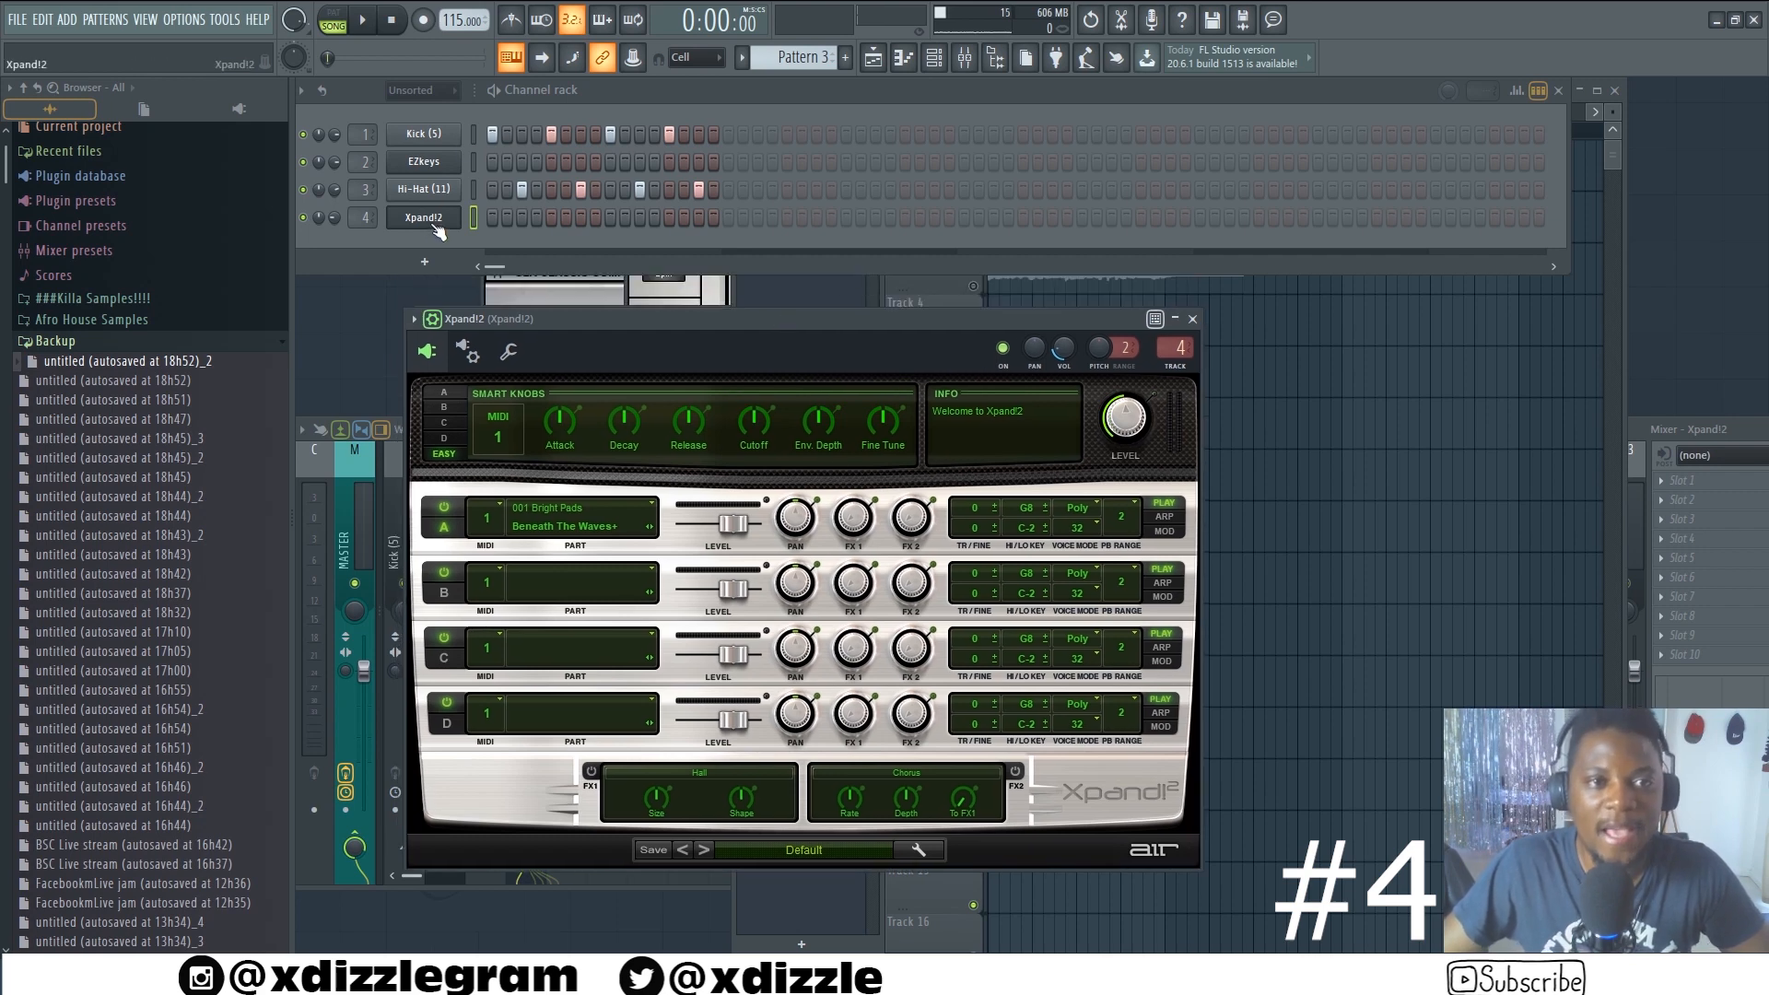
# Open the Kick (5) channel settings, place the window just below the channel rack, and preview the sample
pyautogui.click(441, 136)
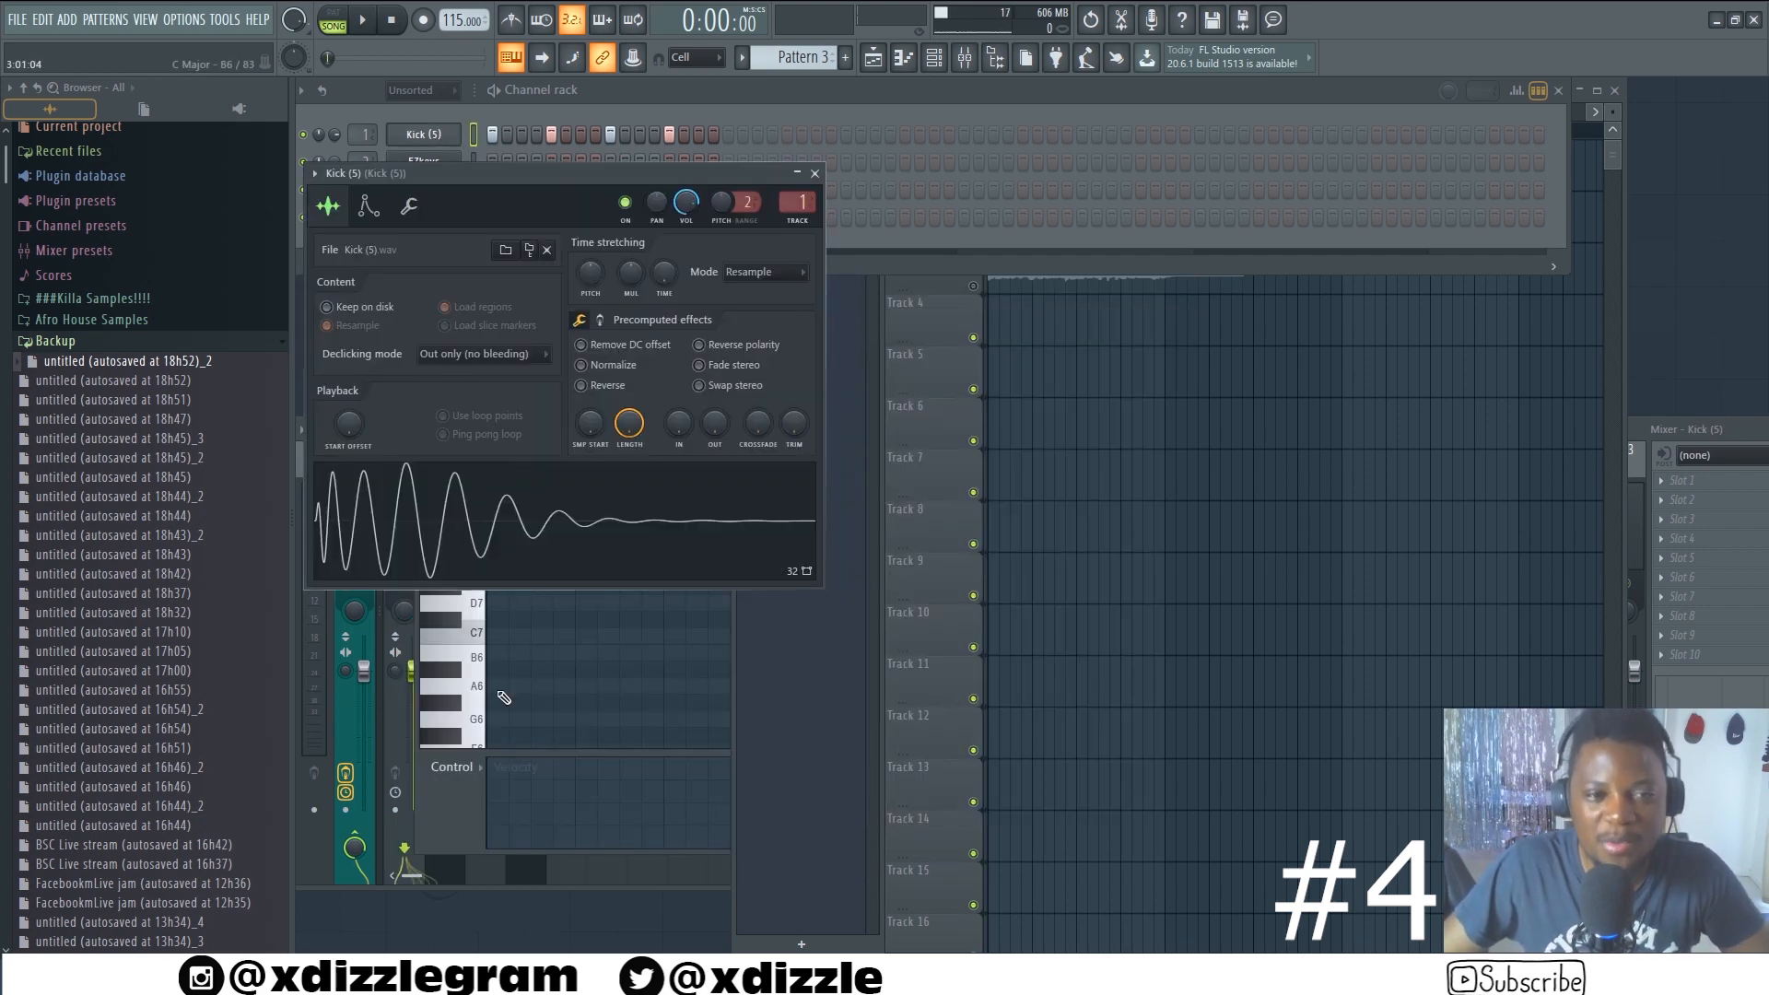
pyautogui.moveTo(549, 174); pyautogui.dragTo(678, 262)
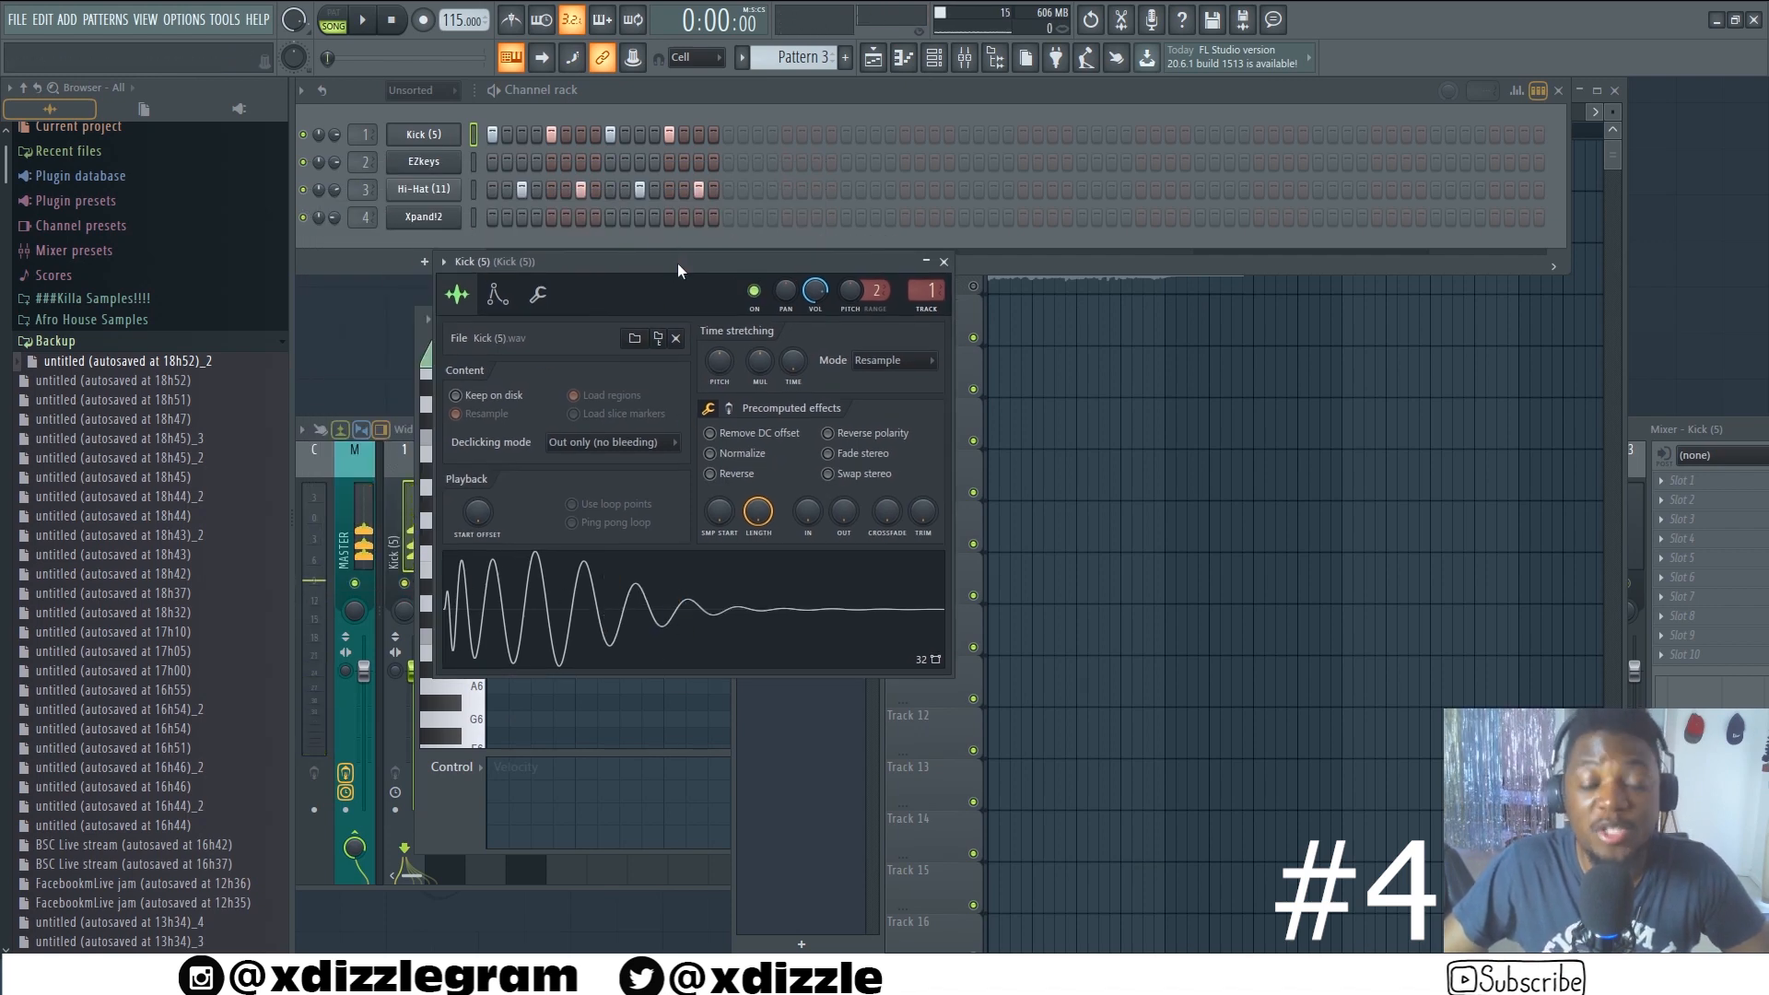
pyautogui.moveTo(678, 268); pyautogui.dragTo(685, 292)
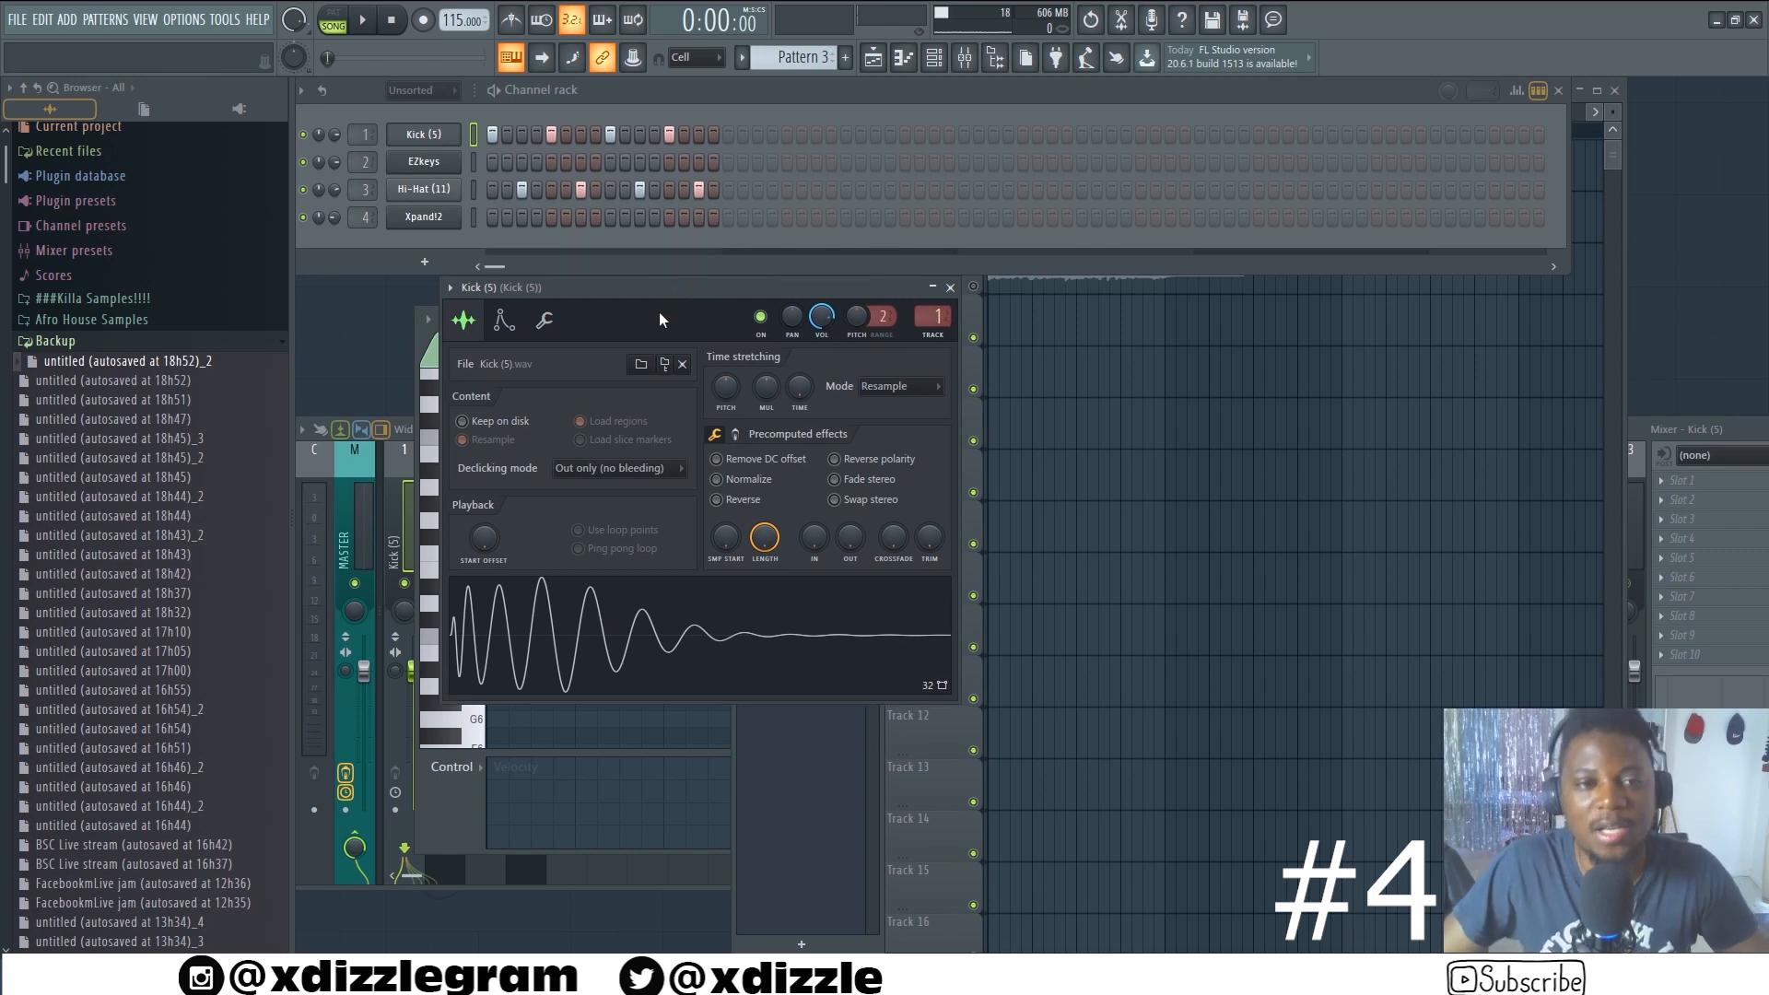
pyautogui.click(645, 623)
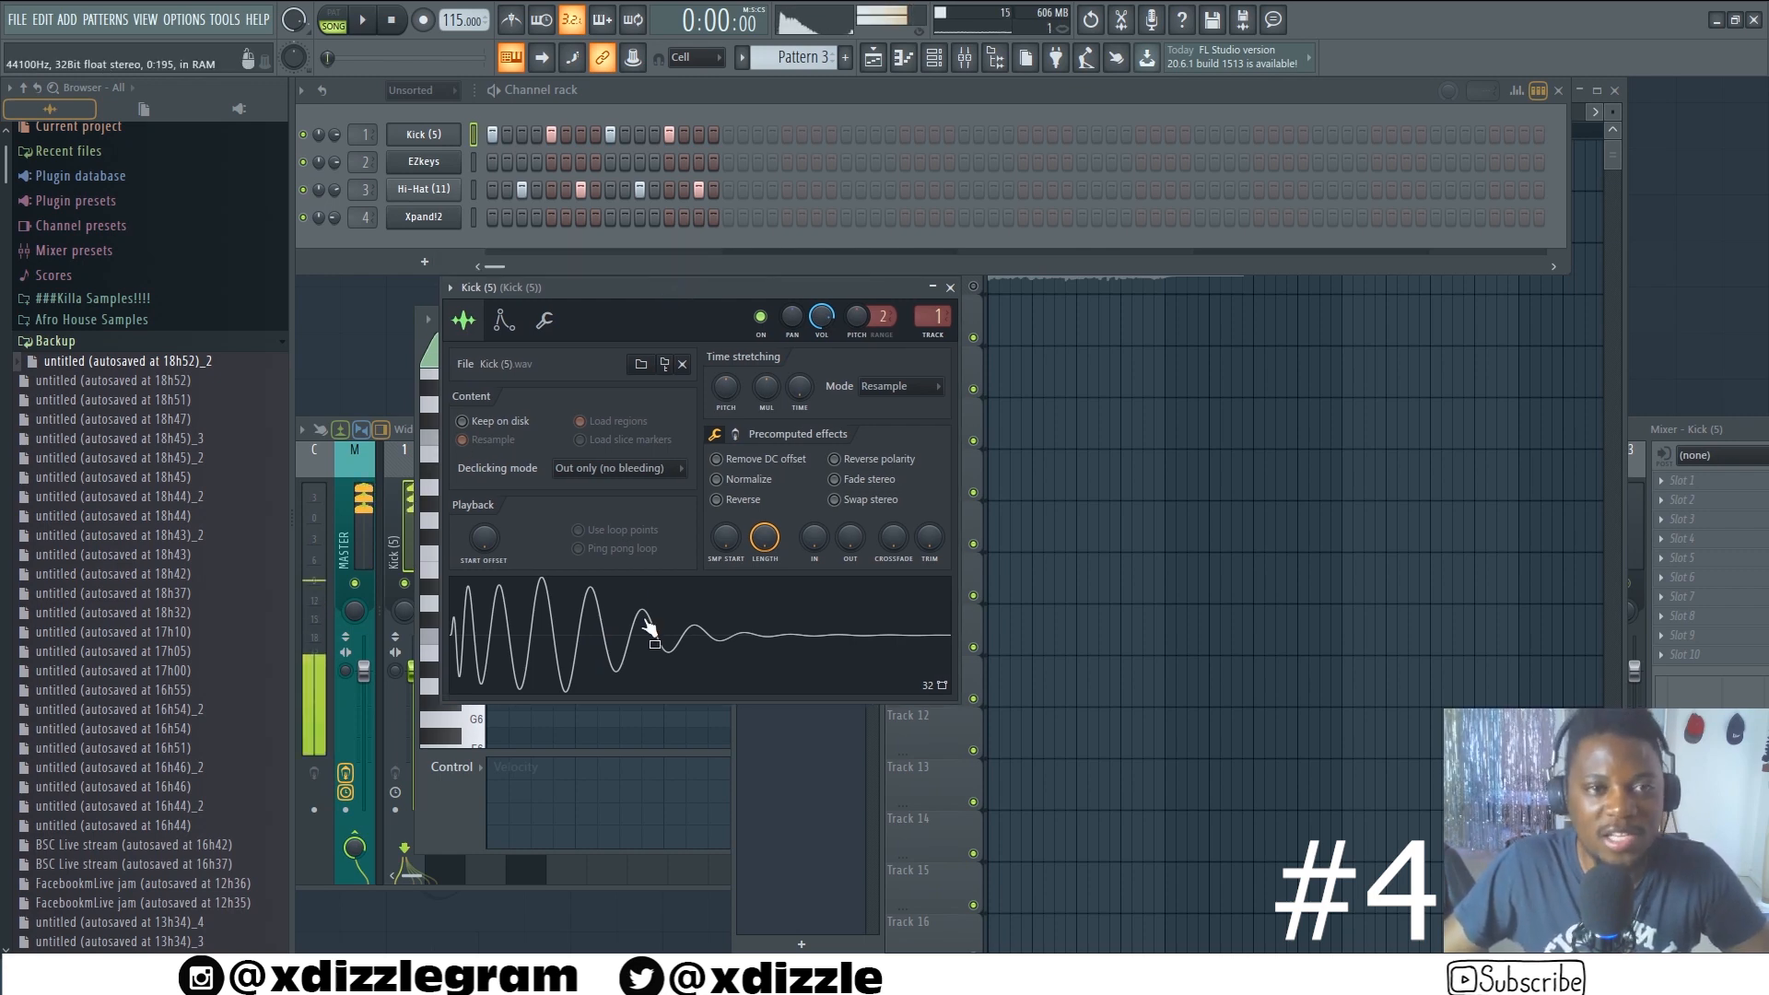
pyautogui.click(645, 622)
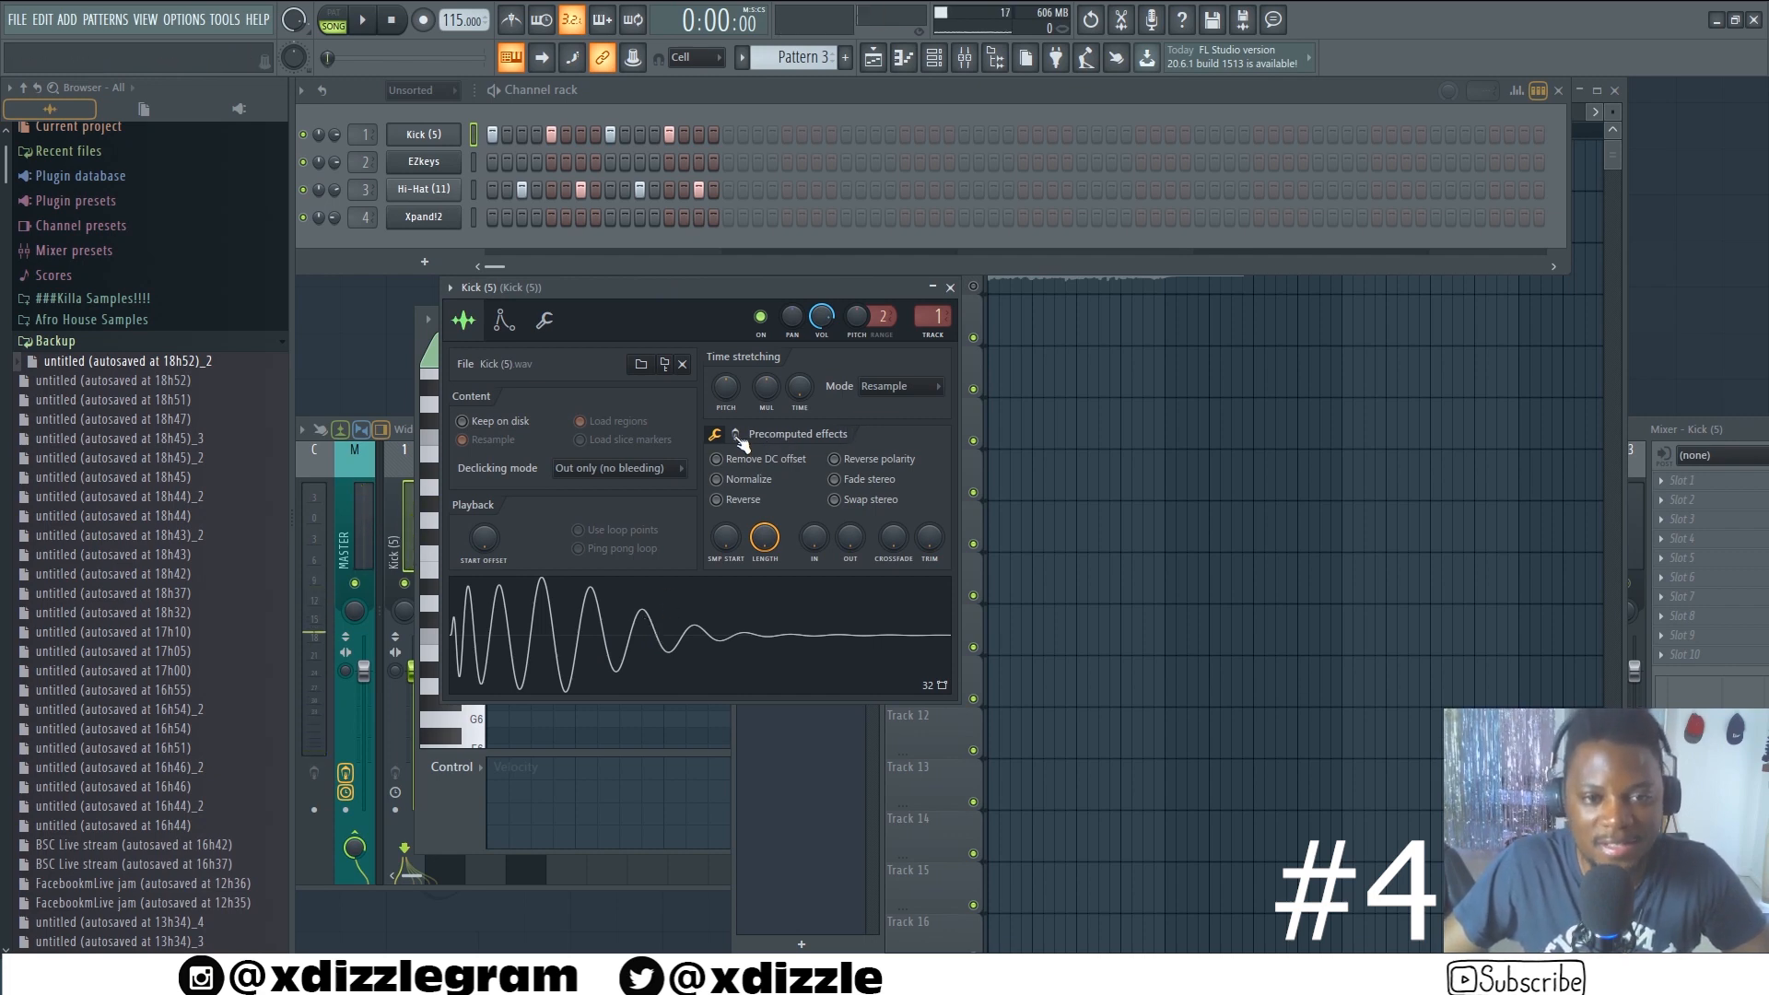
pyautogui.moveTo(662, 287); pyautogui.dragTo(691, 287)
pyautogui.click(788, 630)
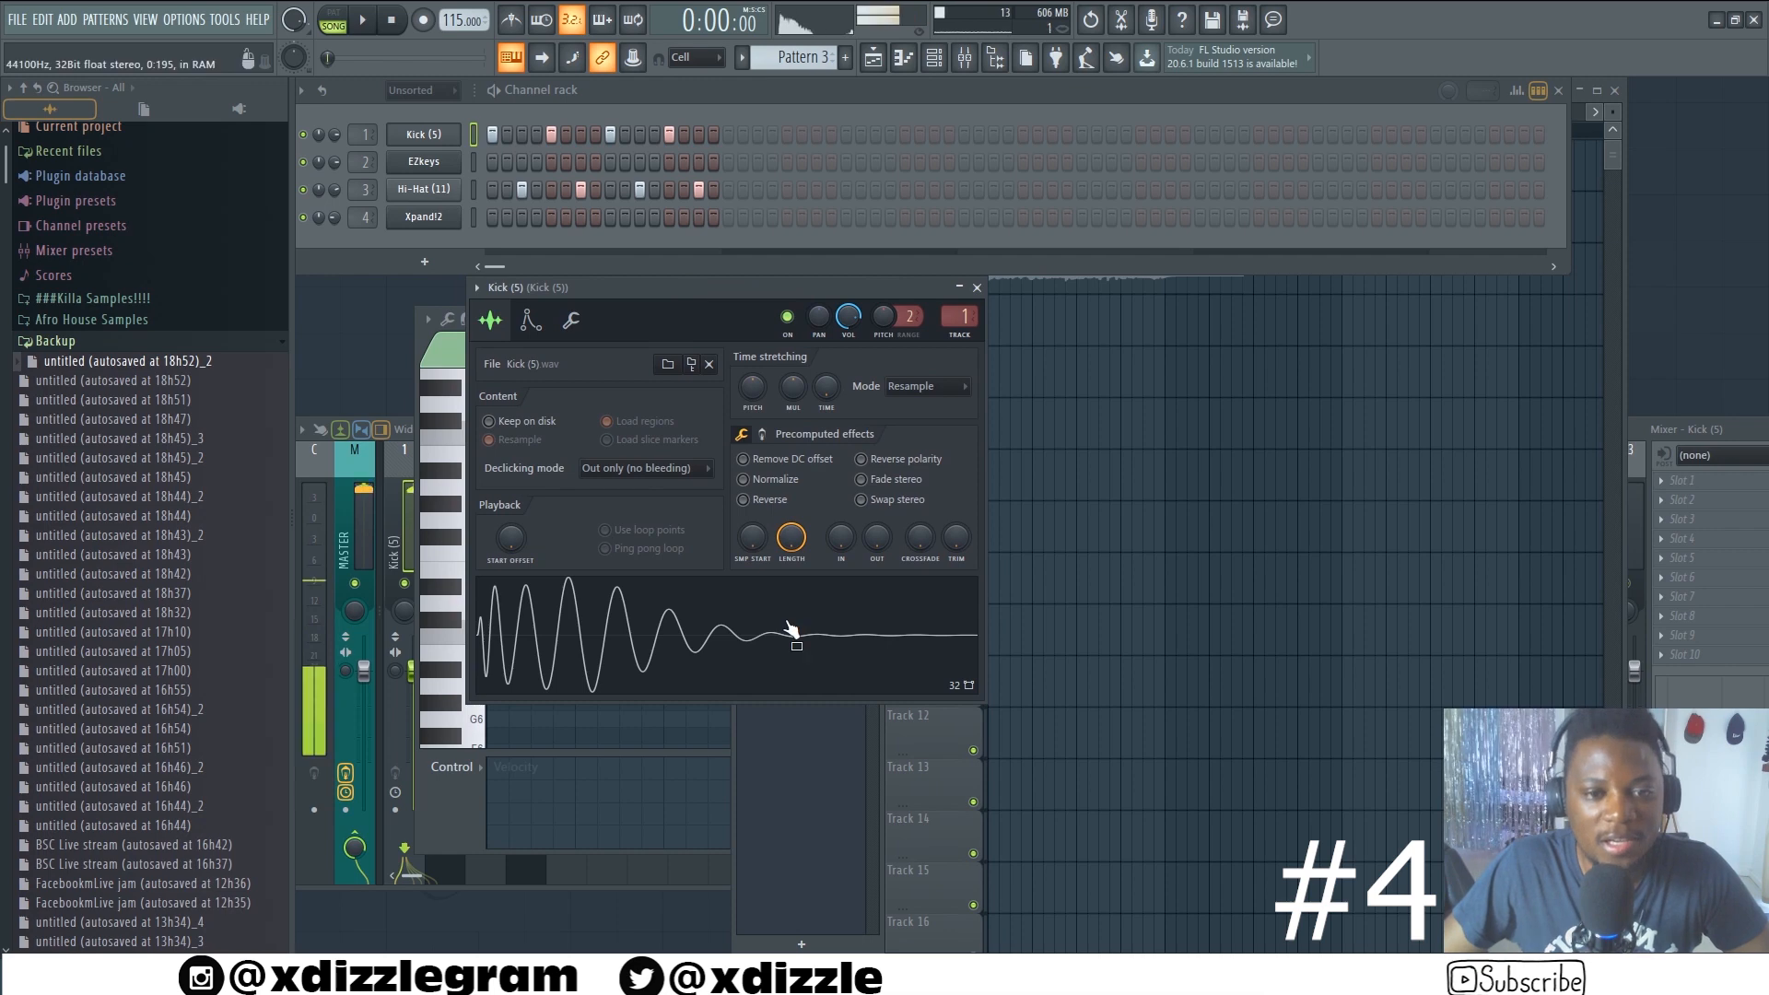
# Show the boost, EQ, cutoff and reverb page of the kick's precomputed effects and preview the sample again
pyautogui.click(765, 435)
pyautogui.click(765, 436)
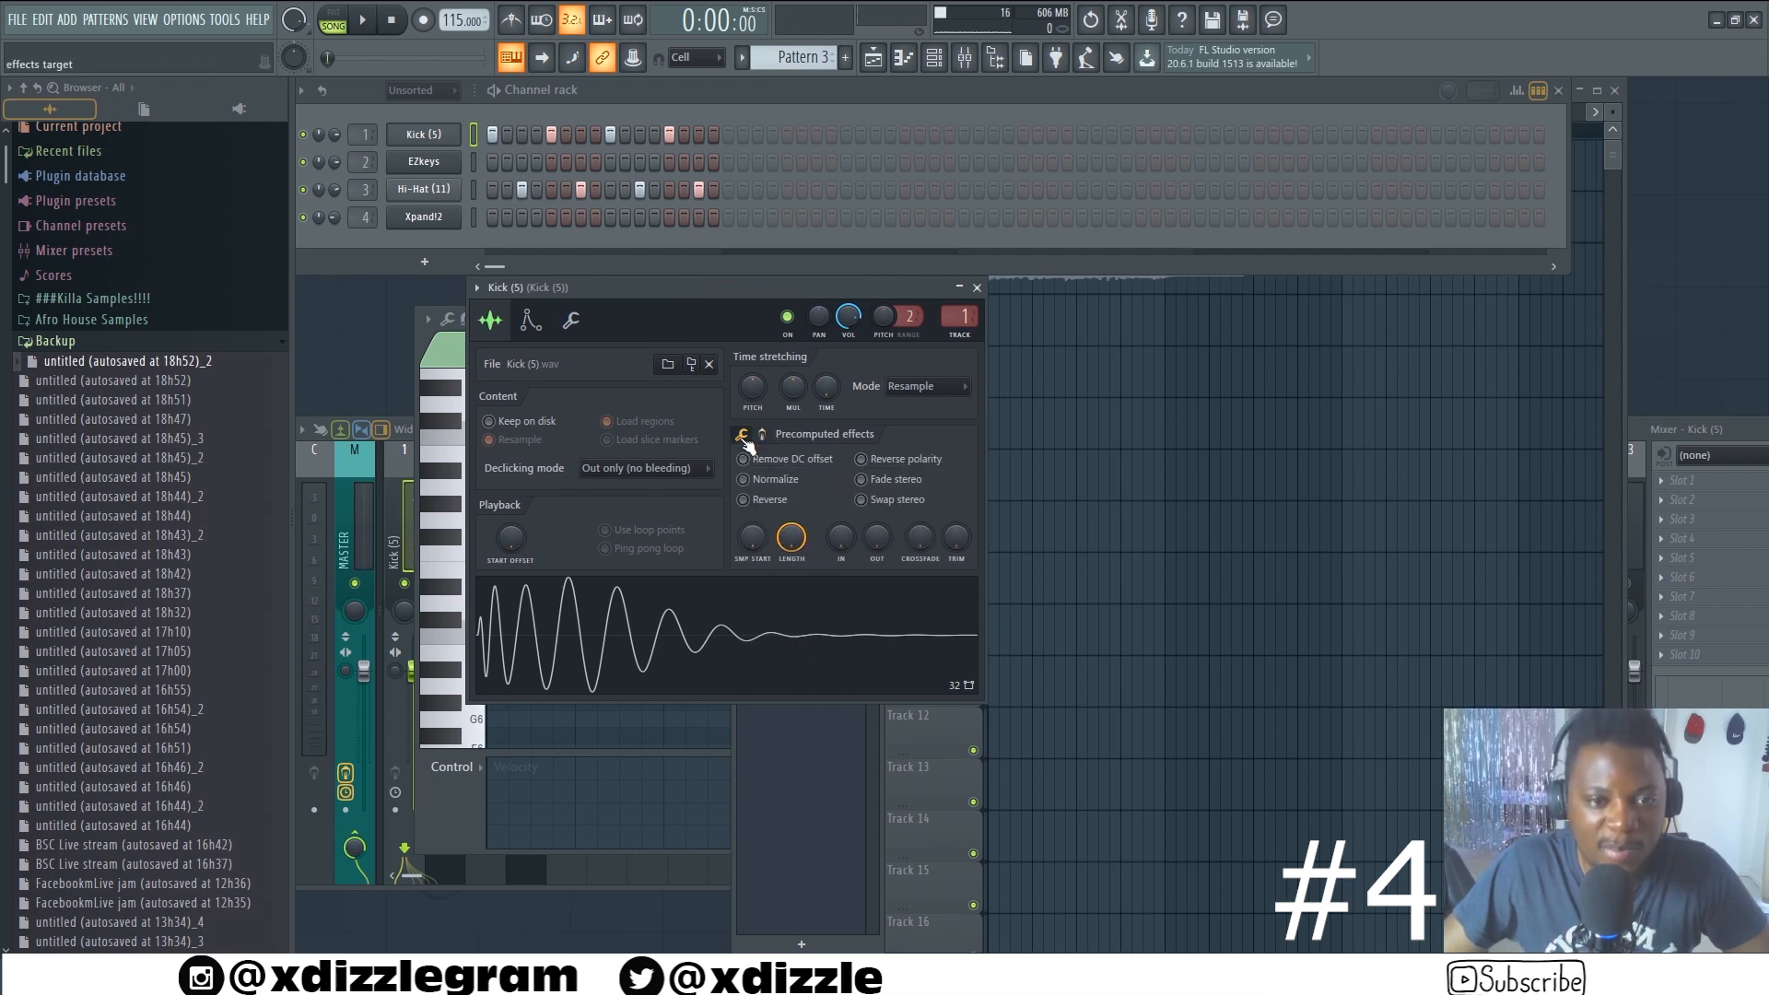
pyautogui.click(764, 438)
pyautogui.click(751, 437)
pyautogui.click(752, 437)
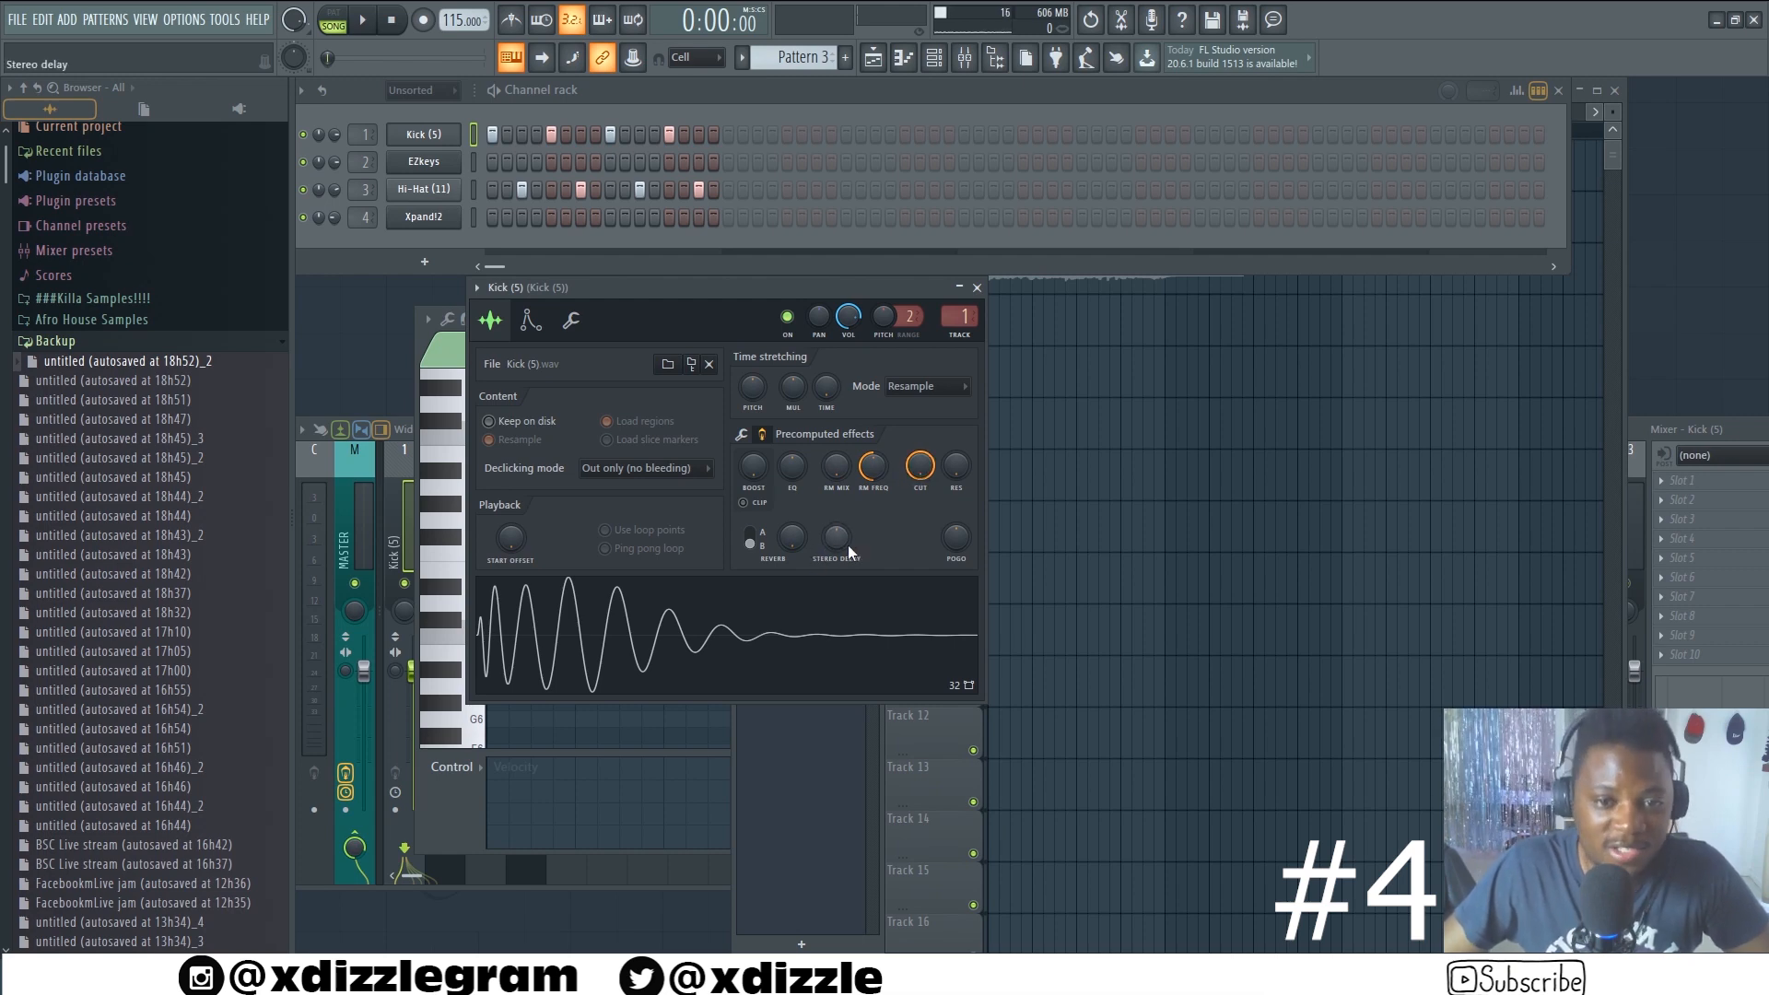
pyautogui.click(750, 632)
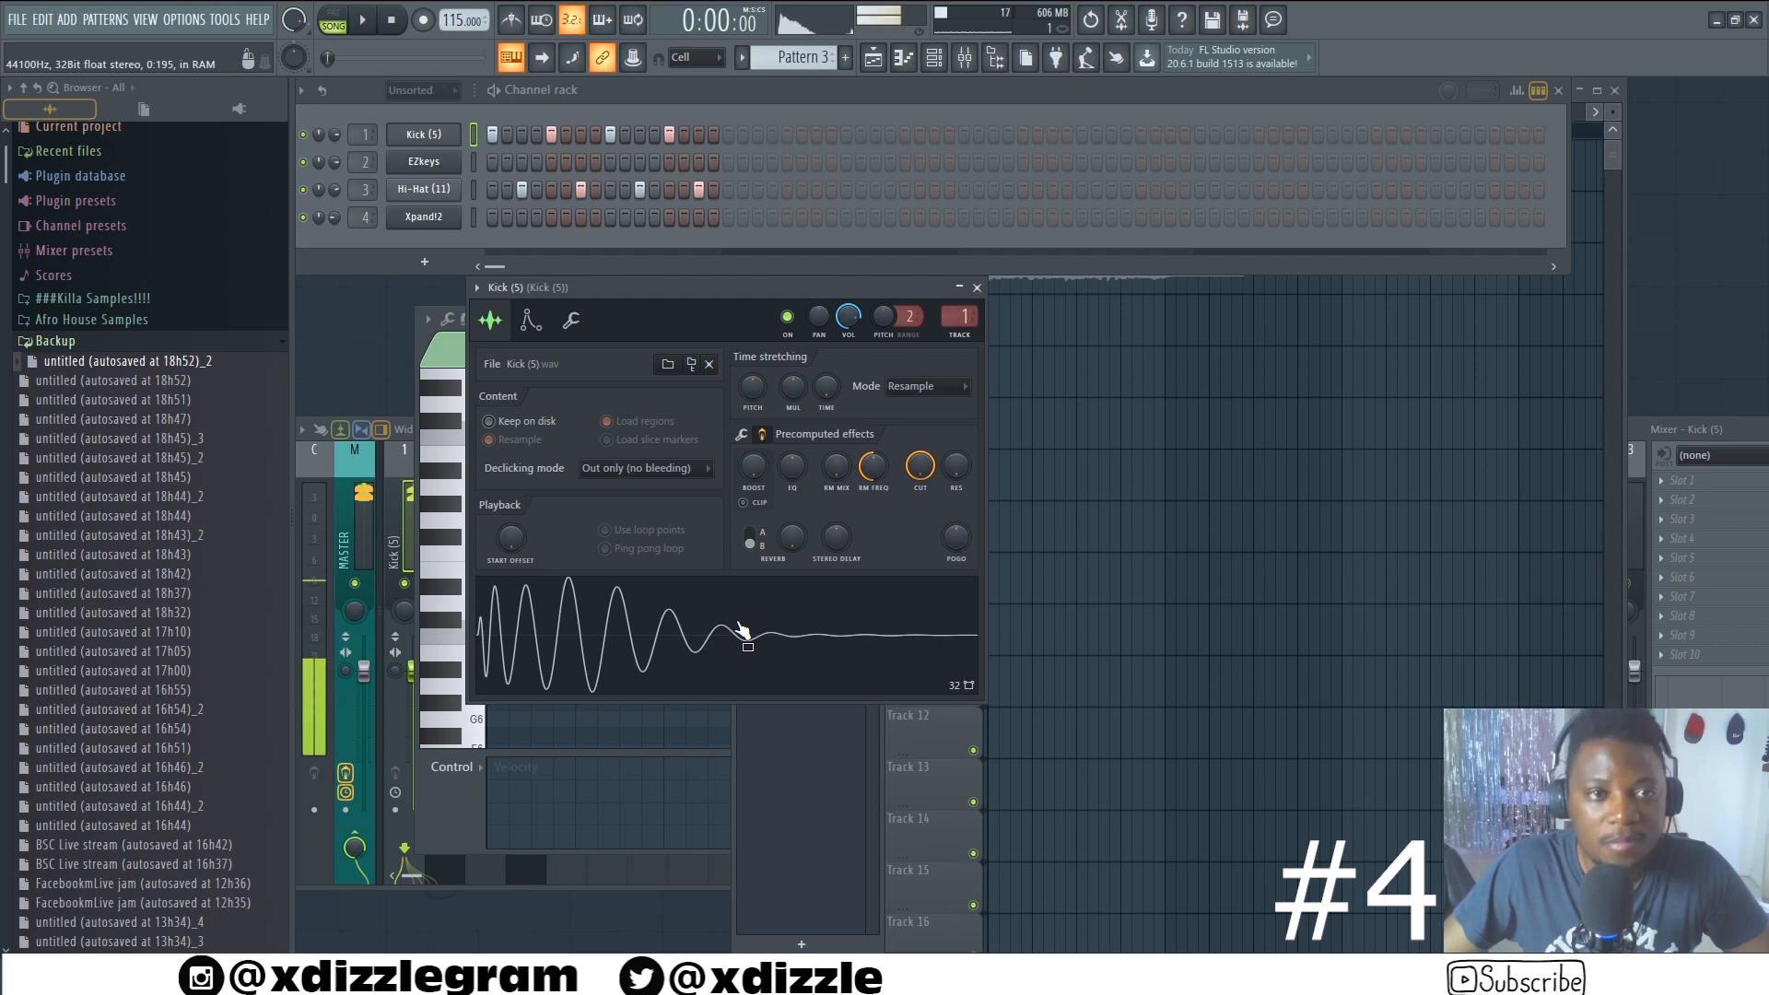
# Switch playback to pattern mode and raise the kick's precomputed boost, listening to the pattern with the stronger kick
pyautogui.click(333, 15)
pyautogui.press('space')
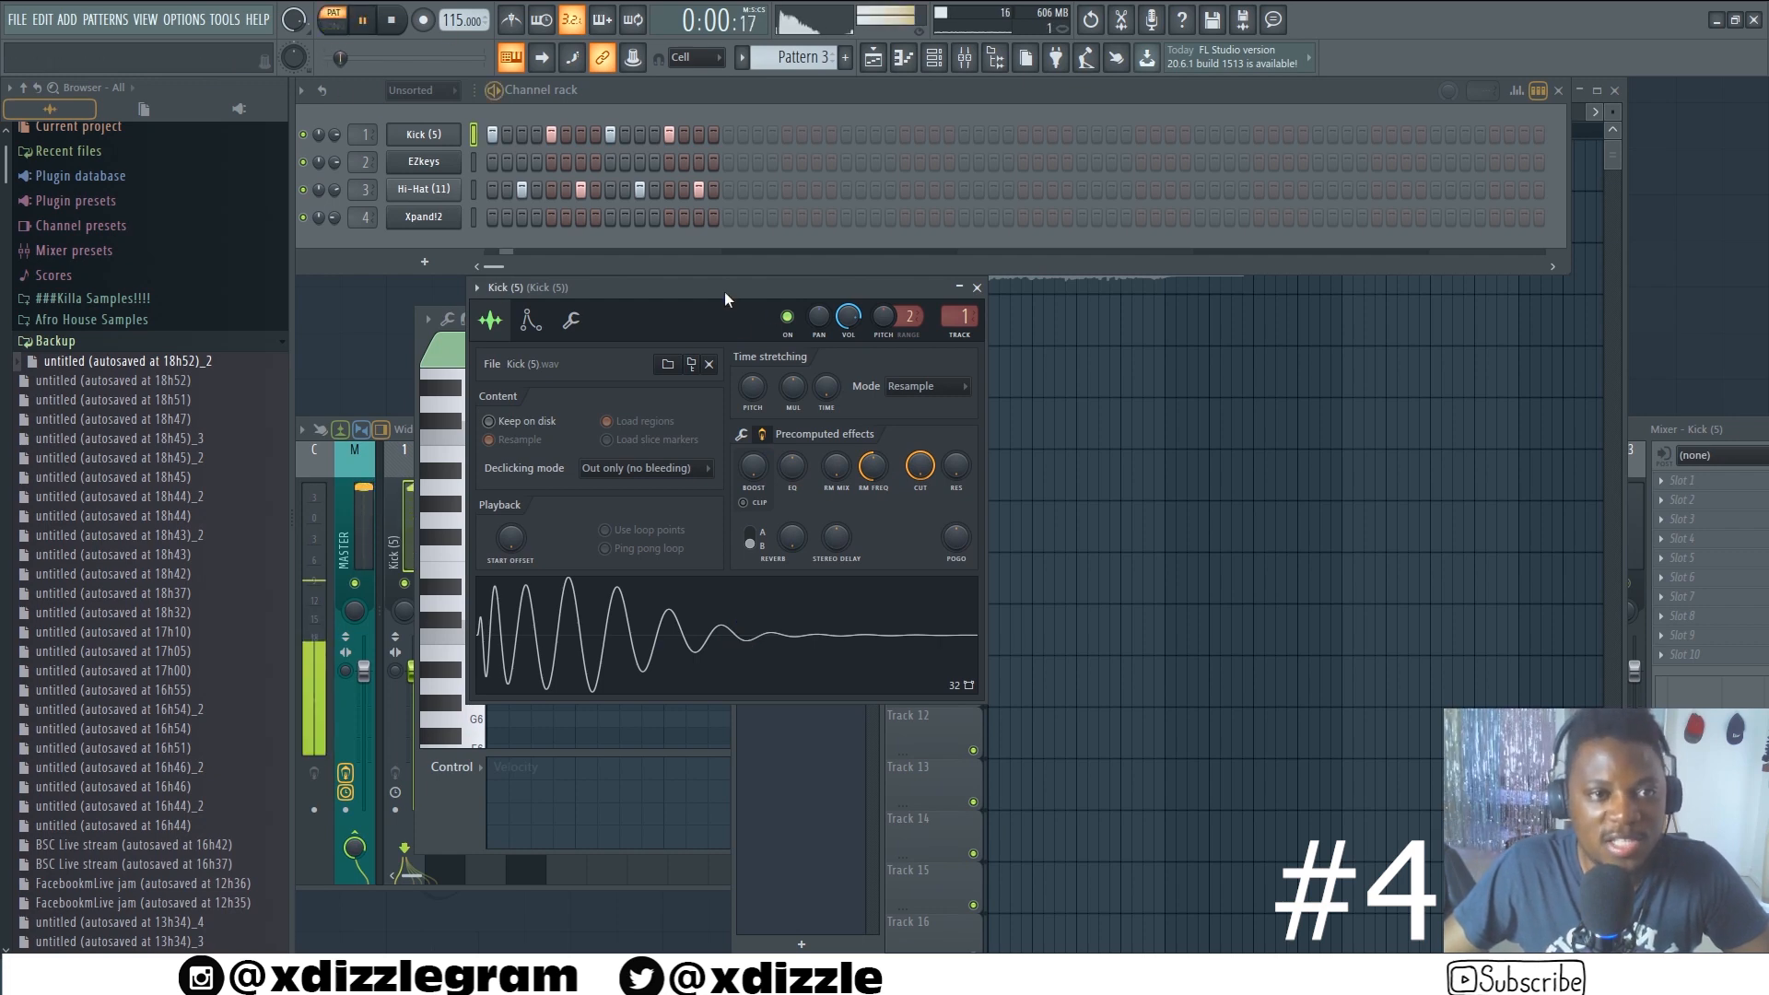
pyautogui.moveTo(759, 492); pyautogui.dragTo(759, 460)
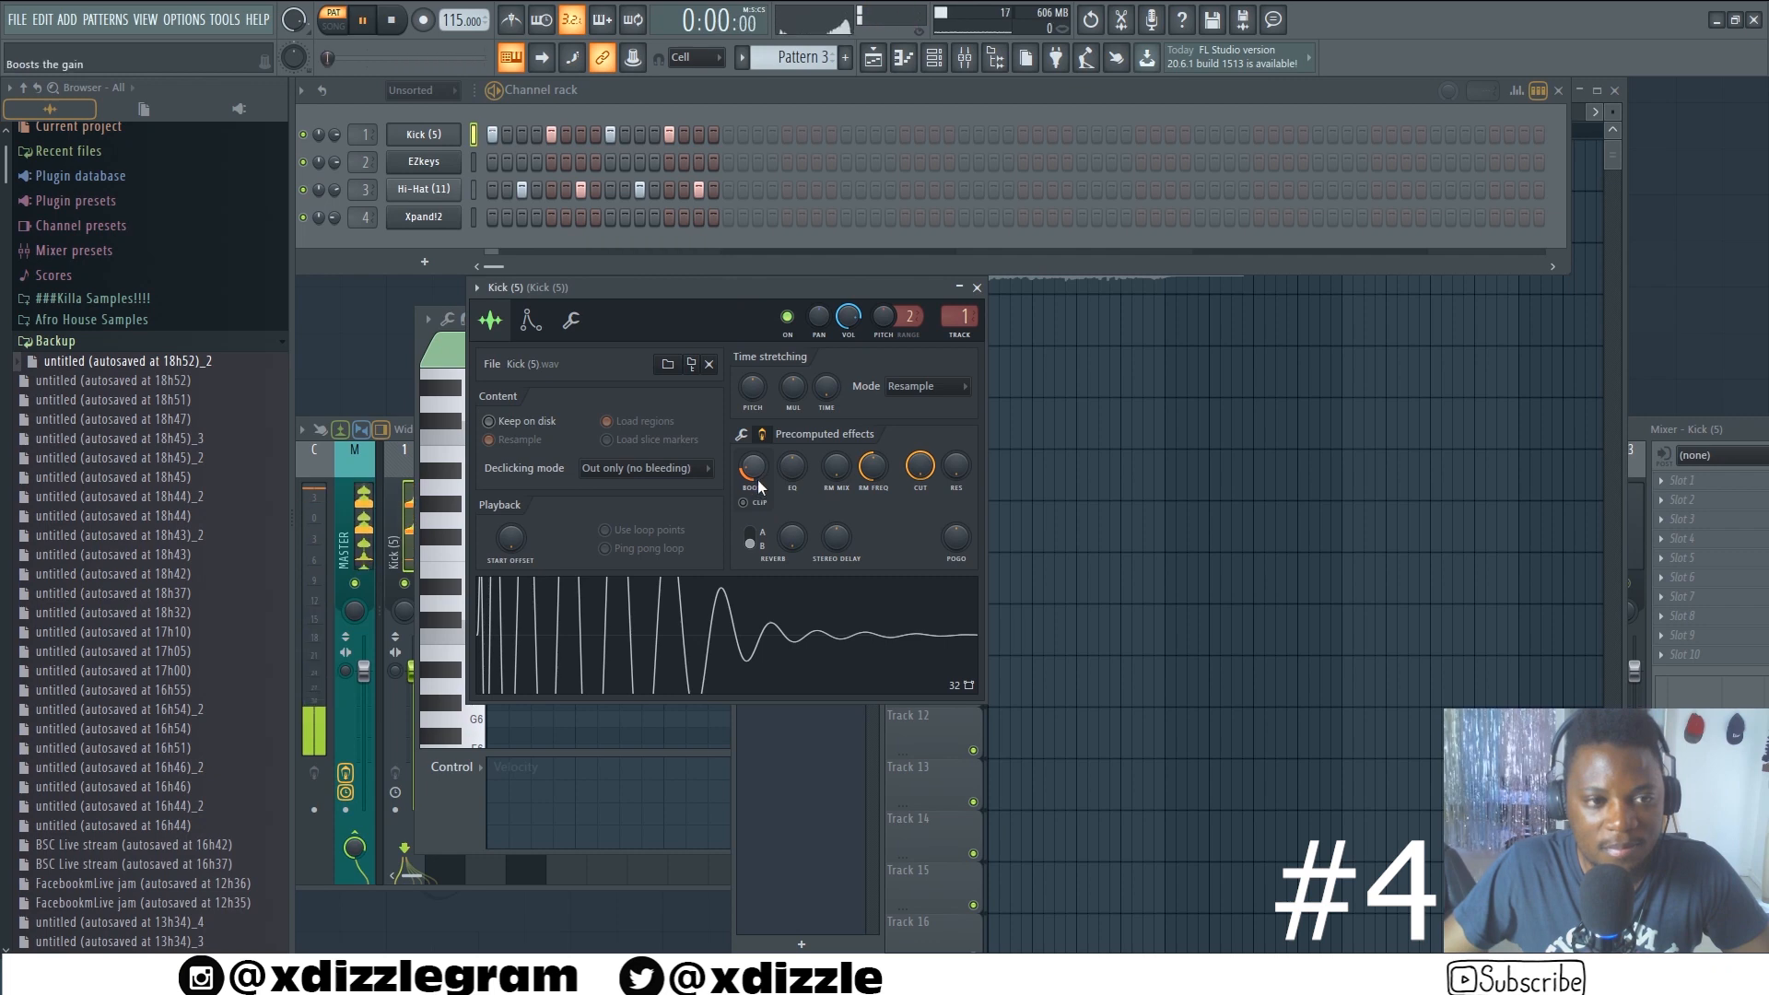
pyautogui.press('space')
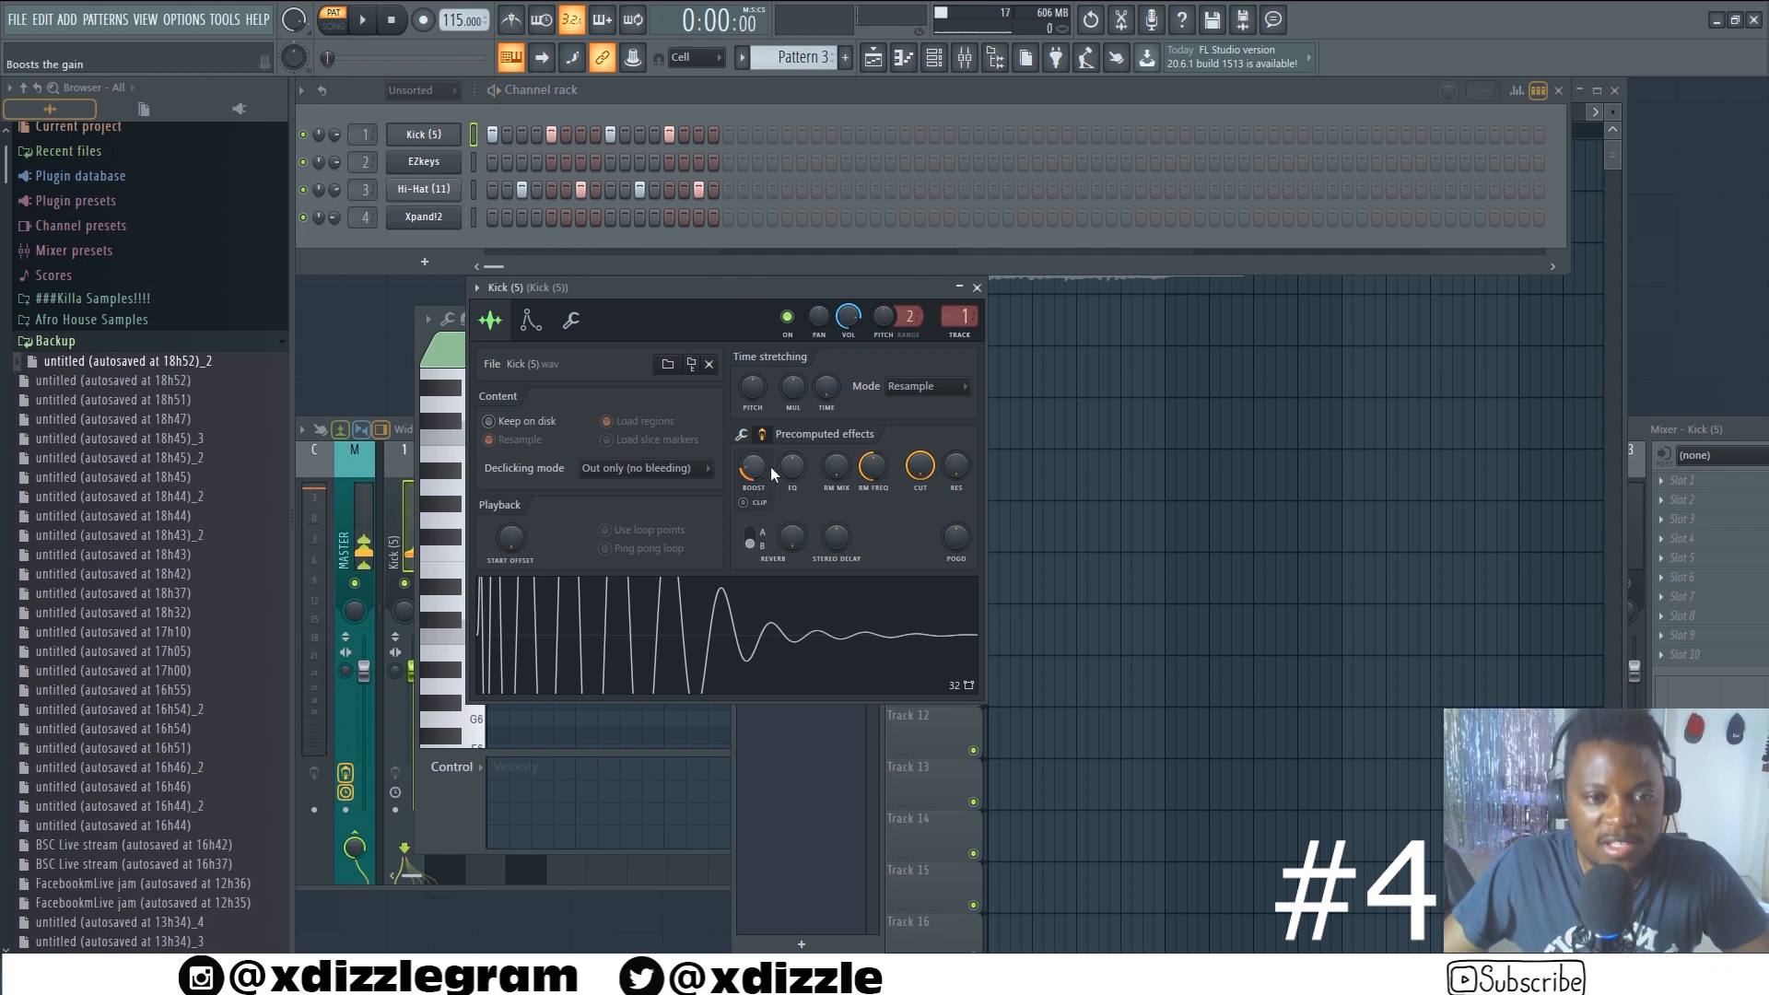
pyautogui.press('space')
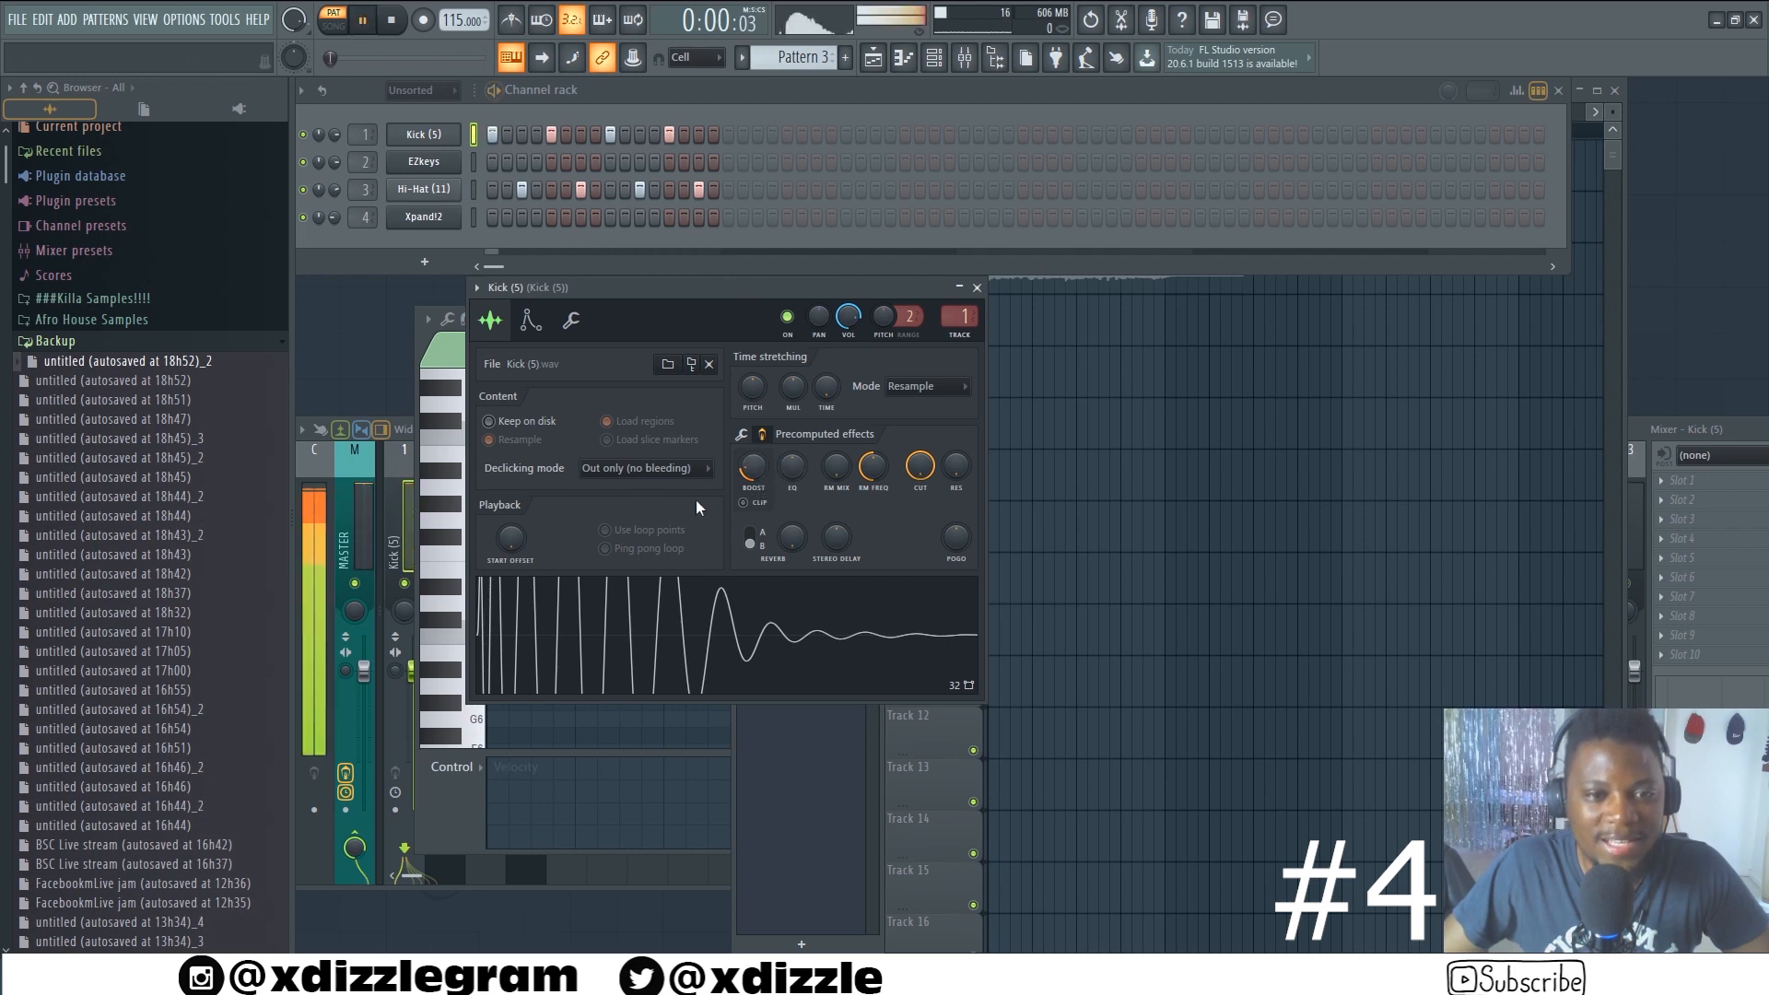
pyautogui.press('space')
# Enable clipping on the boosted kick and audition the pattern with boost at about 18%
pyautogui.click(768, 509)
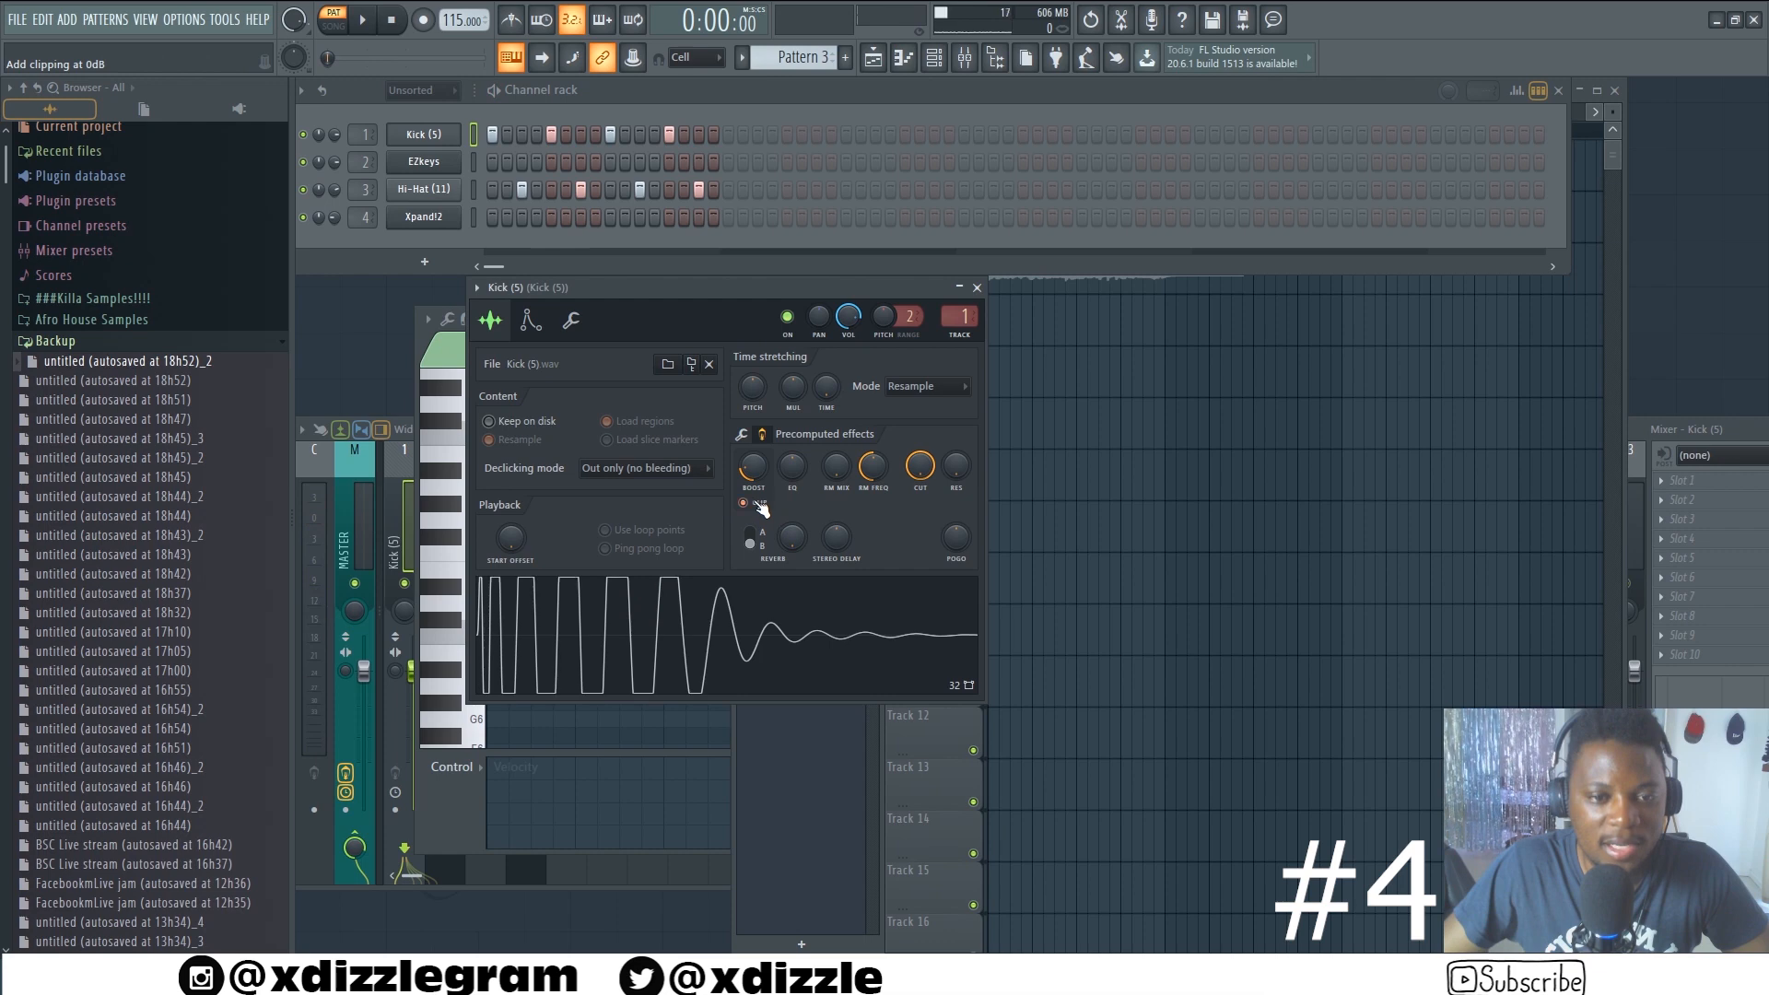
pyautogui.press('space')
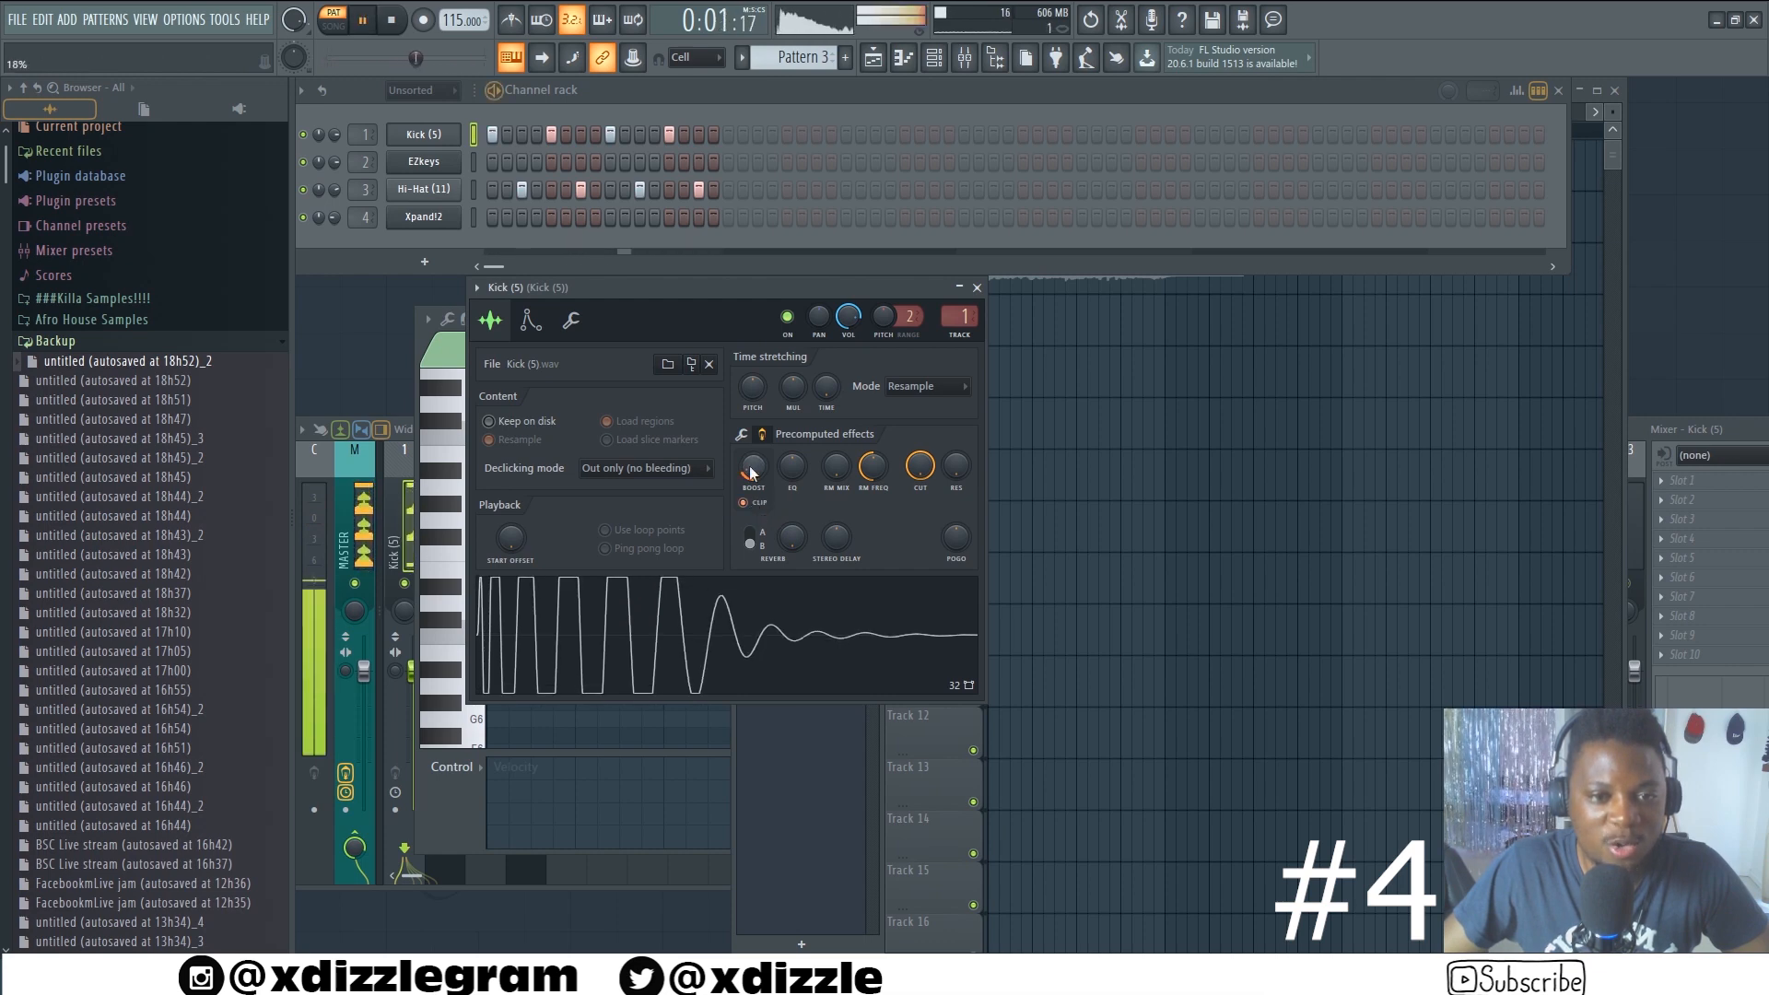
pyautogui.press('space')
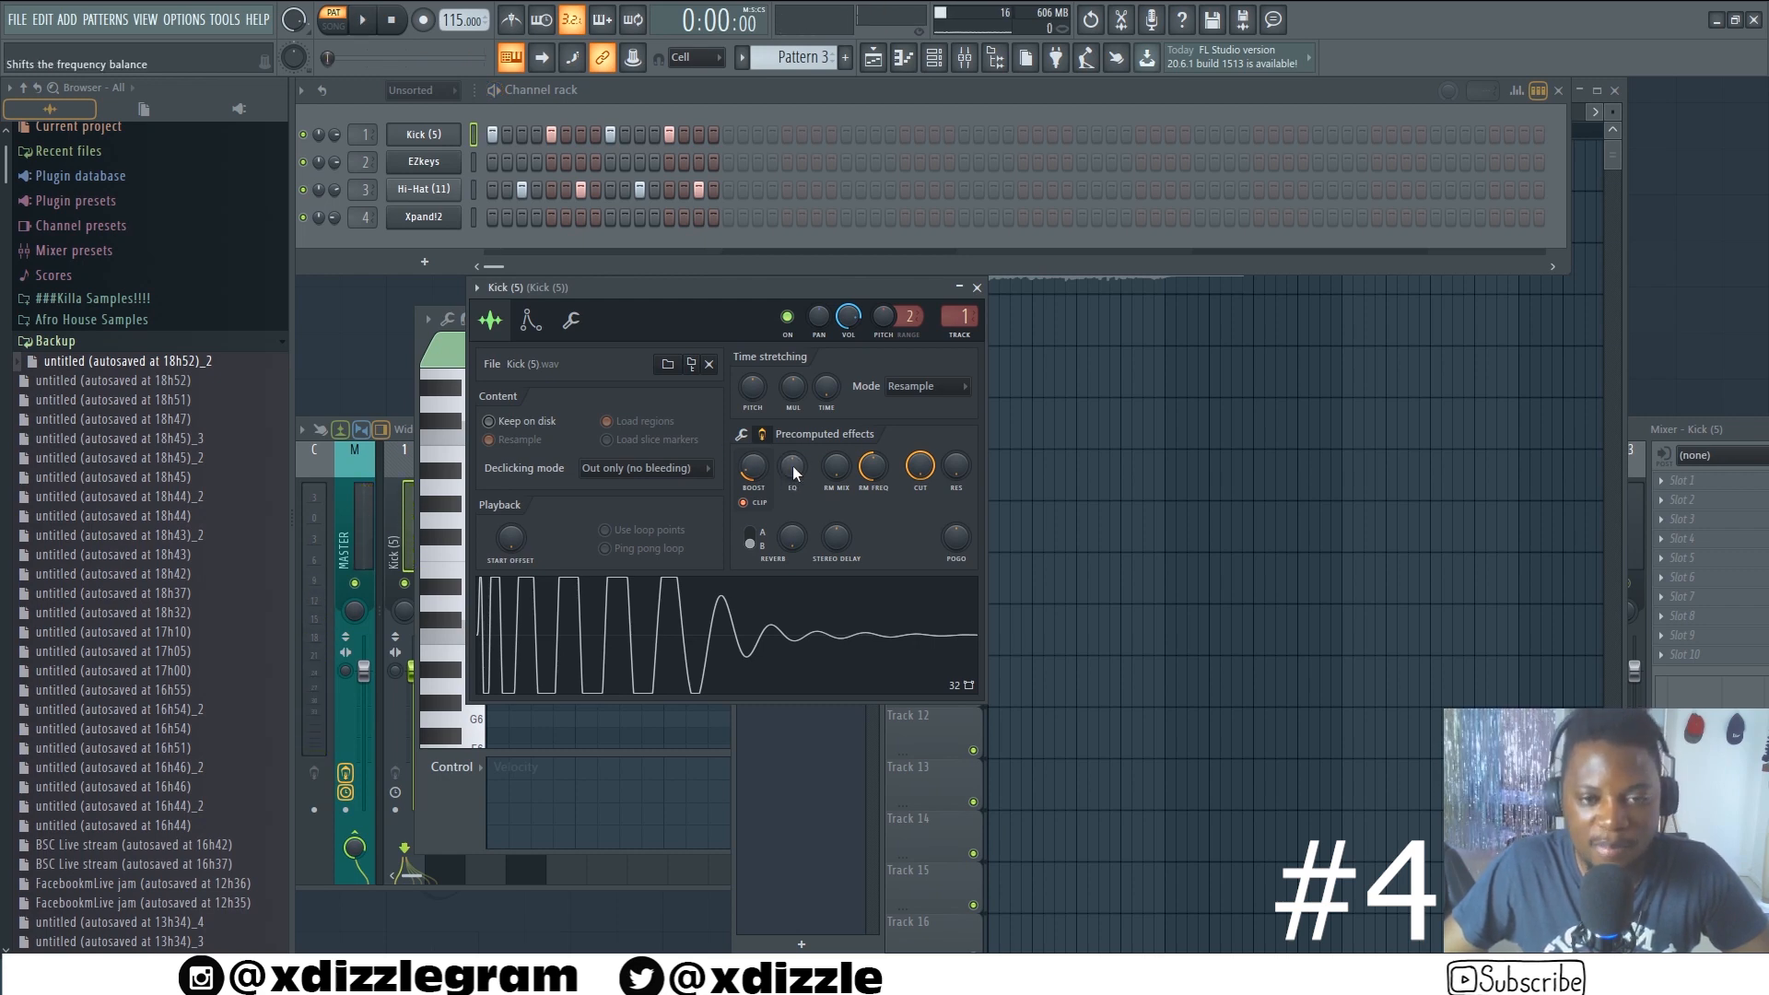
# Turn down the kick's precomputed EQ balance and filter cutoff while listening to the pattern
pyautogui.moveTo(794, 472); pyautogui.dragTo(794, 541)
pyautogui.press('space')
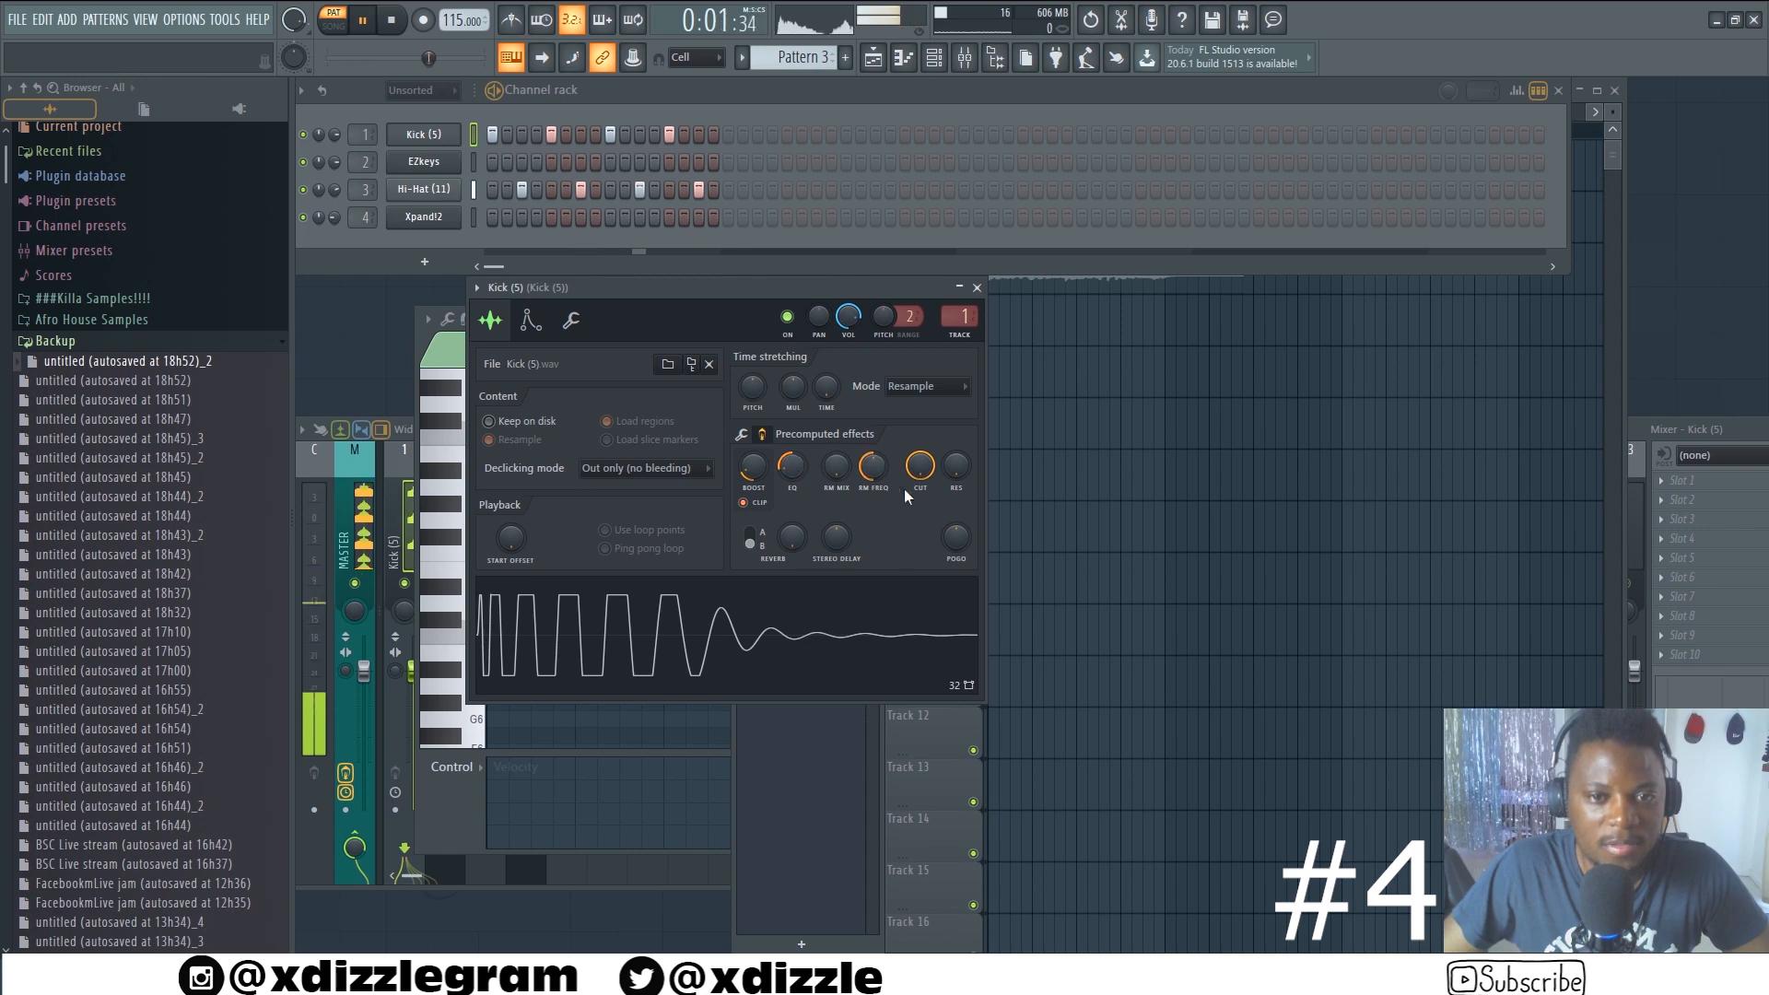
pyautogui.press('space')
pyautogui.moveTo(920, 465)
pyautogui.mouseDown()
pyautogui.moveTo(919, 516)
pyautogui.moveTo(919, 446)
pyautogui.mouseUp()
pyautogui.press('space')
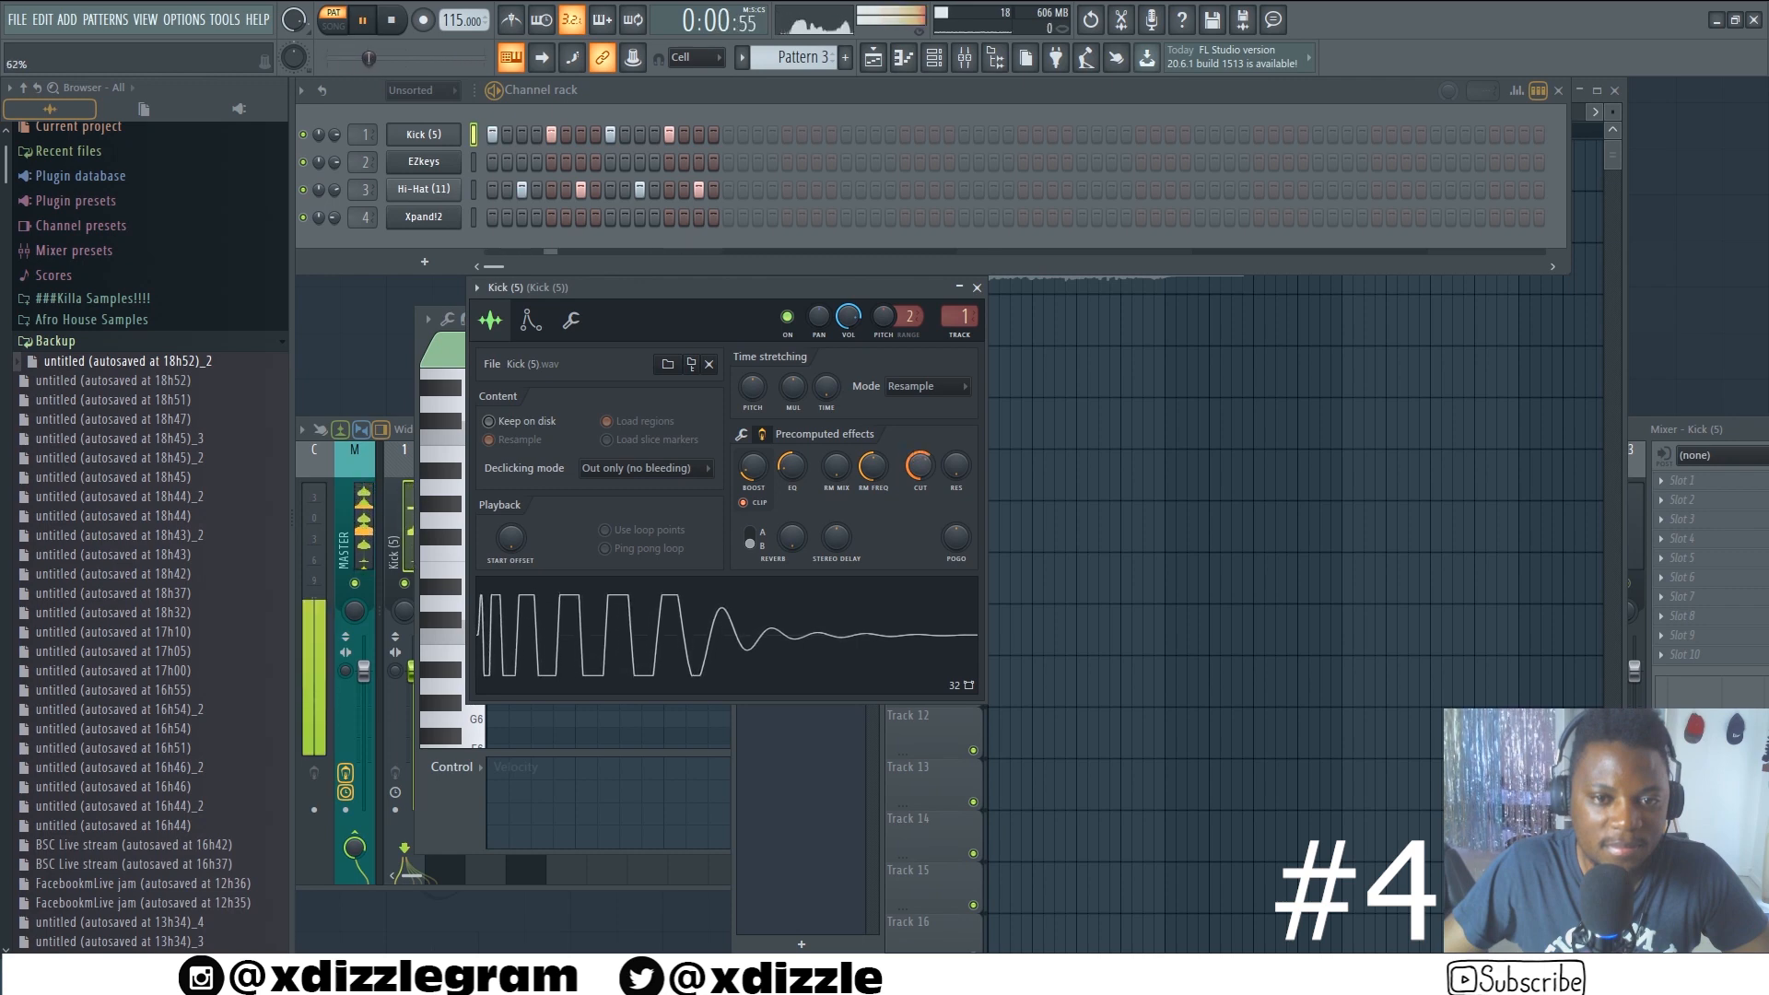
pyautogui.moveTo(916, 477); pyautogui.dragTo(921, 489)
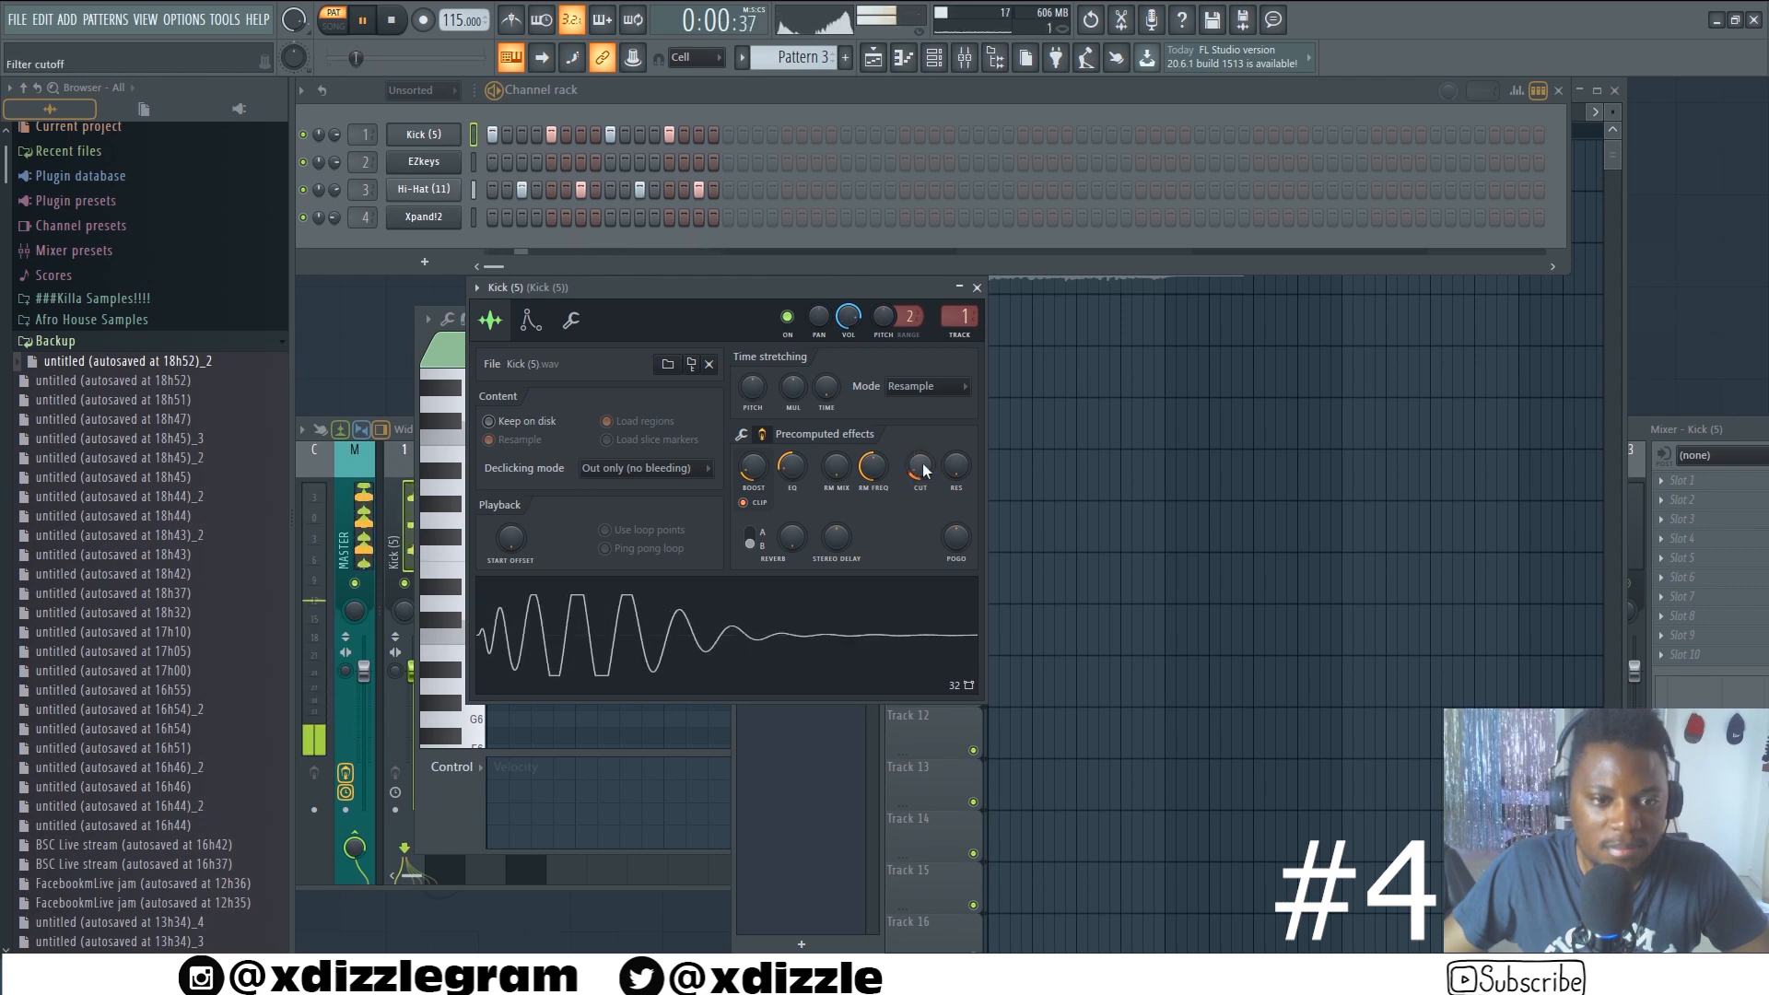
pyautogui.press('space')
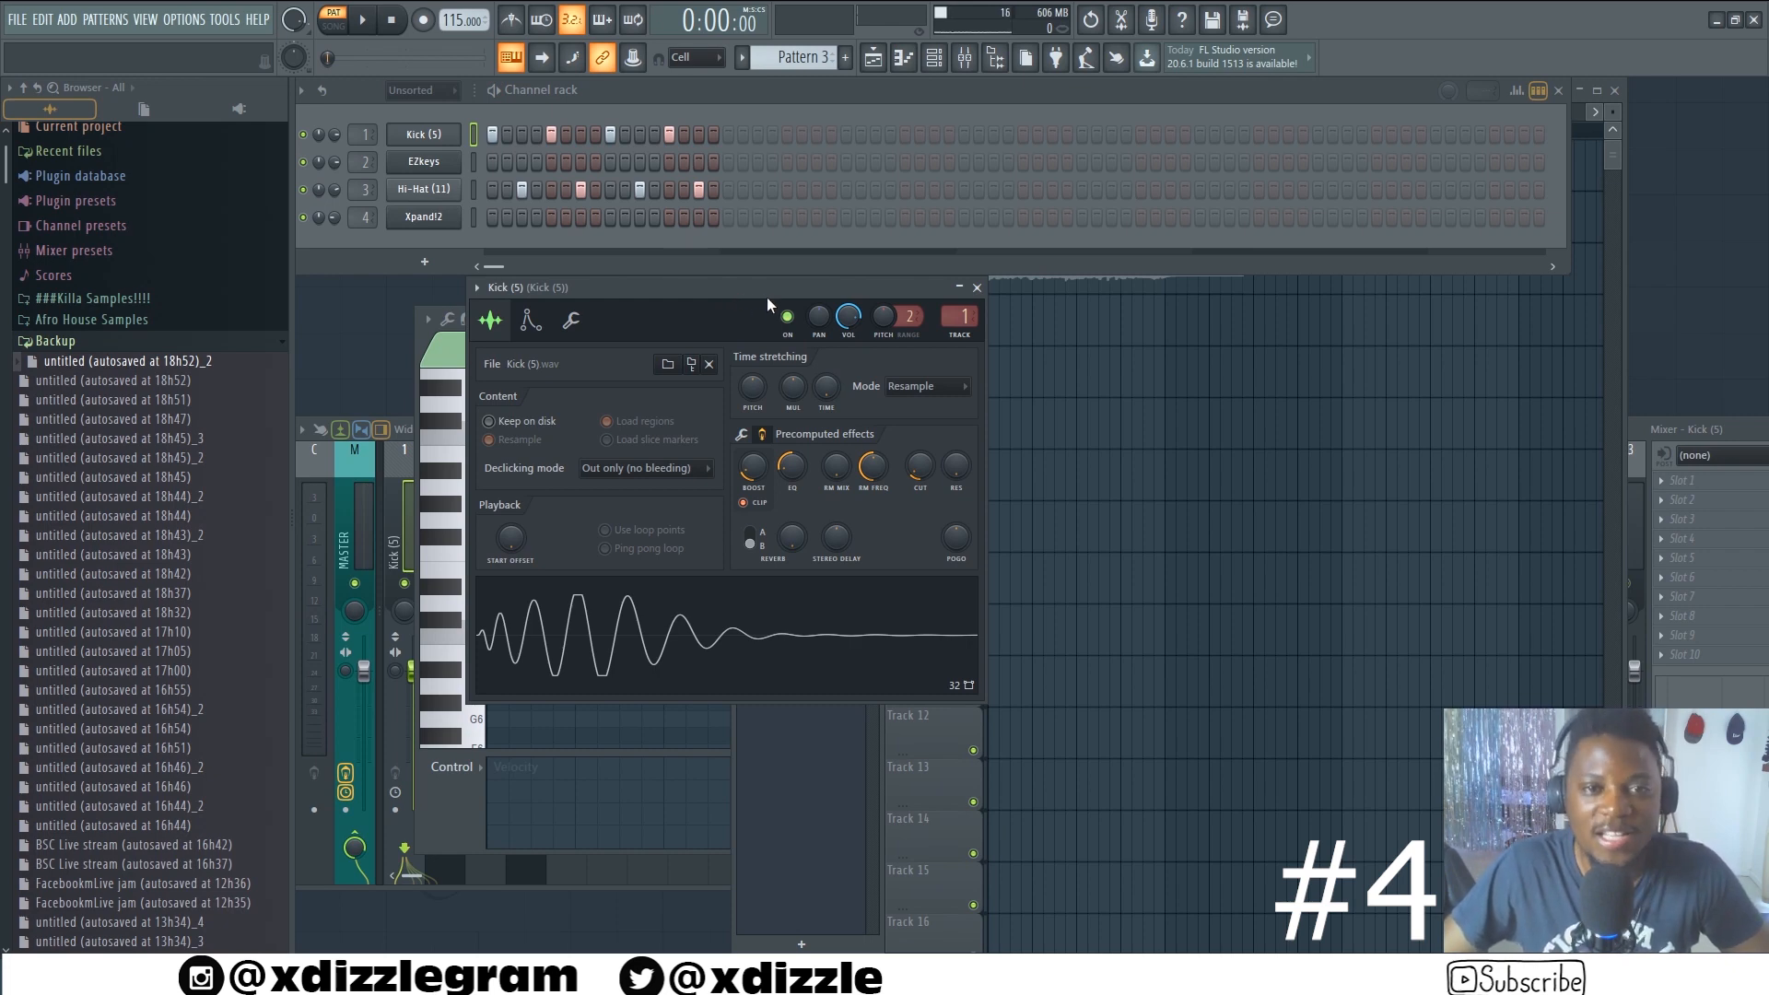
# Add type A reverb with stereo delay and raise the ring modulation mix on the kick during playback
pyautogui.press('space')
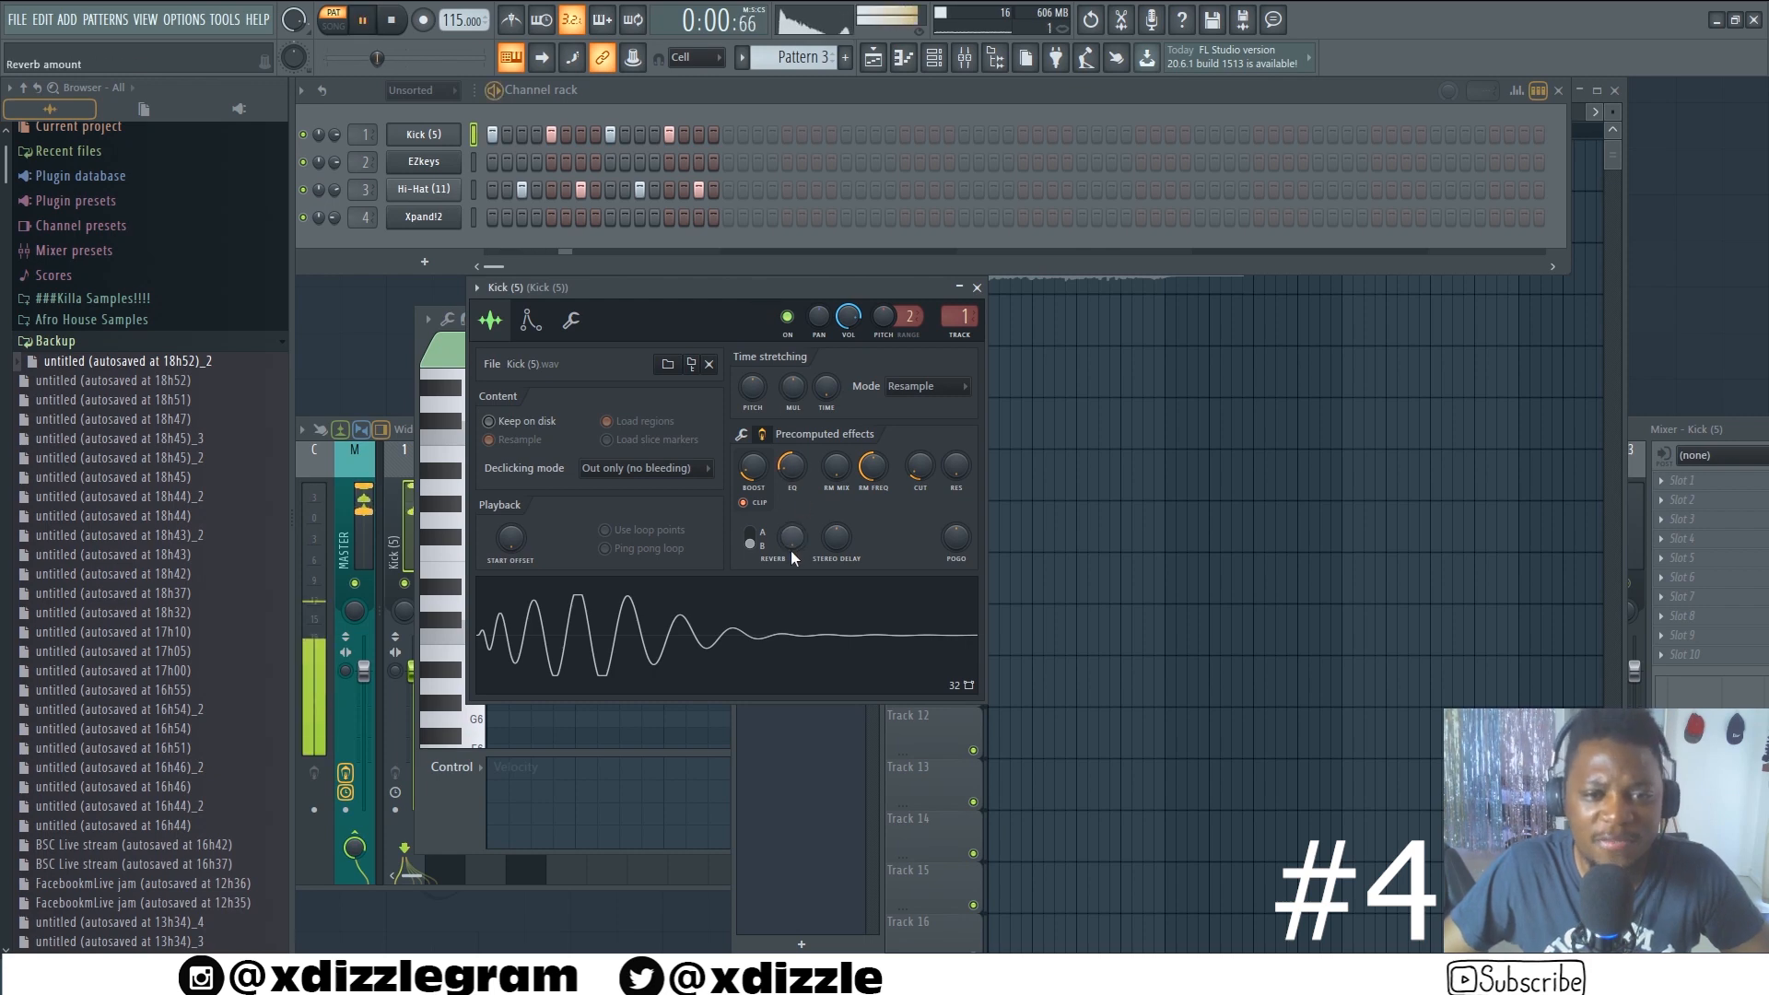
pyautogui.moveTo(791, 539)
pyautogui.mouseDown()
pyautogui.moveTo(794, 525)
pyautogui.moveTo(834, 544)
pyautogui.mouseUp()
pyautogui.click(750, 535)
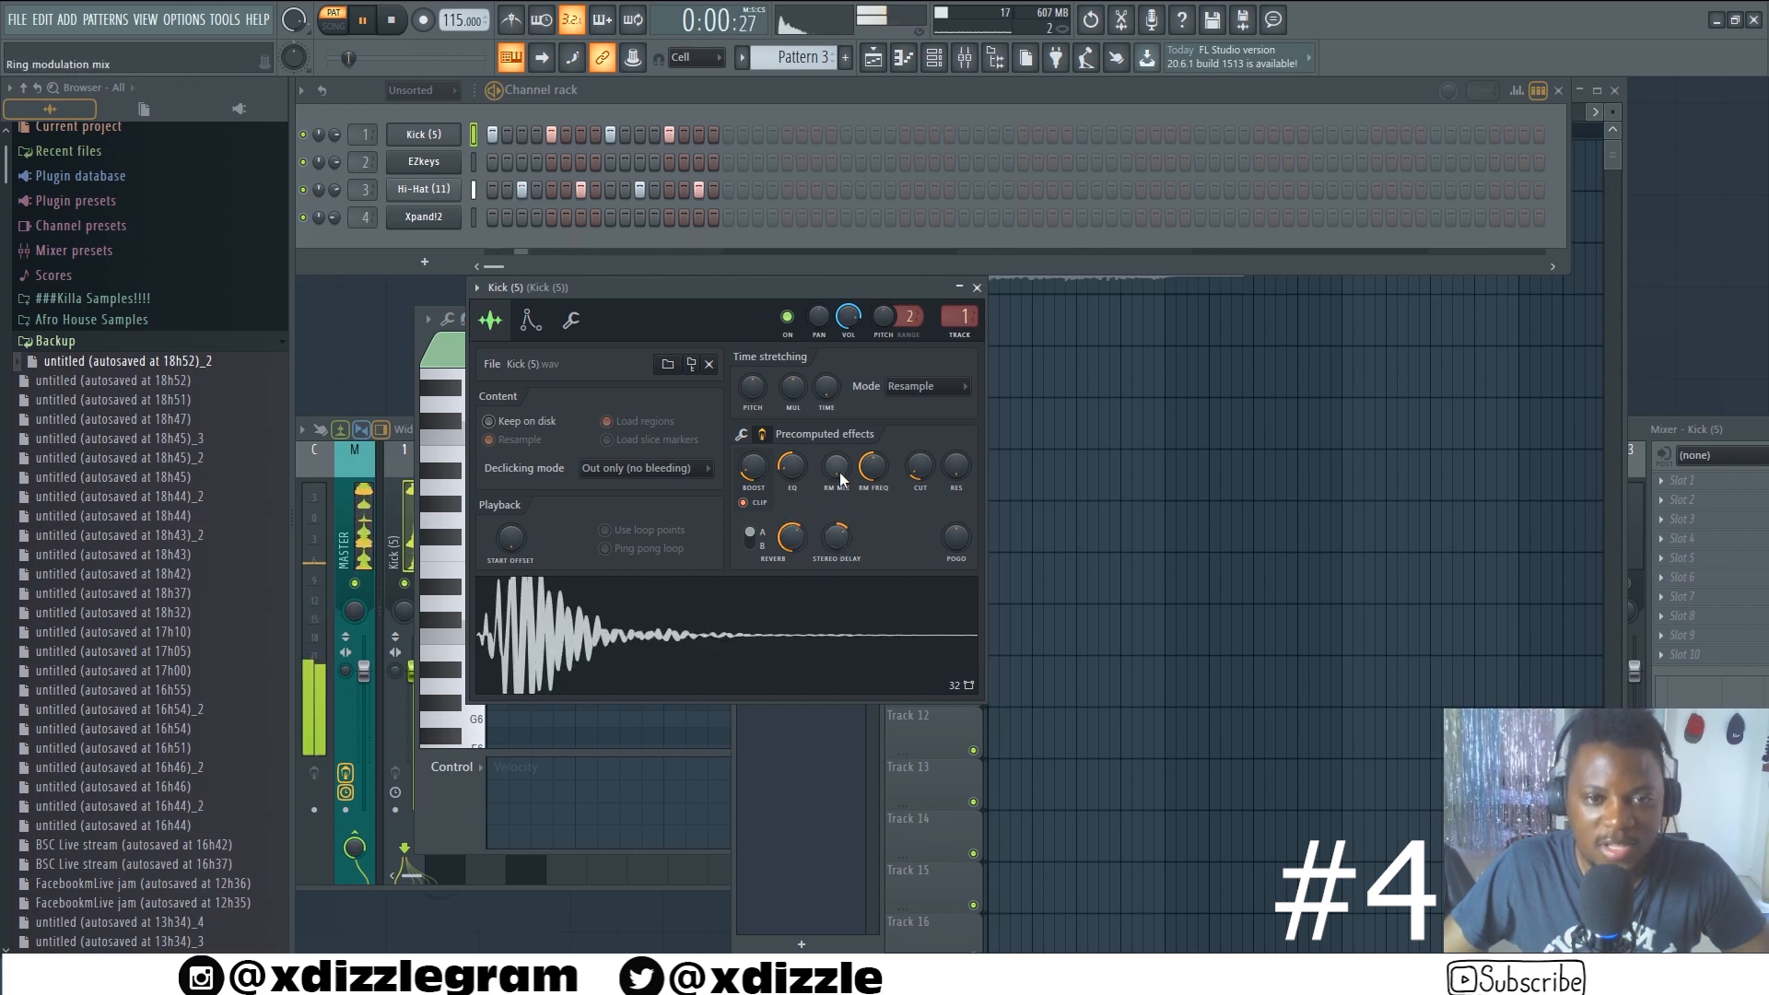
pyautogui.moveTo(839, 486); pyautogui.dragTo(923, 450)
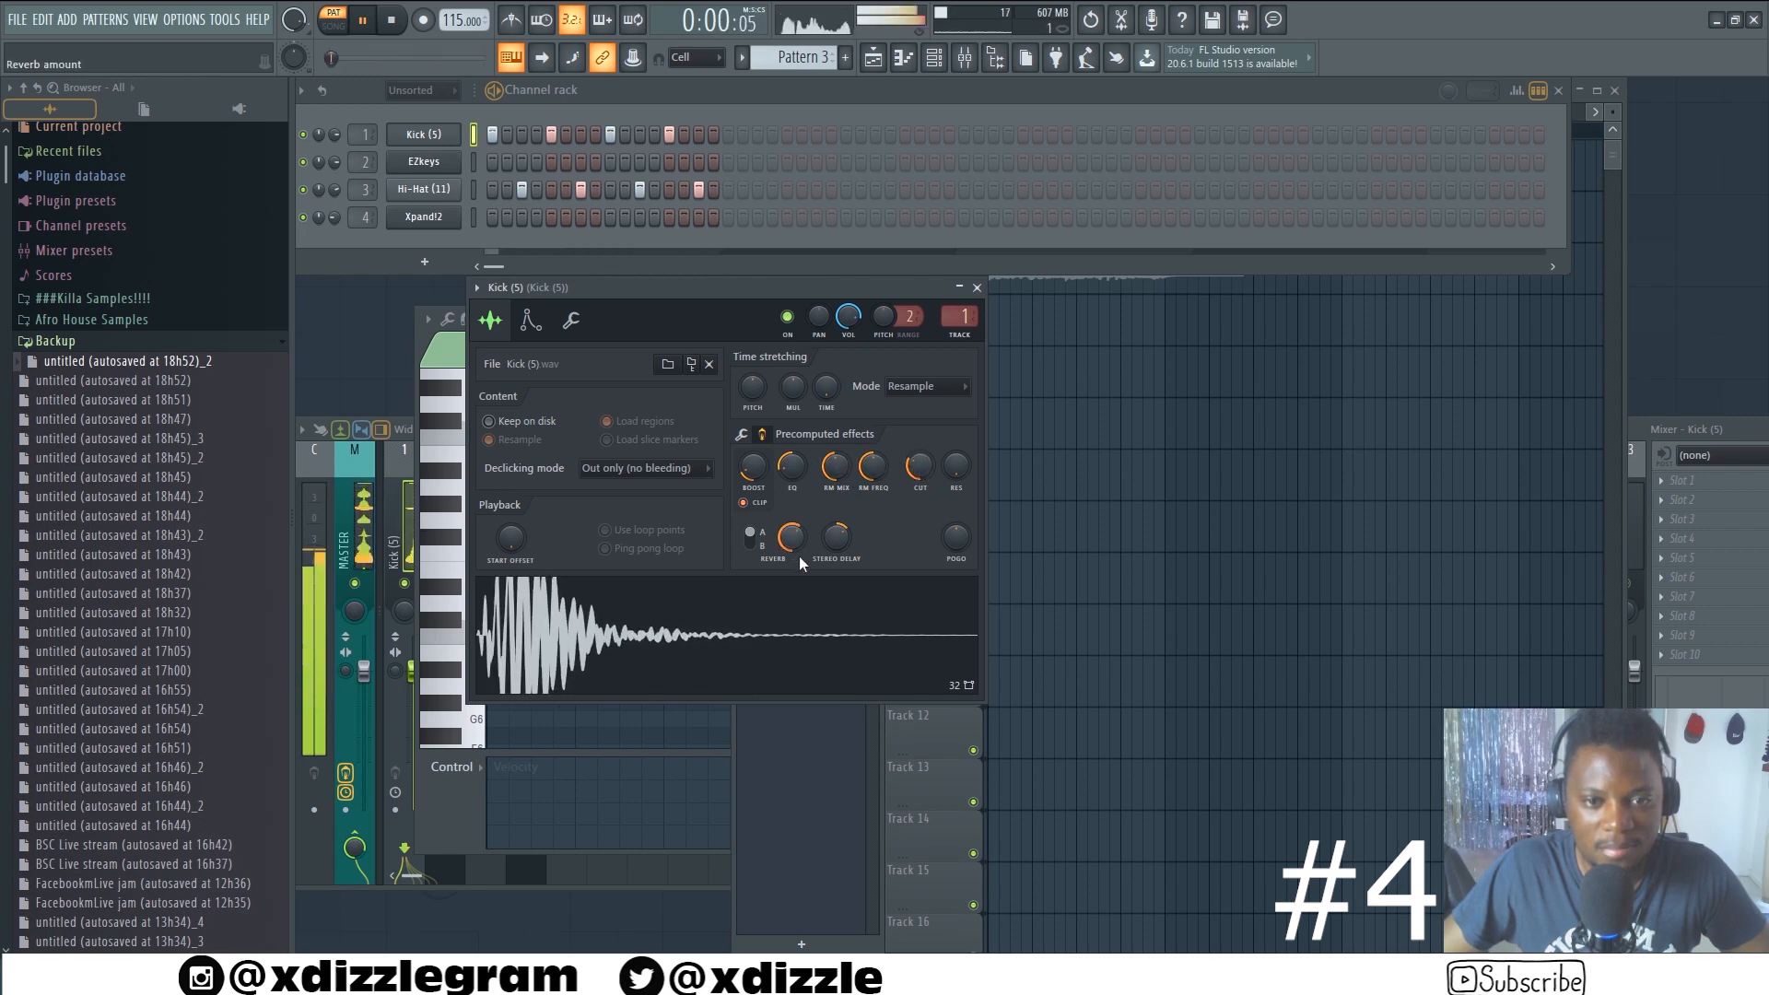
pyautogui.moveTo(837, 543); pyautogui.dragTo(838, 539)
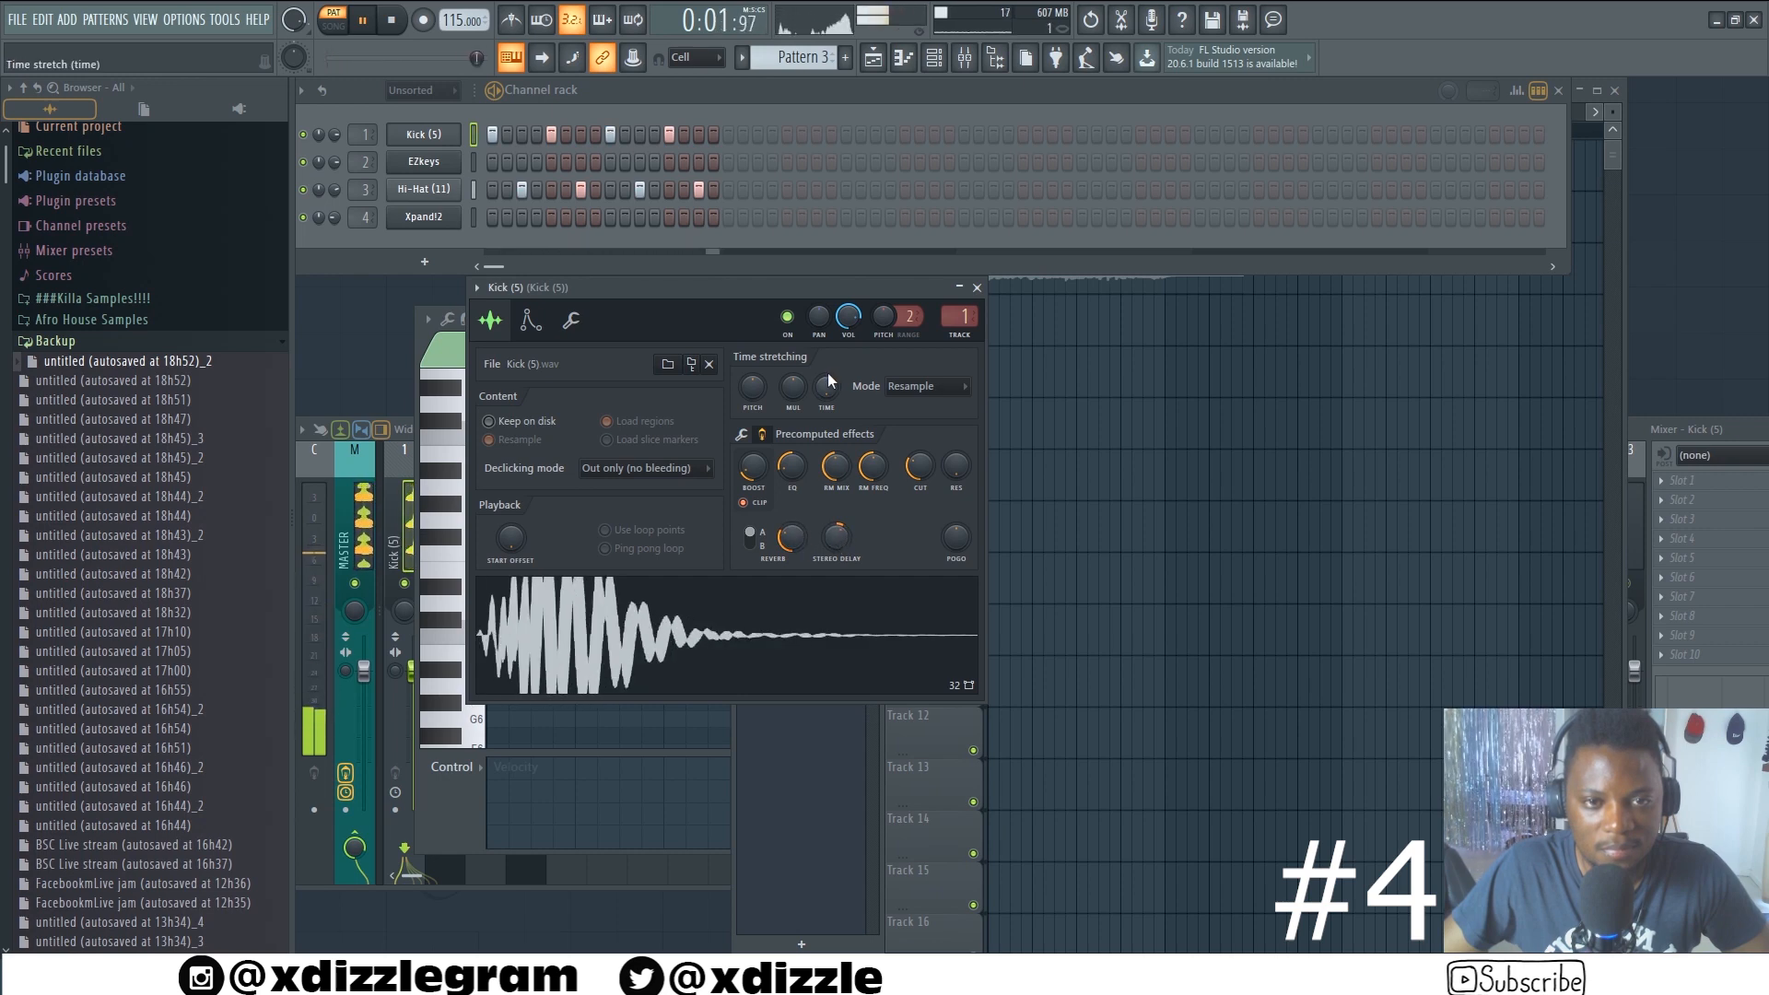
# Raise the kick's pogo and filter resonance, set its boost to about 52%, and stop playback
pyautogui.moveTo(955, 546); pyautogui.dragTo(949, 542)
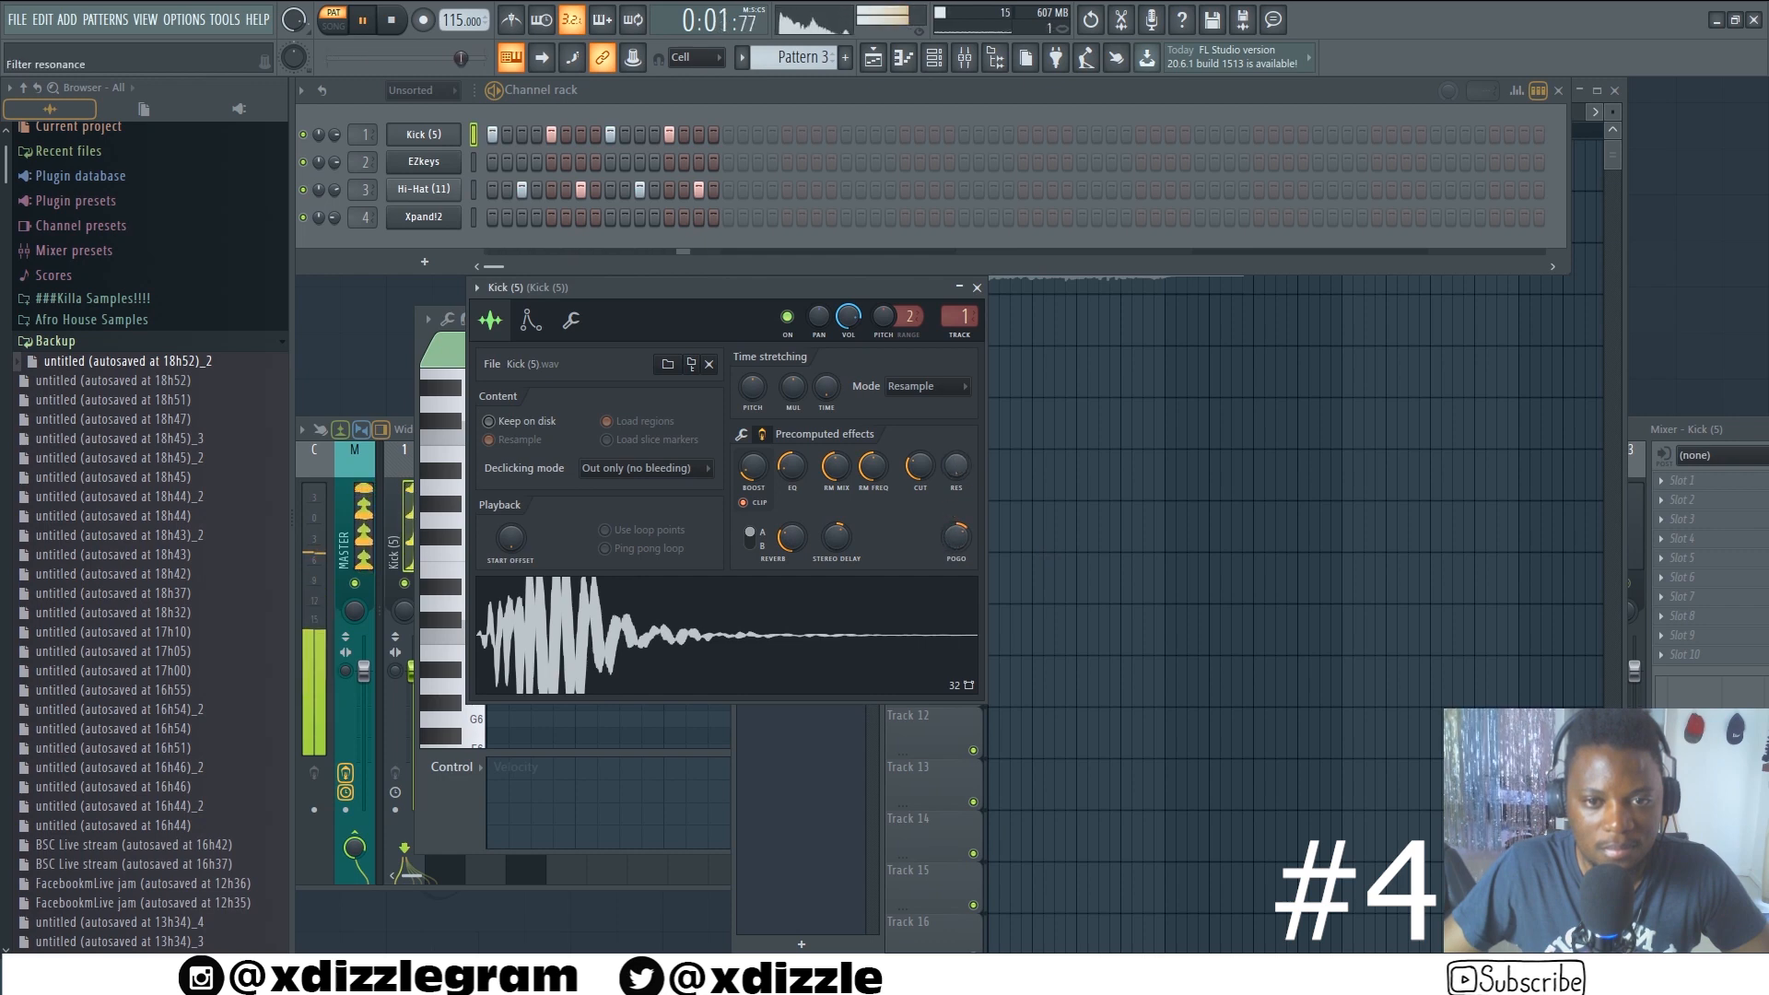
pyautogui.moveTo(957, 467); pyautogui.dragTo(957, 454)
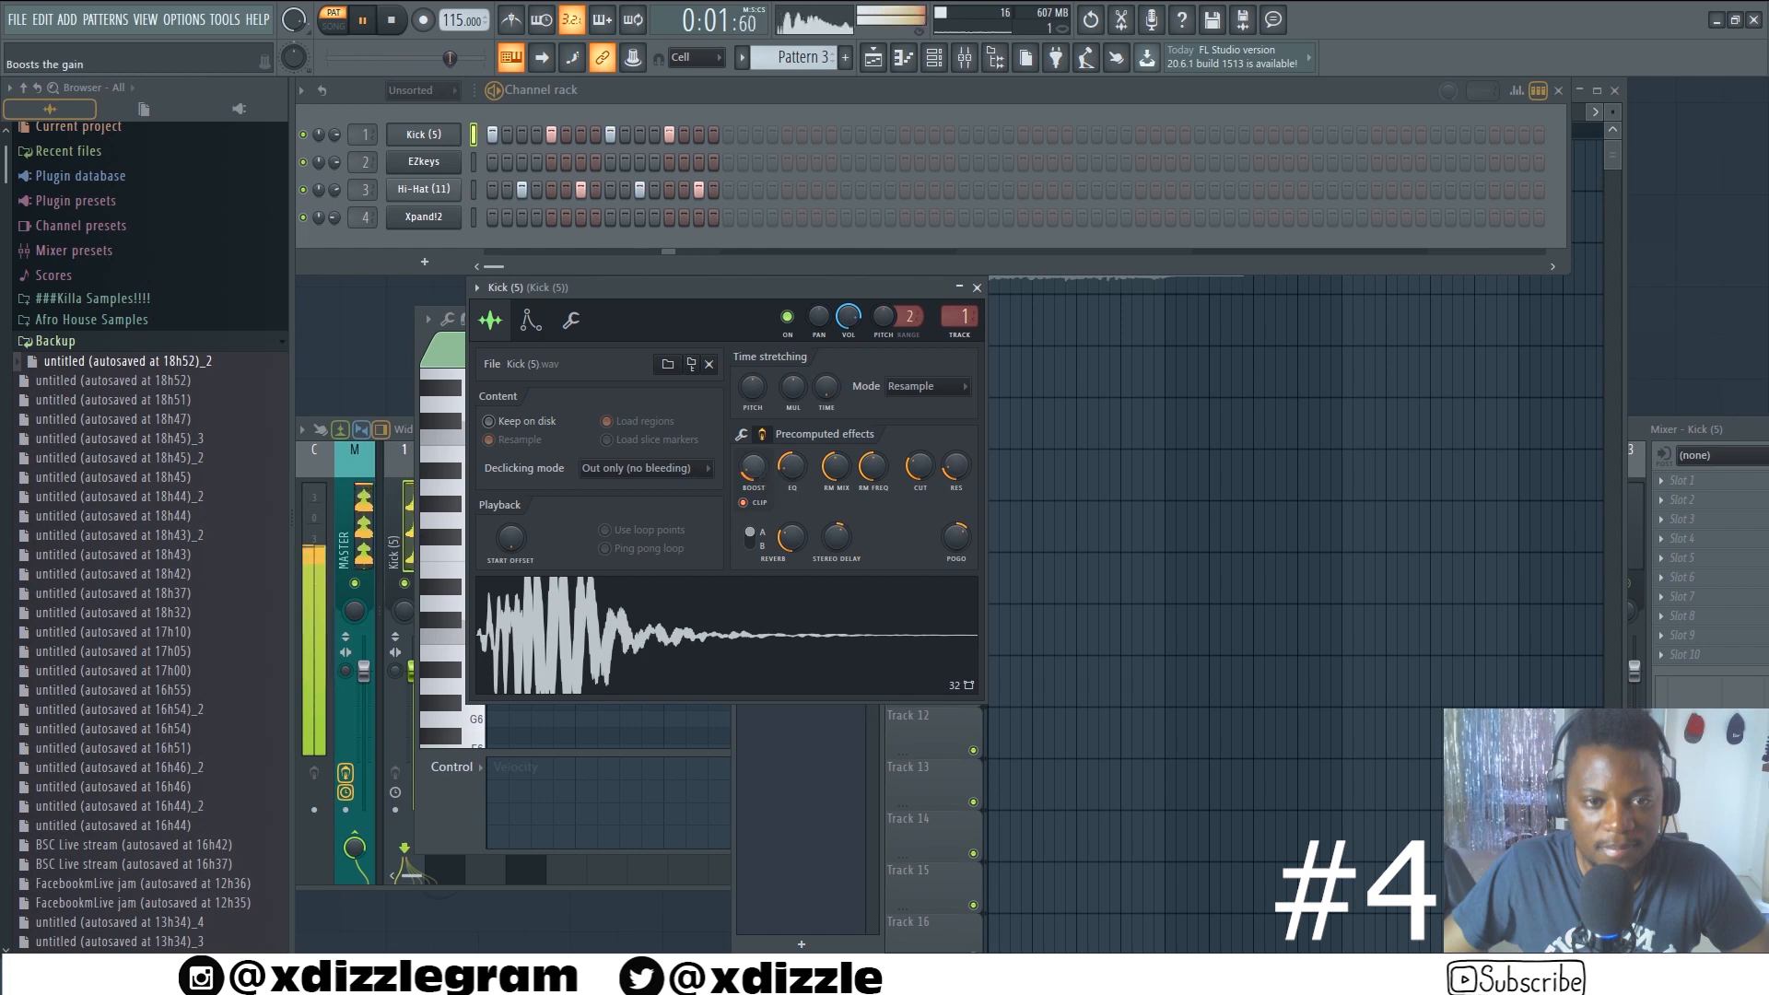
pyautogui.moveTo(757, 472); pyautogui.dragTo(754, 473)
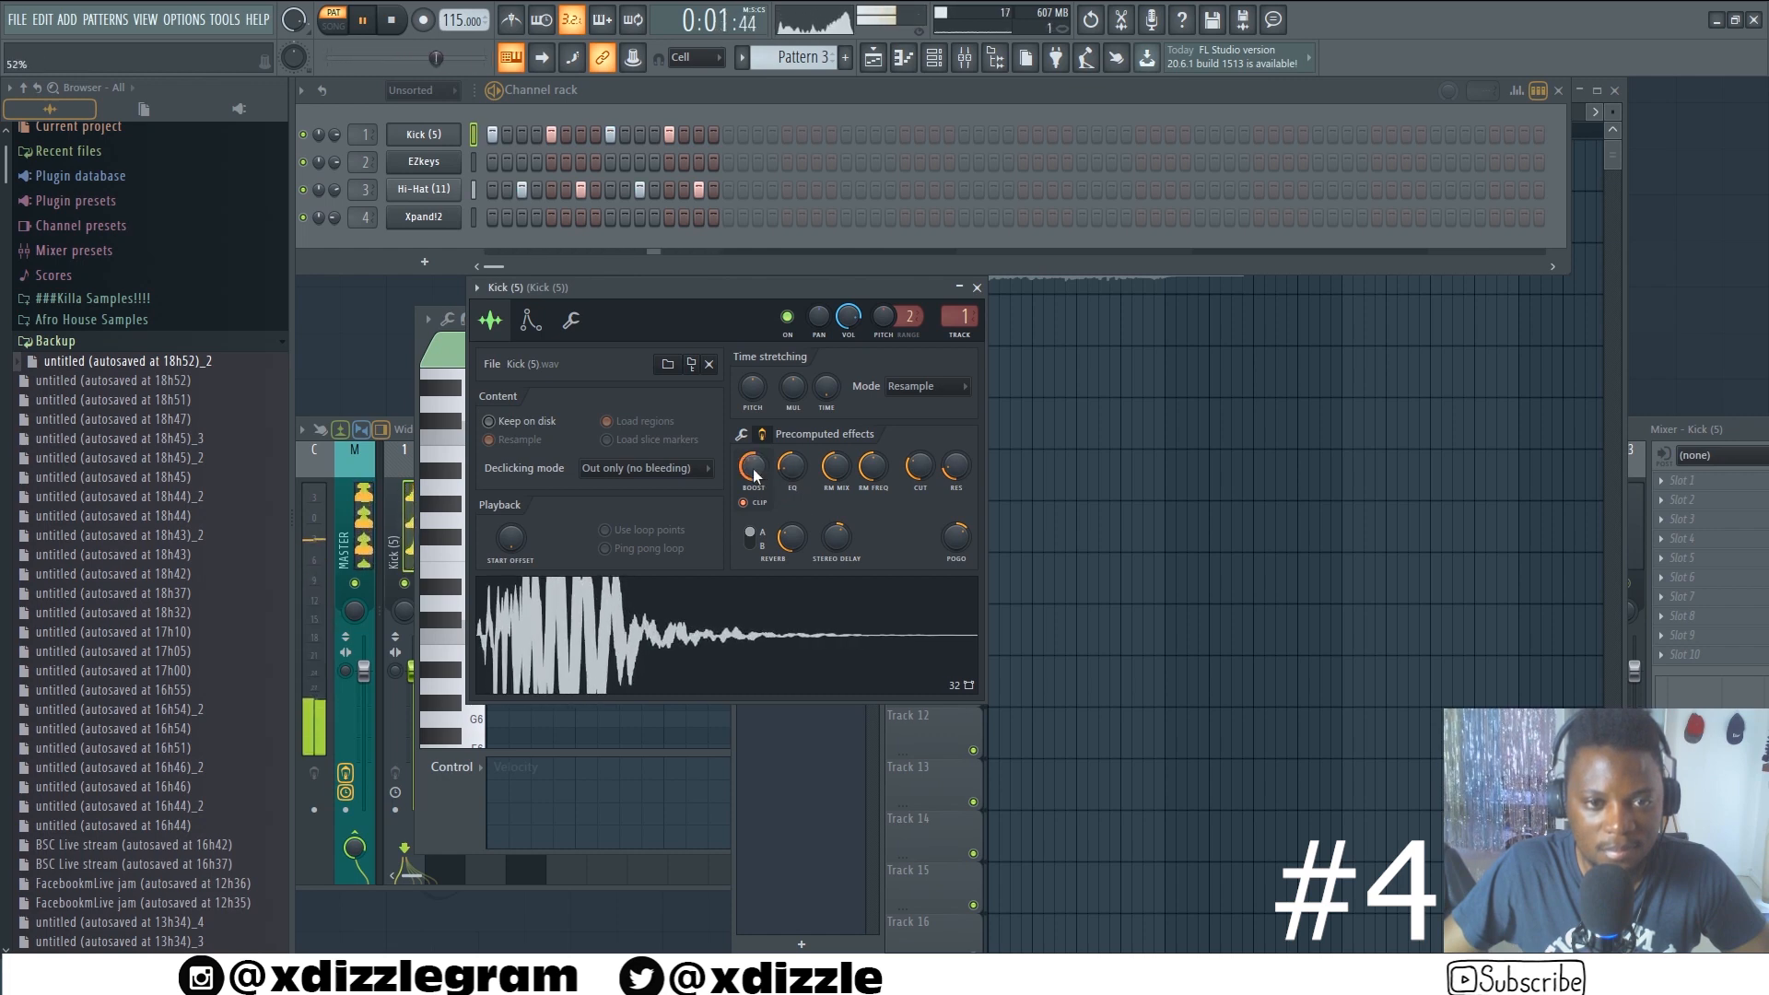
pyautogui.press('space')
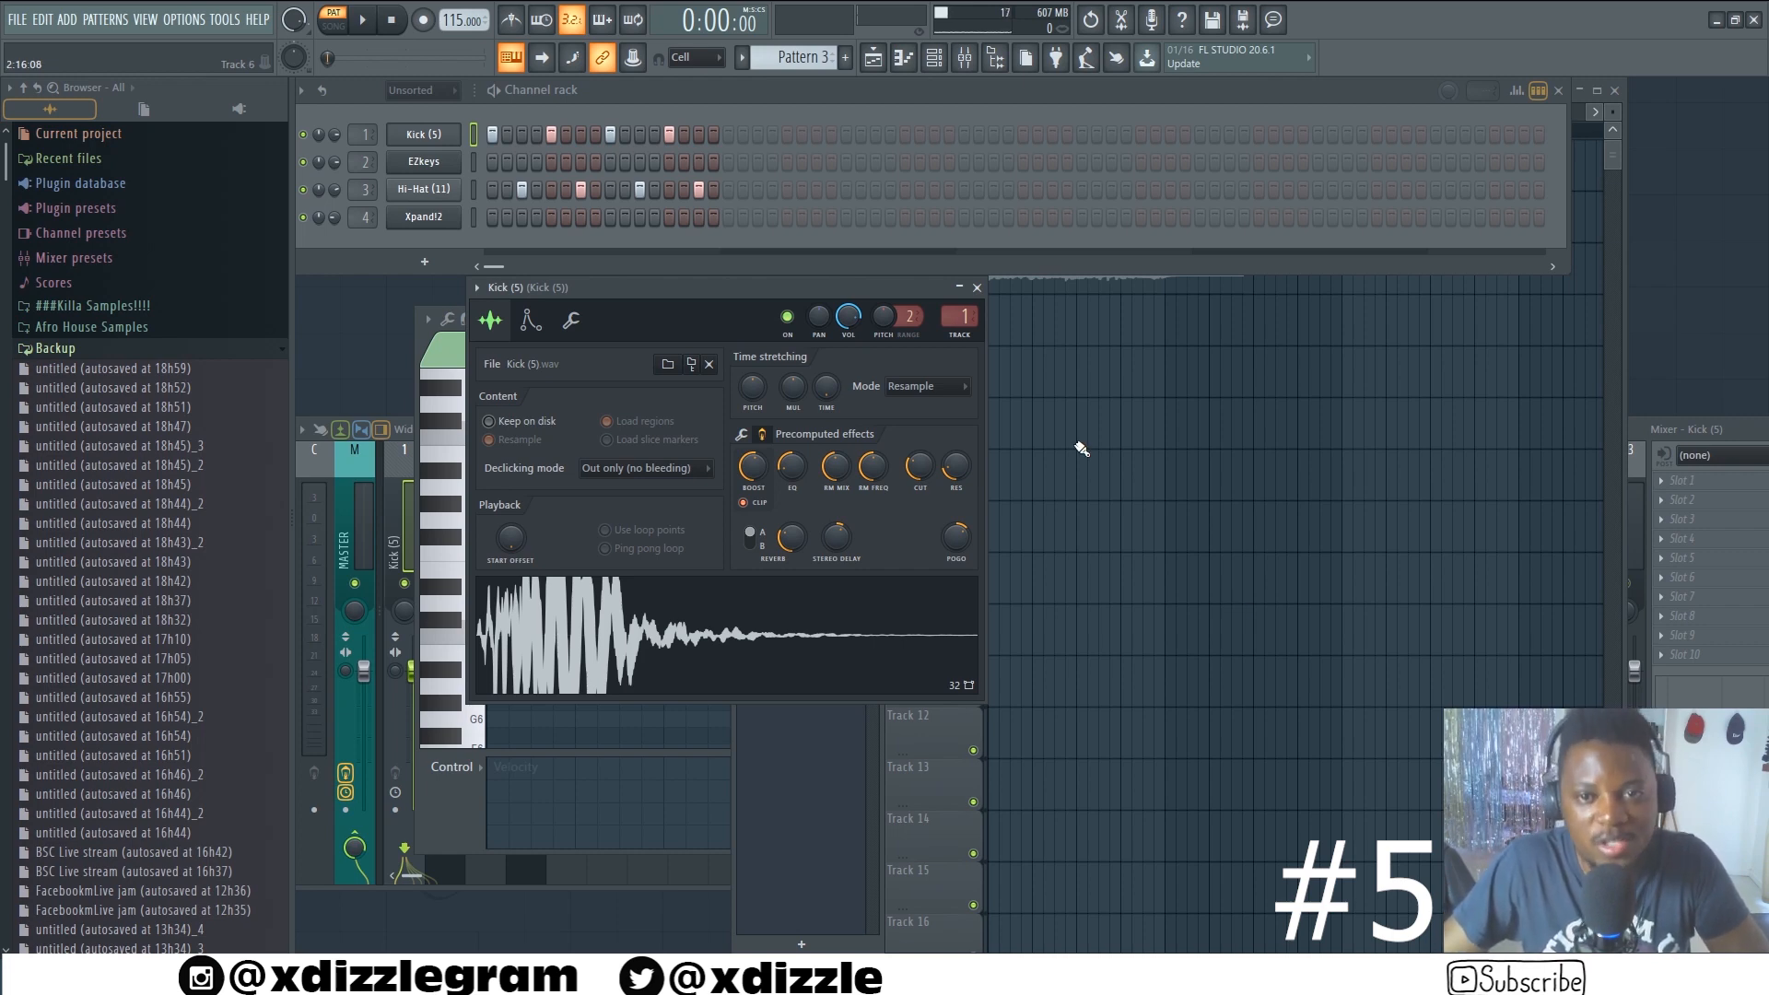
# Switch to CCleaner and move its window slightly higher on the screen
pyautogui.hotkey('alt', 'Tab')
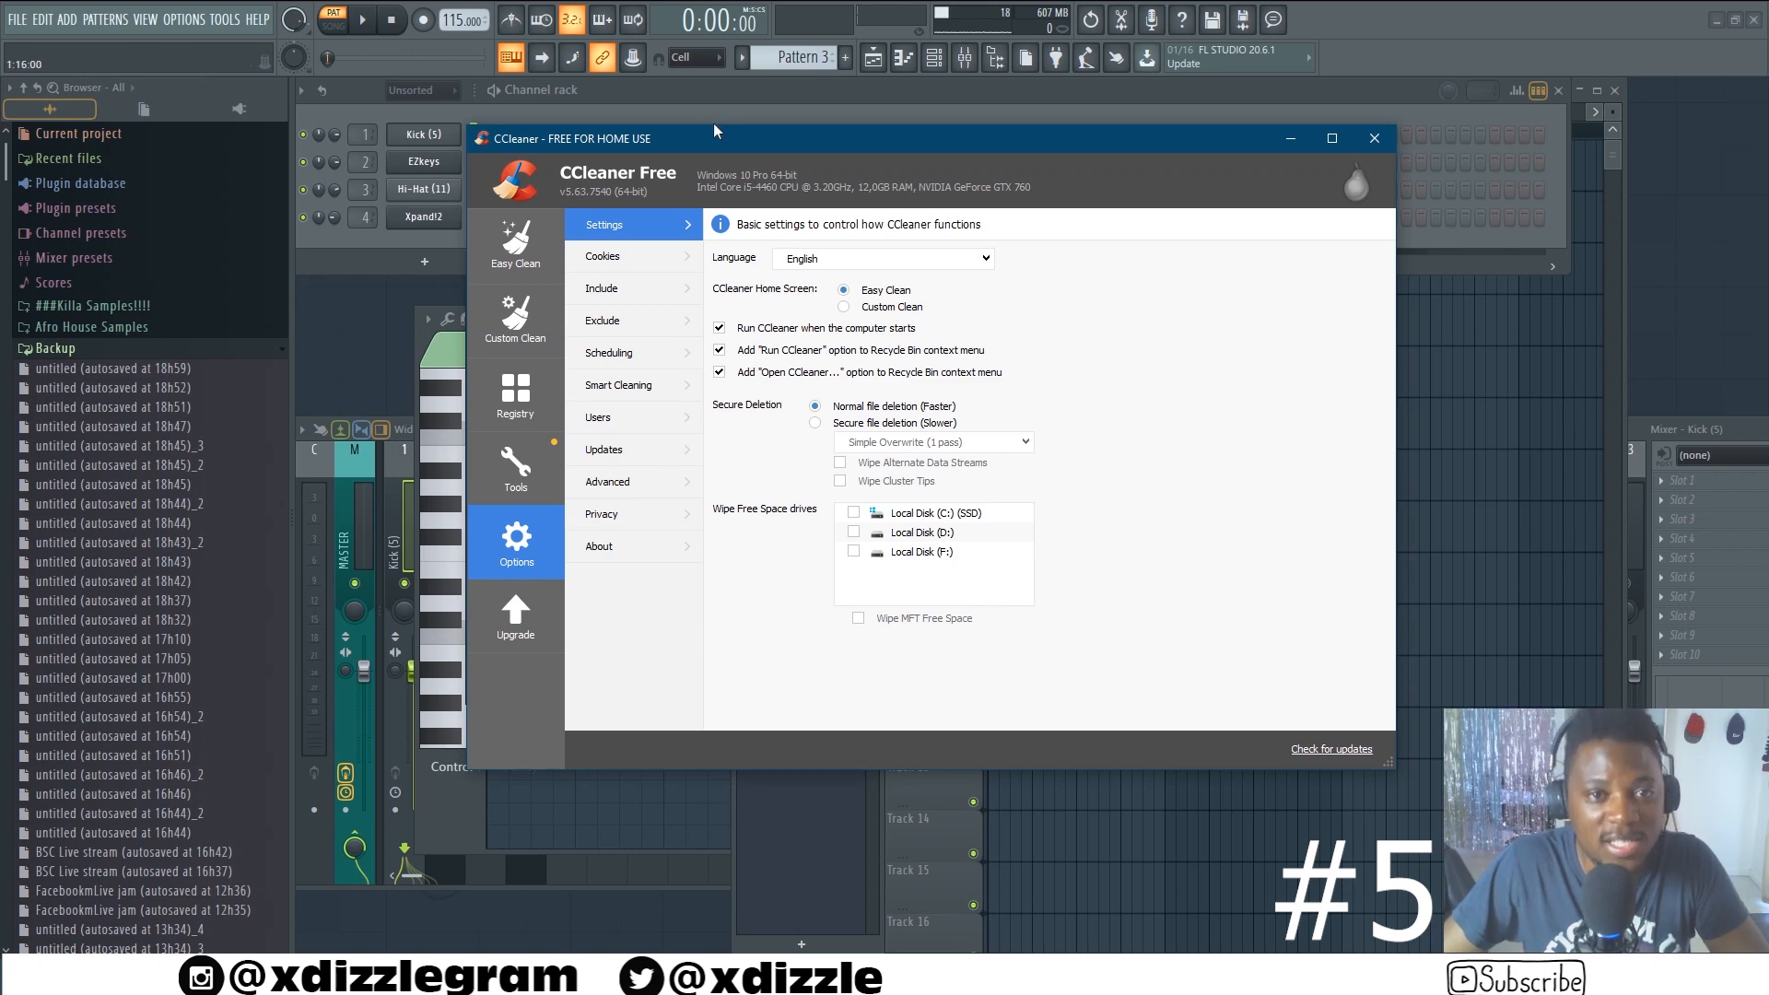
pyautogui.moveTo(713, 129); pyautogui.dragTo(780, 129)
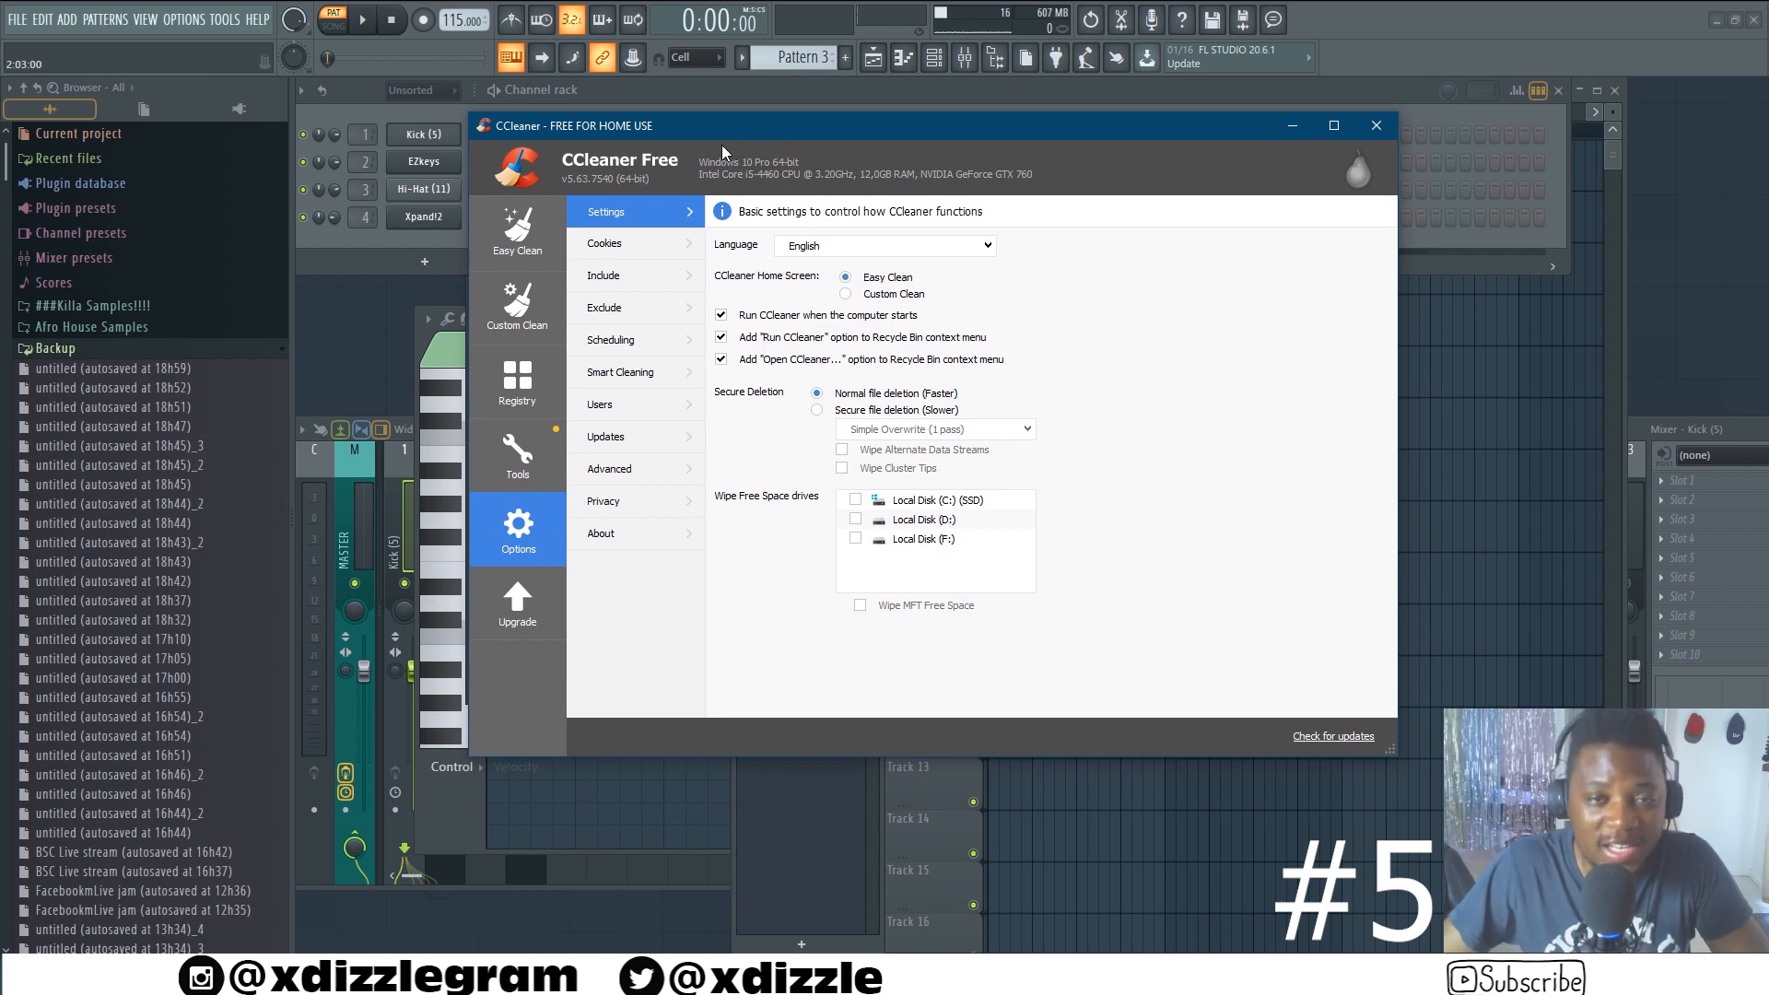
pyautogui.moveTo(726, 130)
pyautogui.mouseDown()
pyautogui.moveTo(704, 129)
pyautogui.moveTo(726, 124)
pyautogui.mouseUp()
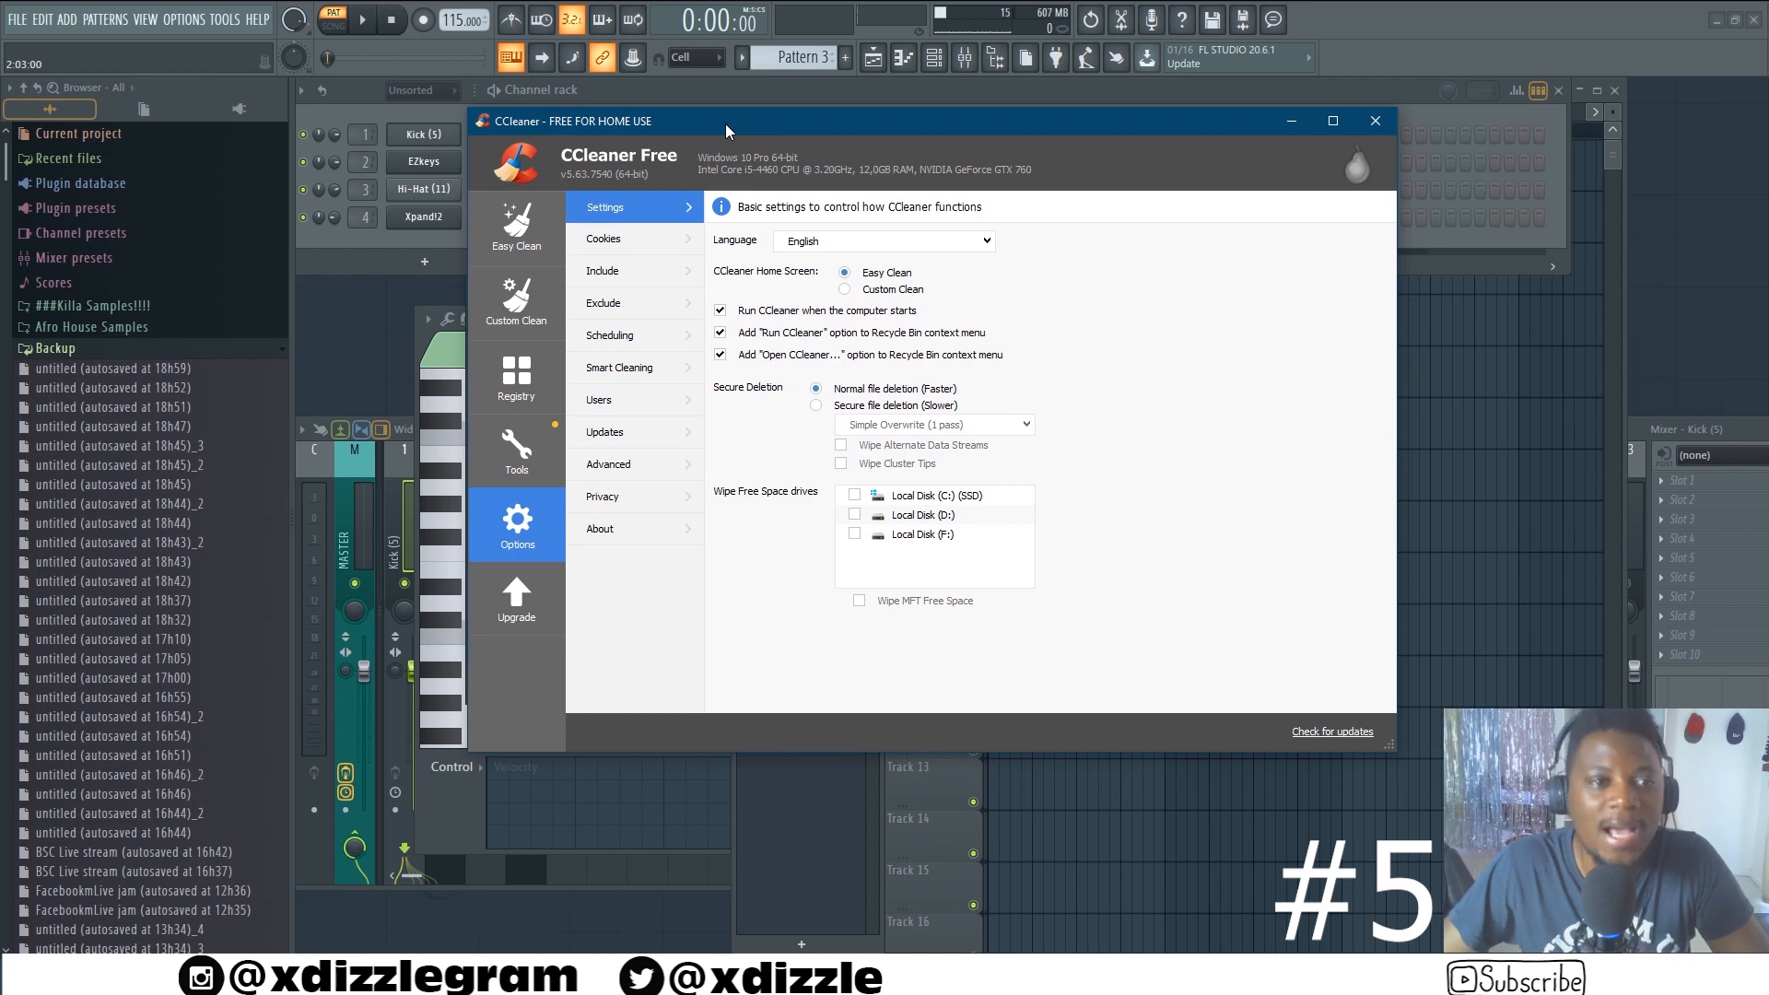
pyautogui.moveTo(722, 127); pyautogui.dragTo(720, 125)
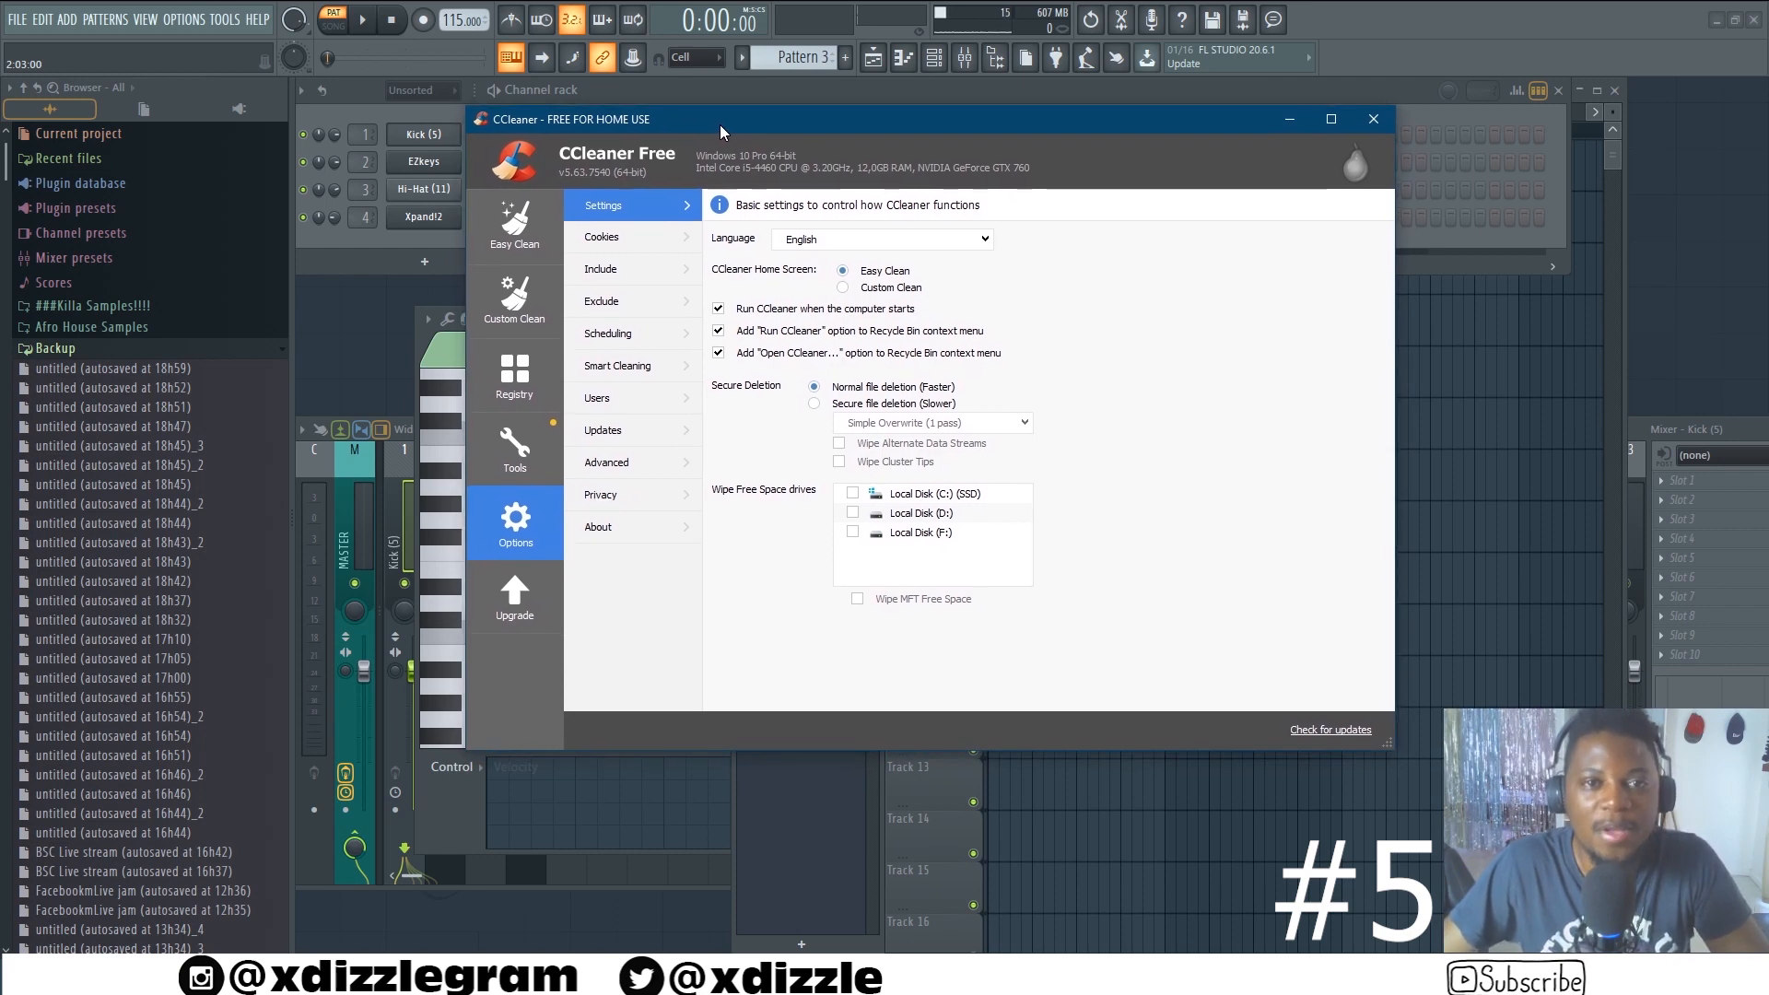
# Look at the Registry cleaner options and analyze the computer for trackers and junk with Easy Clean
pyautogui.click(518, 376)
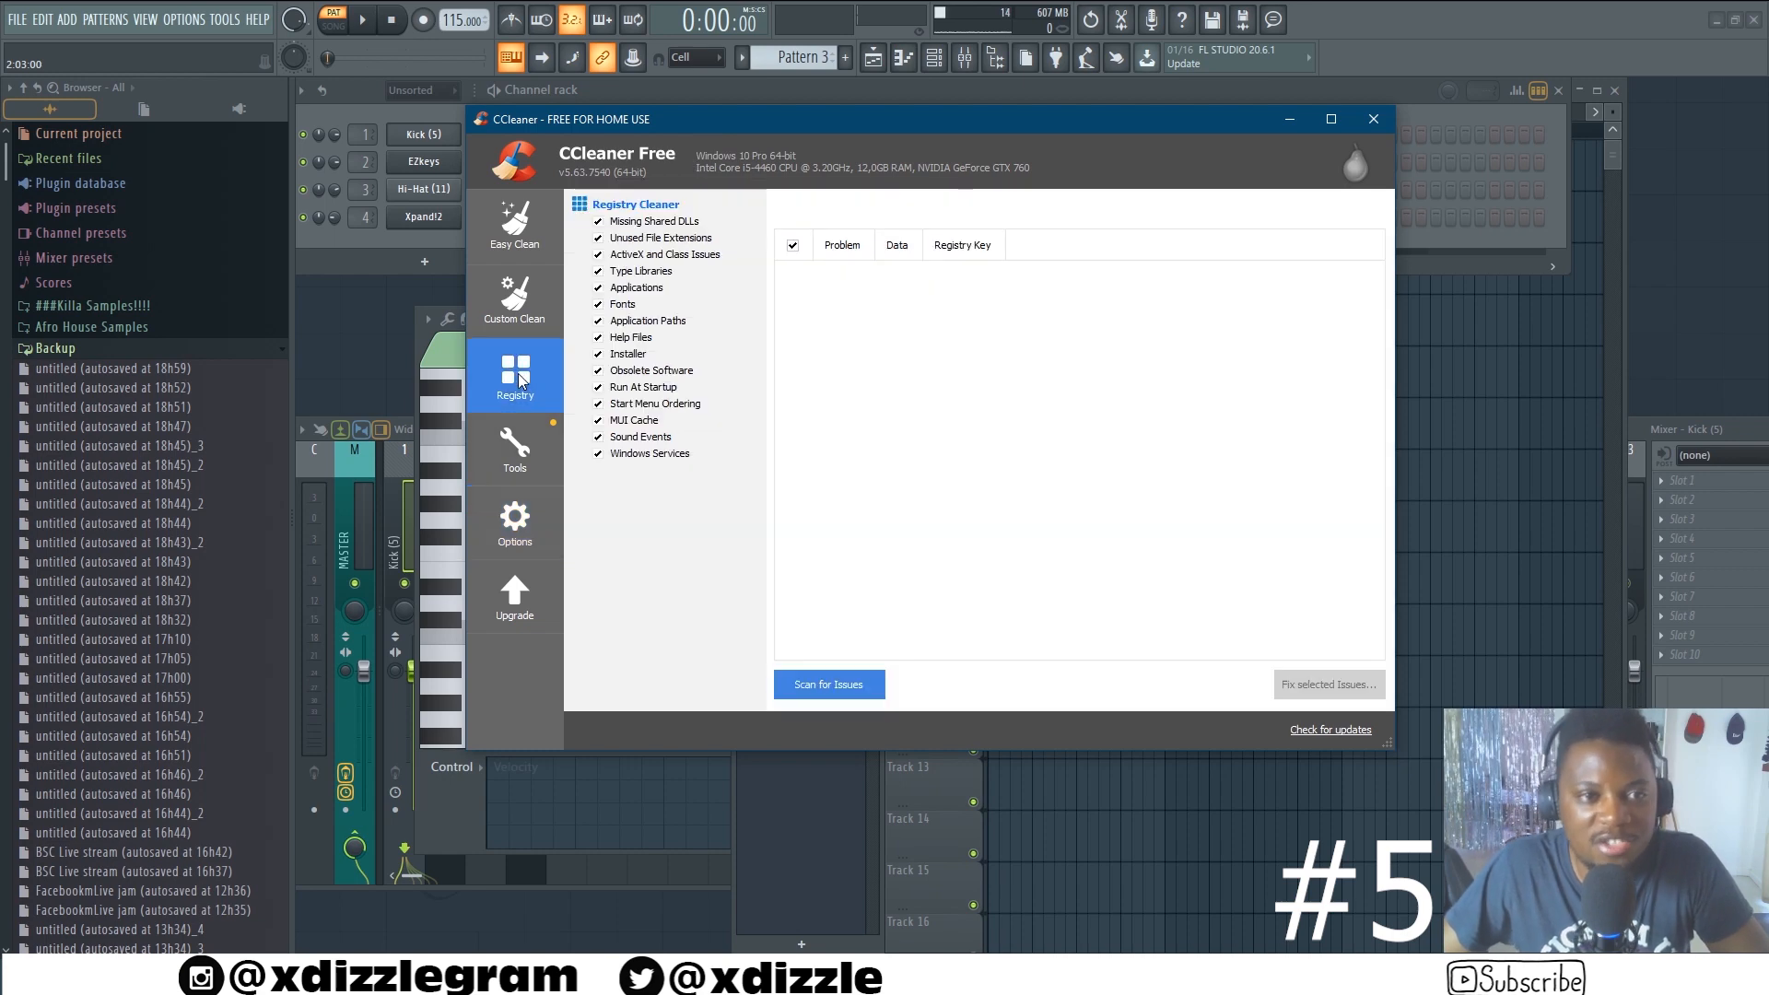
pyautogui.click(530, 231)
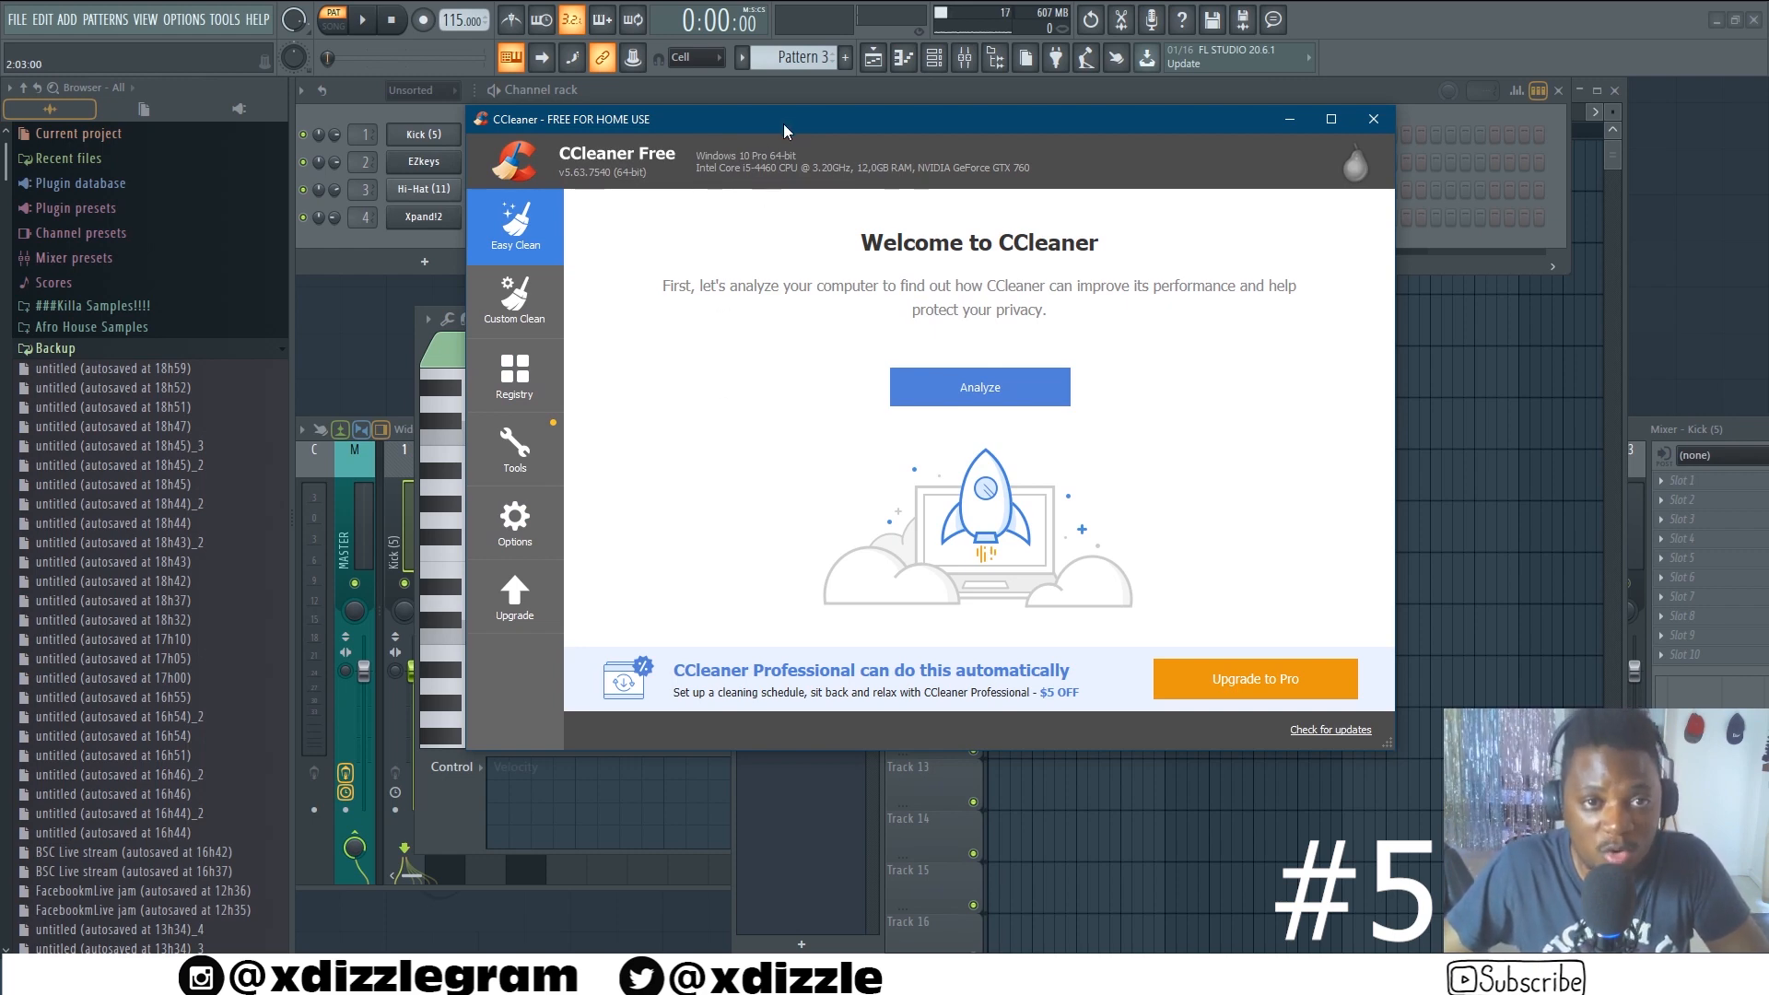
pyautogui.click(978, 392)
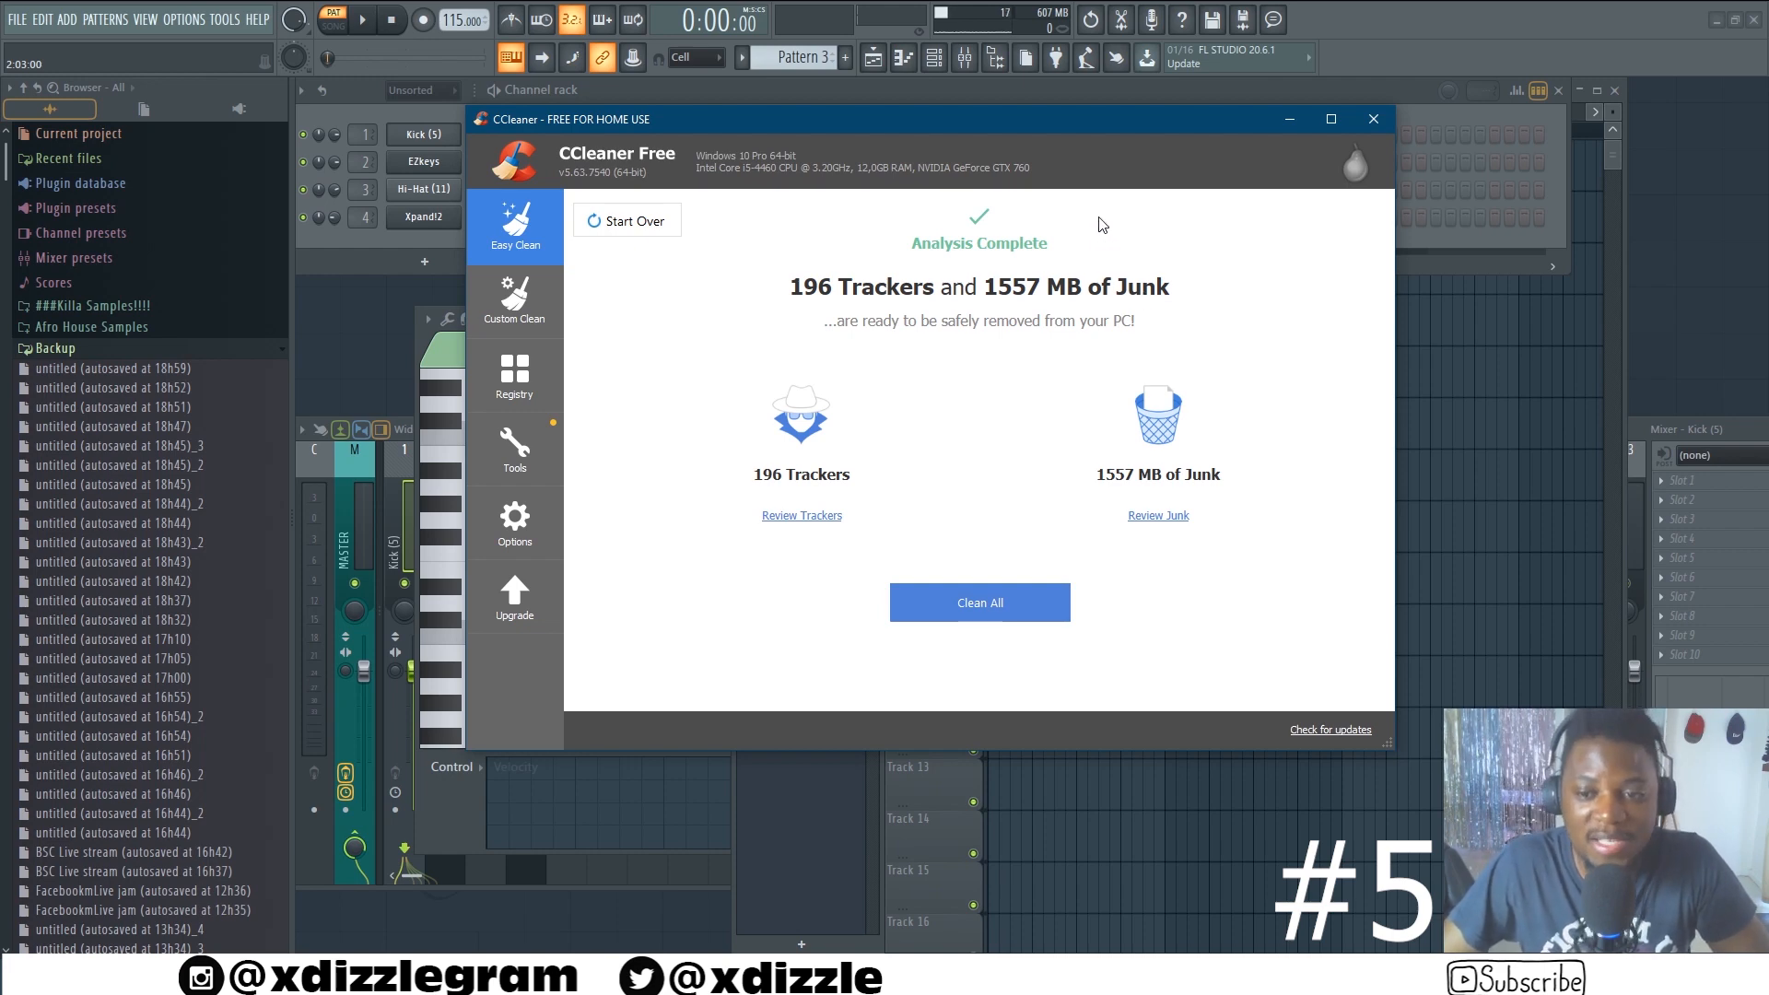
pyautogui.click(514, 299)
pyautogui.click(516, 230)
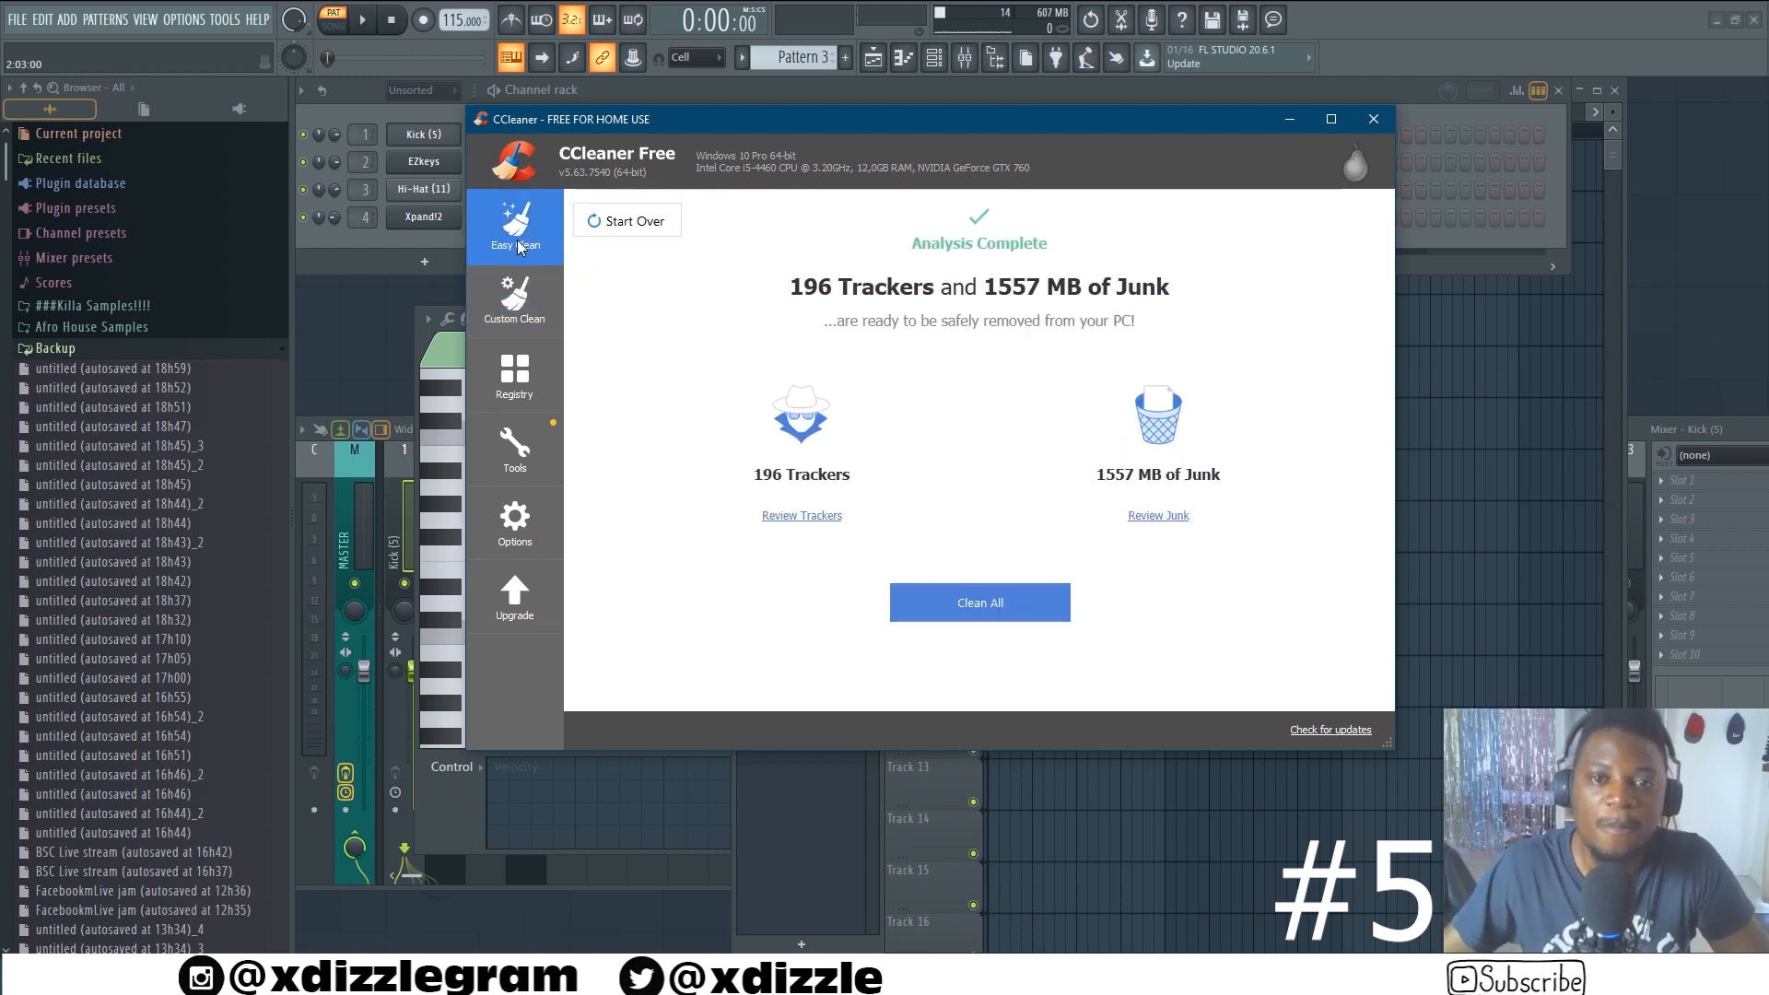